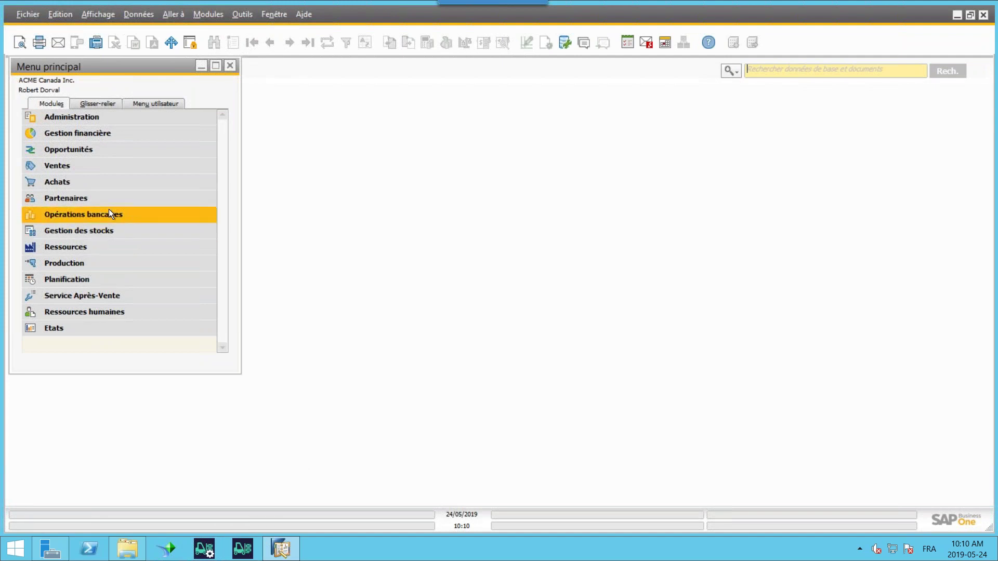
- Display the last purchase order, 441 from Lumarx, then collapse the Achats module
{"action": "left_click", "coordinate": [90, 179]}
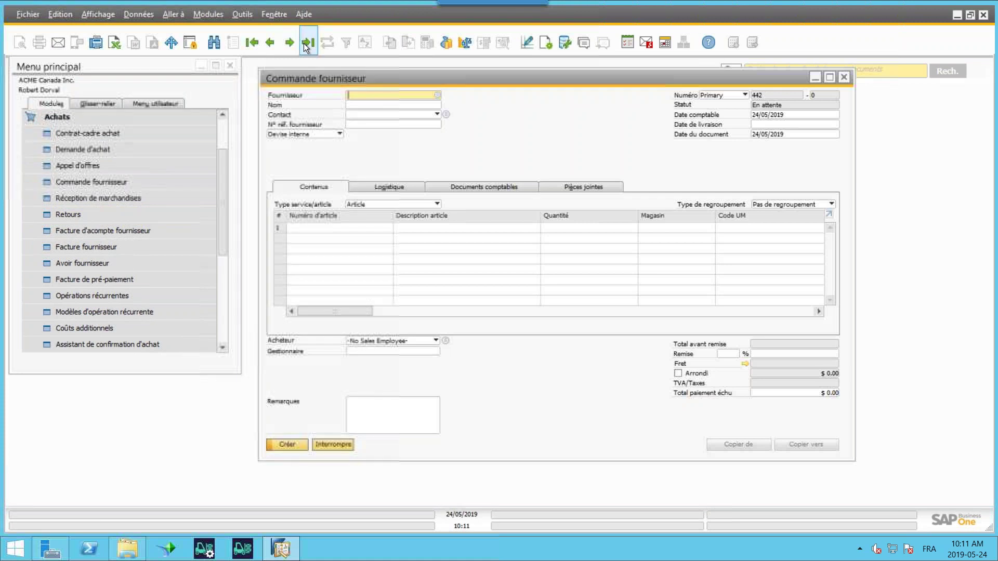
{"action": "left_click", "coordinate": [307, 42]}
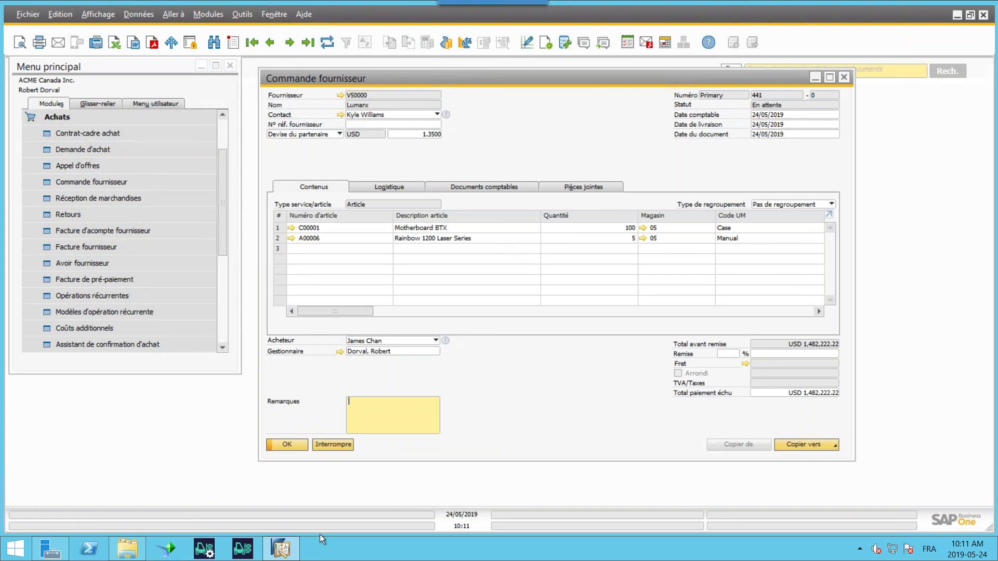
{"action": "left_click", "coordinate": [96, 117]}
{"action": "left_click", "coordinate": [96, 117]}
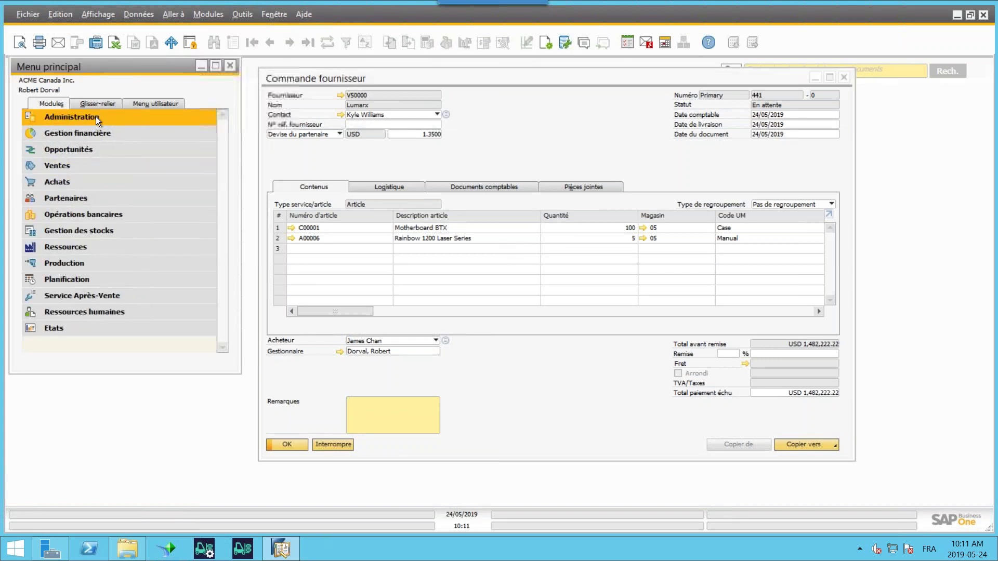
- Open Données de base des salariés (Ctrl+Shift+U) and load the last employee record
{"action": "left_click", "coordinate": [96, 311]}
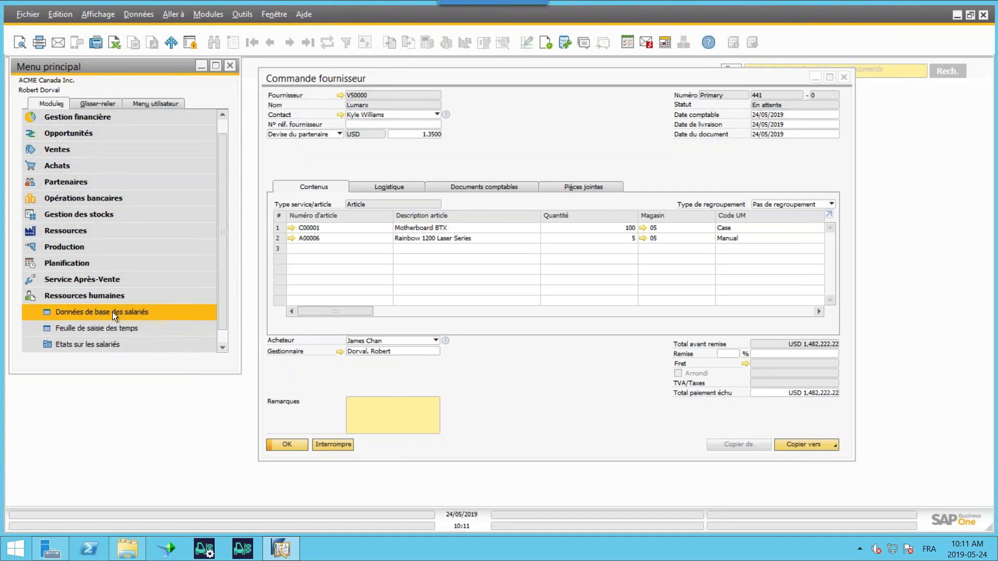
{"action": "key", "text": "ctrl+shift+u"}
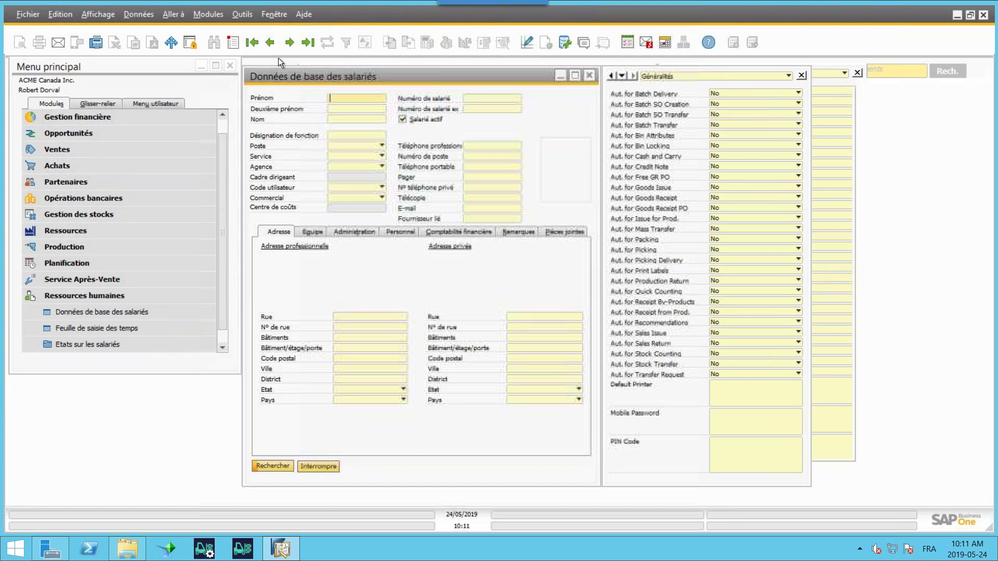
{"action": "left_click", "coordinate": [308, 42]}
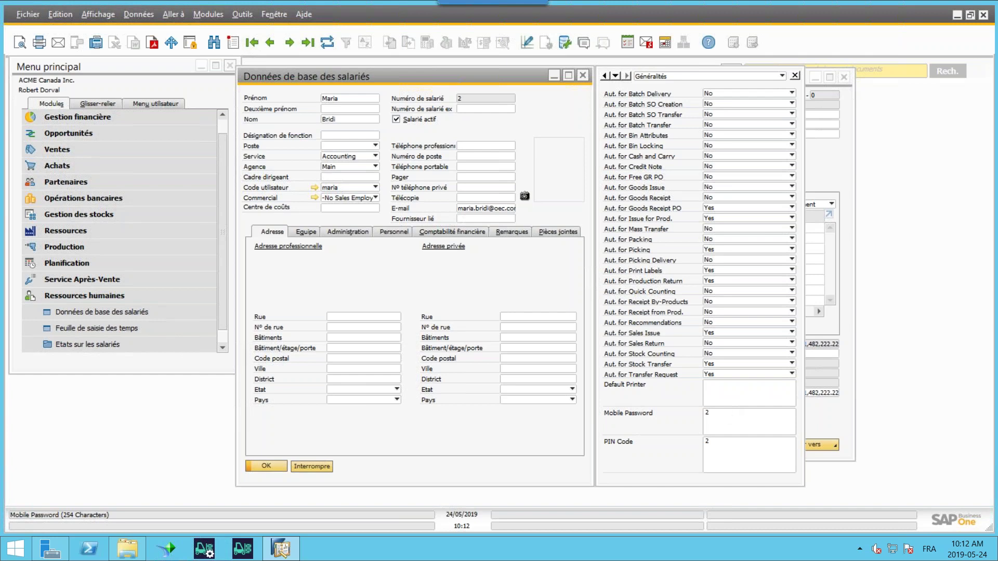
- Review the employee's Mobile Password, PIN Code and Default Printer fields
{"action": "left_click", "coordinate": [706, 441]}
{"action": "left_click", "coordinate": [706, 413]}
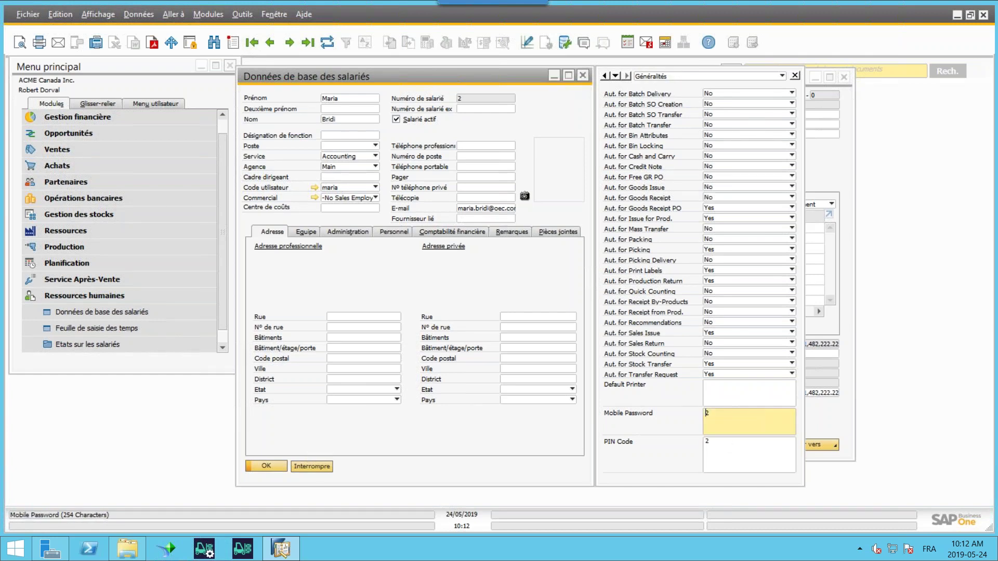
{"action": "left_click", "coordinate": [732, 454]}
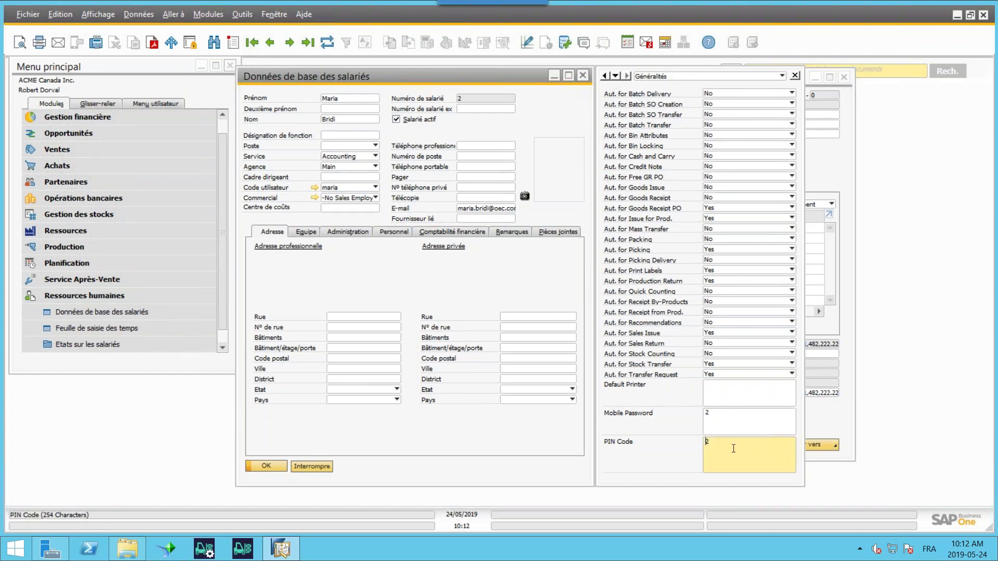
{"action": "left_click", "coordinate": [729, 416]}
{"action": "left_click", "coordinate": [735, 442]}
{"action": "left_click", "coordinate": [726, 394]}
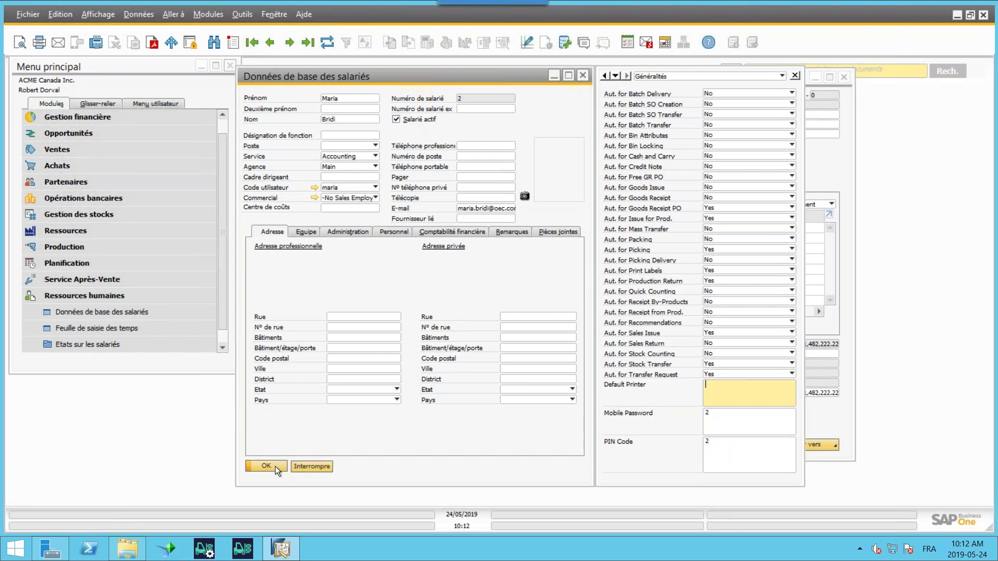
- Log in to the Produmex Scan emulator as user 1 and dismiss the welcome message
{"action": "left_click", "coordinate": [247, 554]}
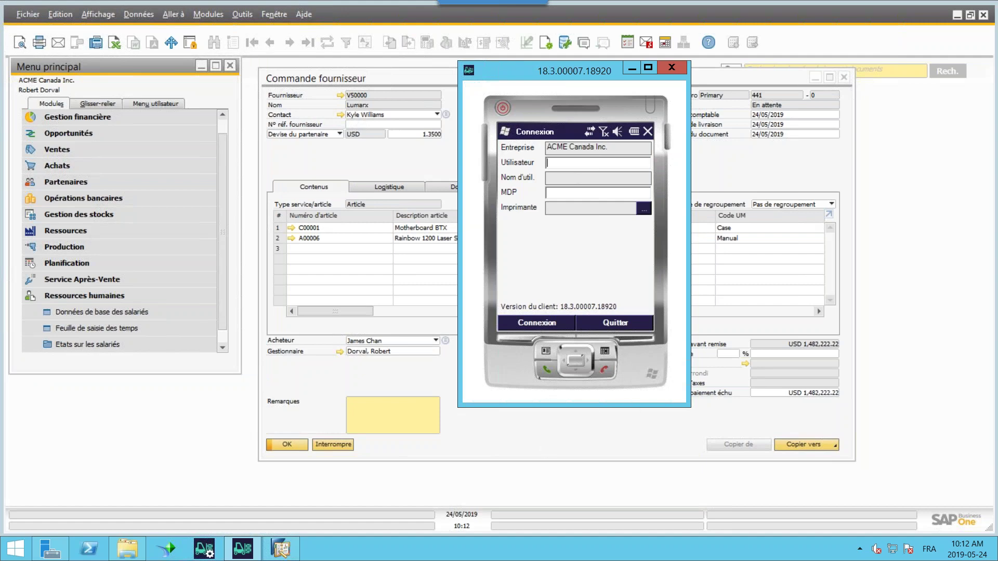
{"action": "type", "text": "1"}
{"action": "key", "text": "Tab"}
{"action": "type", "text": "1"}
{"action": "left_click", "coordinate": [538, 323]}
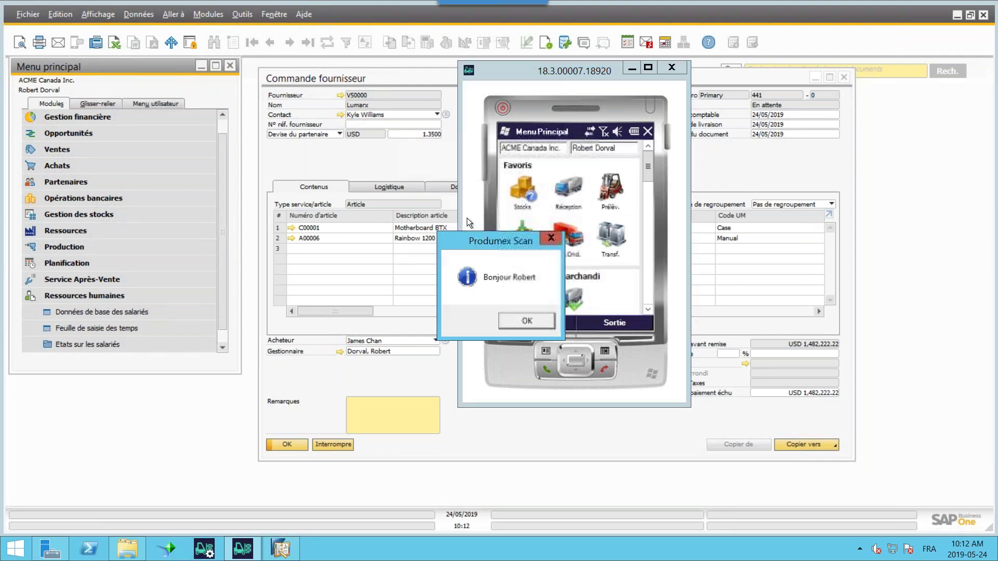
{"action": "left_click_drag", "start_coordinate": [472, 241], "coordinate": [646, 248]}
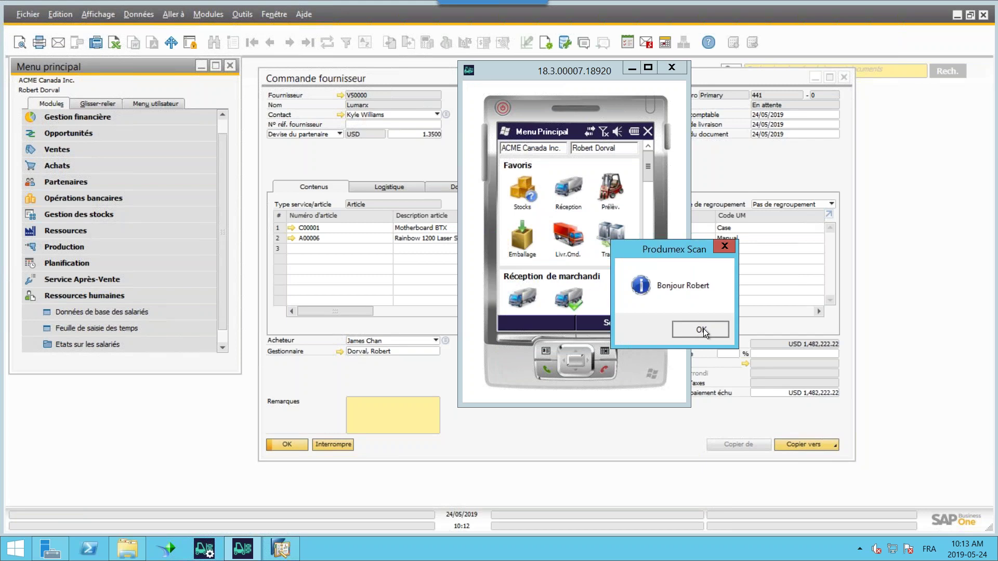
{"action": "left_click", "coordinate": [701, 330]}
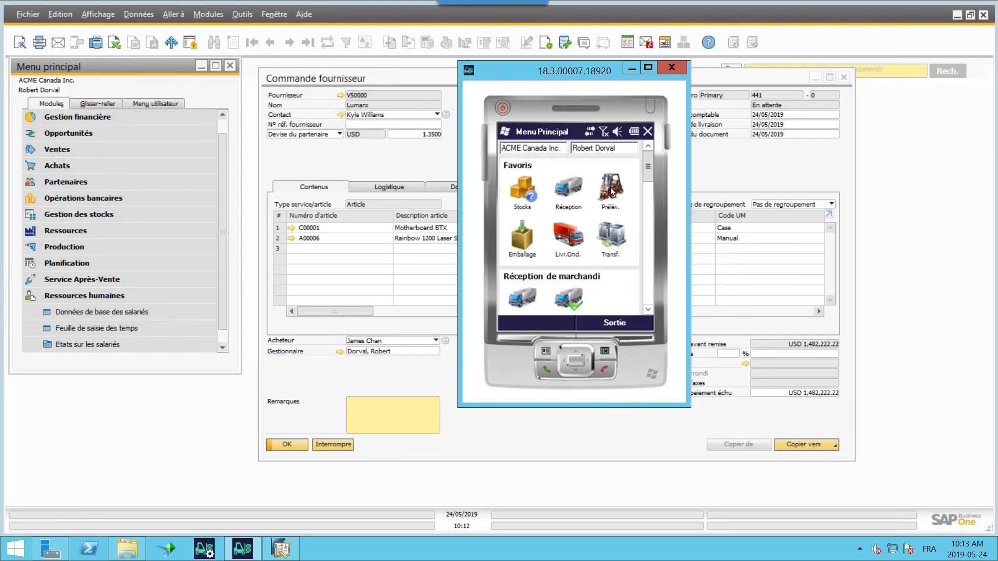
- Open the Réception goods receipt form from the Favoris menu
{"action": "mouse_move", "coordinate": [650, 165]}
{"action": "left_mouse_down"}
{"action": "mouse_move", "coordinate": [645, 311]}
{"action": "mouse_move", "coordinate": [656, 157]}
{"action": "left_mouse_up"}
{"action": "mouse_move", "coordinate": [647, 176]}
{"action": "left_mouse_down"}
{"action": "mouse_move", "coordinate": [654, 301]}
{"action": "mouse_move", "coordinate": [653, 153]}
{"action": "mouse_move", "coordinate": [662, 174]}
{"action": "left_mouse_up"}
{"action": "left_click_drag", "start_coordinate": [509, 71], "coordinate": [319, 89]}
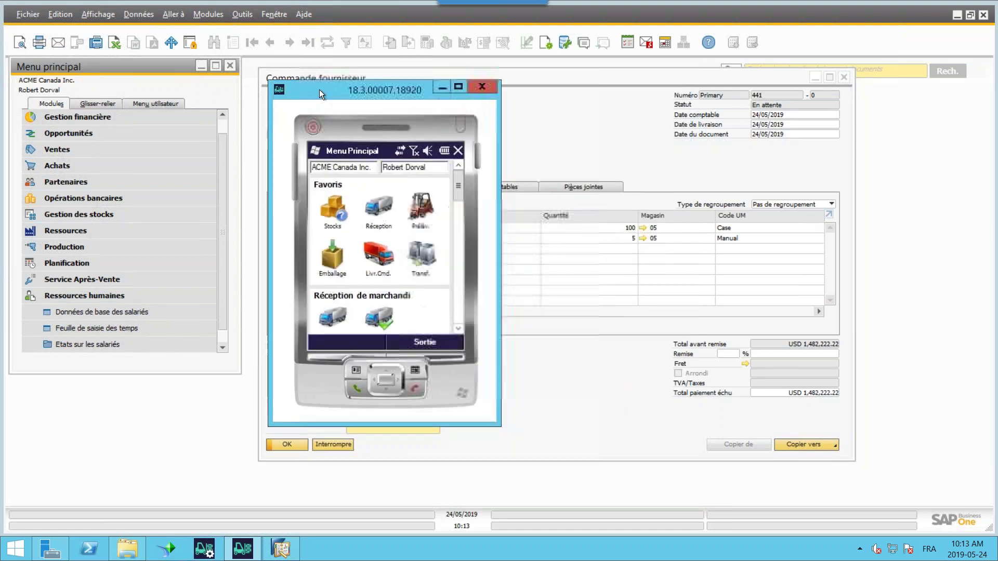
{"action": "left_click", "coordinate": [379, 208]}
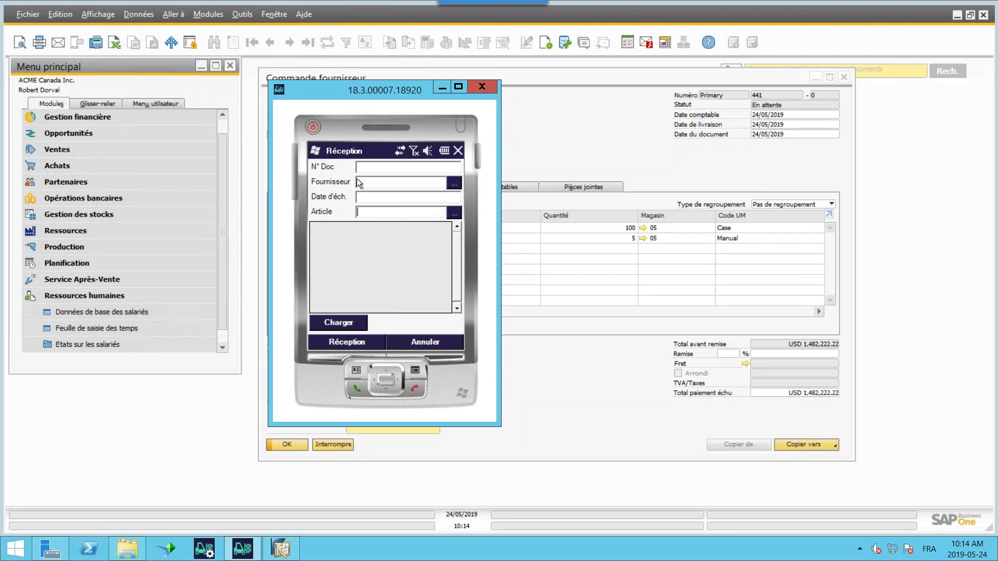
- Search suppliers for 'lum' and choose Lumarx
{"action": "left_click", "coordinate": [454, 184]}
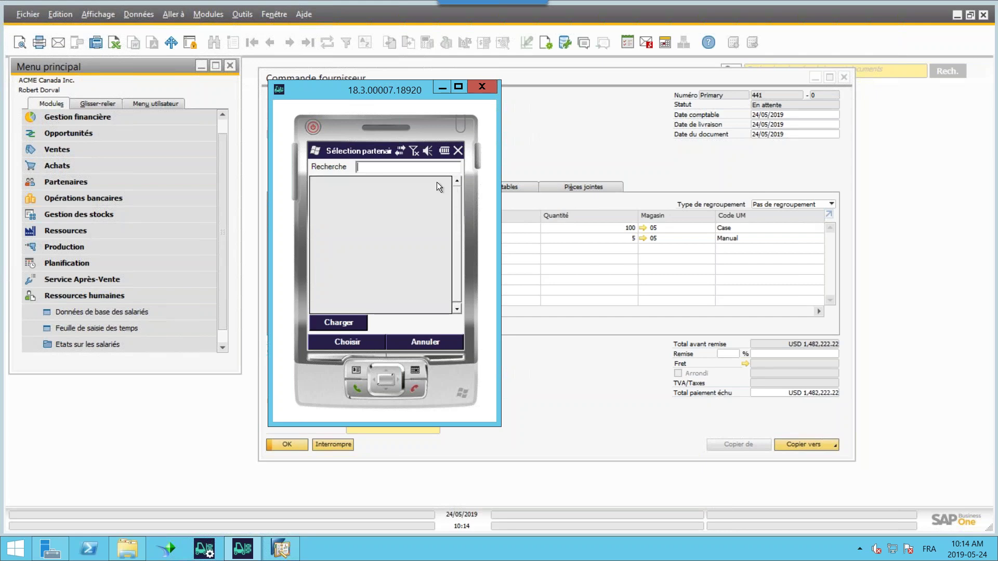
{"action": "type", "text": "lum"}
{"action": "left_click", "coordinate": [348, 323]}
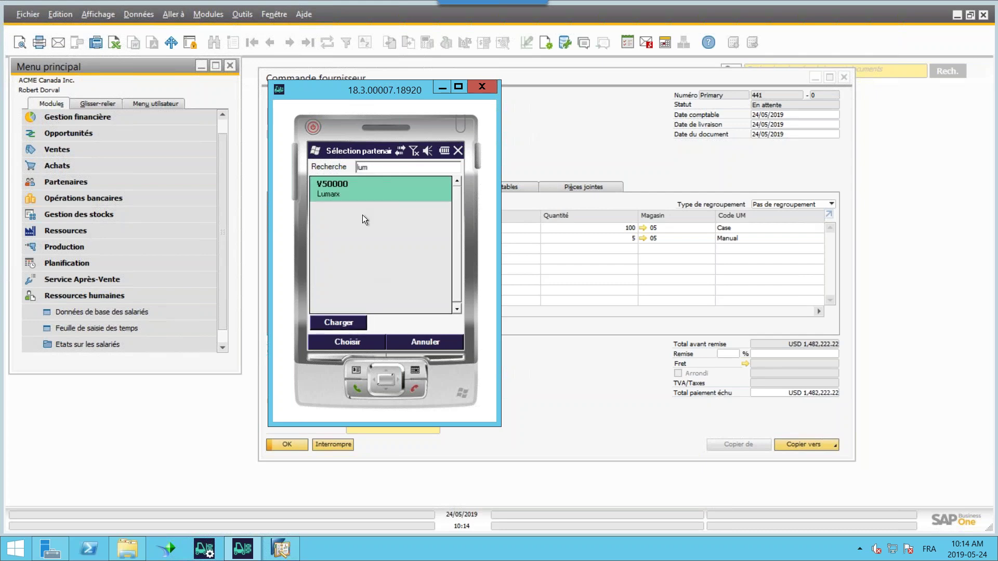
{"action": "left_click", "coordinate": [355, 343]}
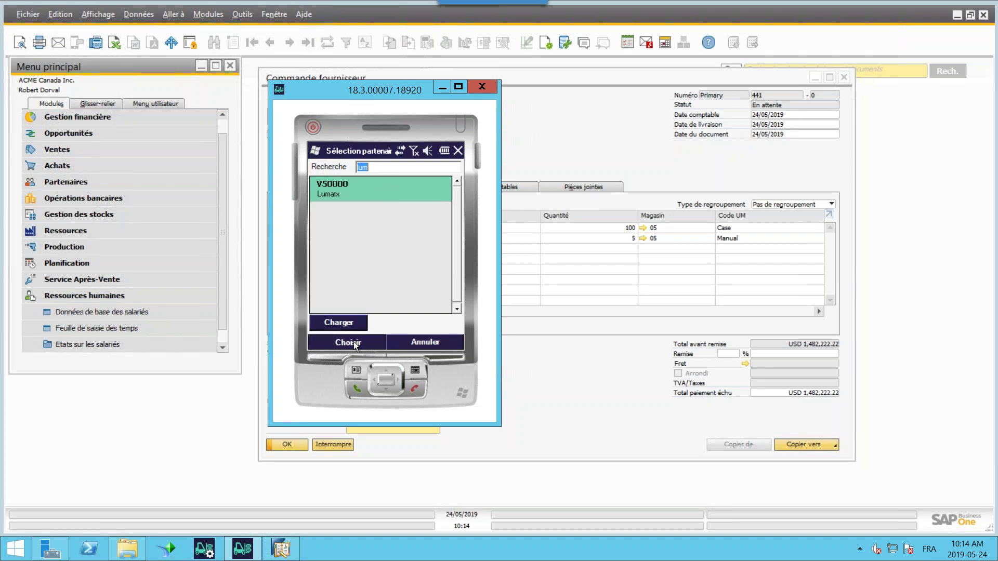
- Load Lumarx's open orders and start receiving purchase order Doc#441
{"action": "left_click", "coordinate": [340, 323]}
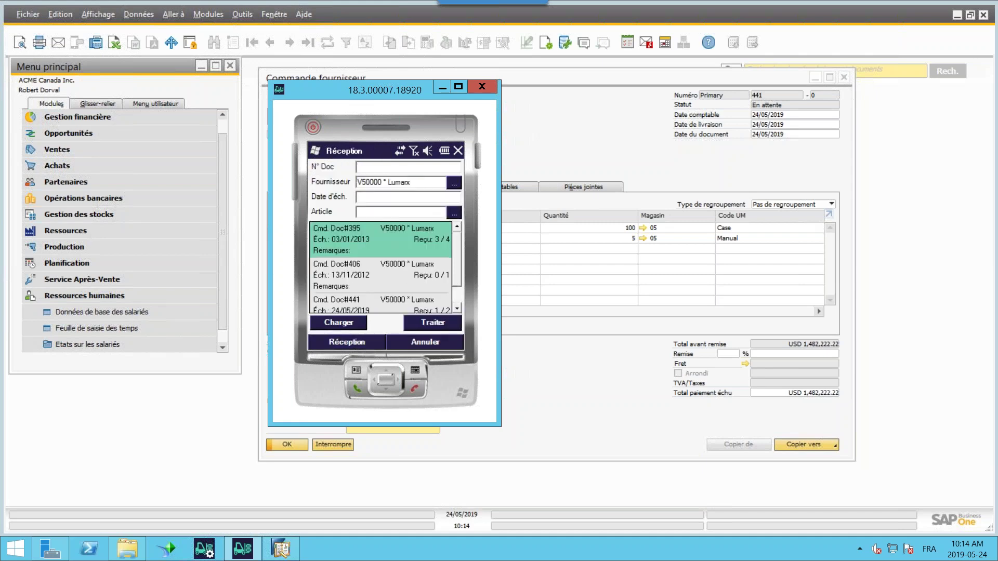
{"action": "left_click_drag", "start_coordinate": [453, 235], "coordinate": [478, 248]}
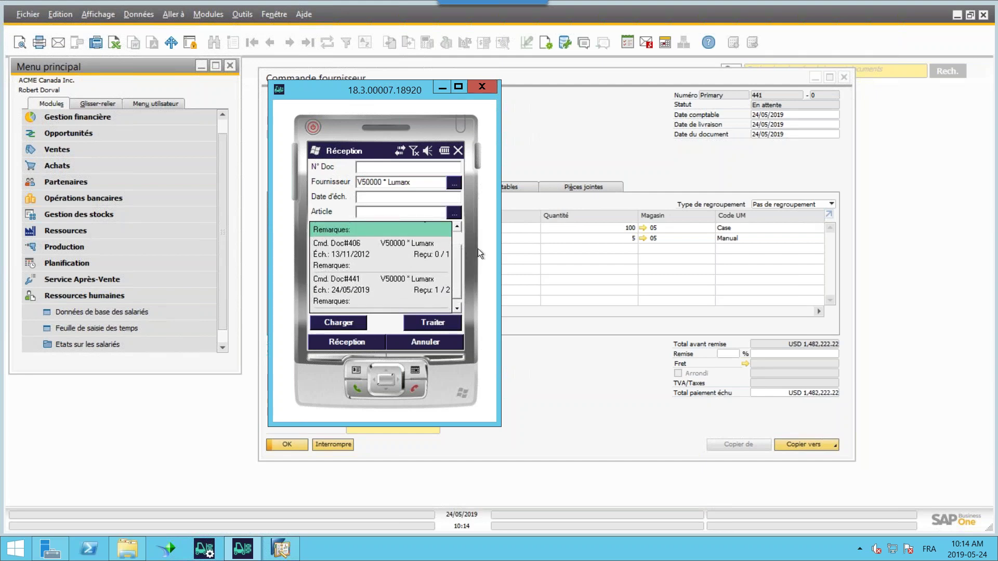
{"action": "left_click", "coordinate": [360, 286]}
{"action": "left_click", "coordinate": [352, 343]}
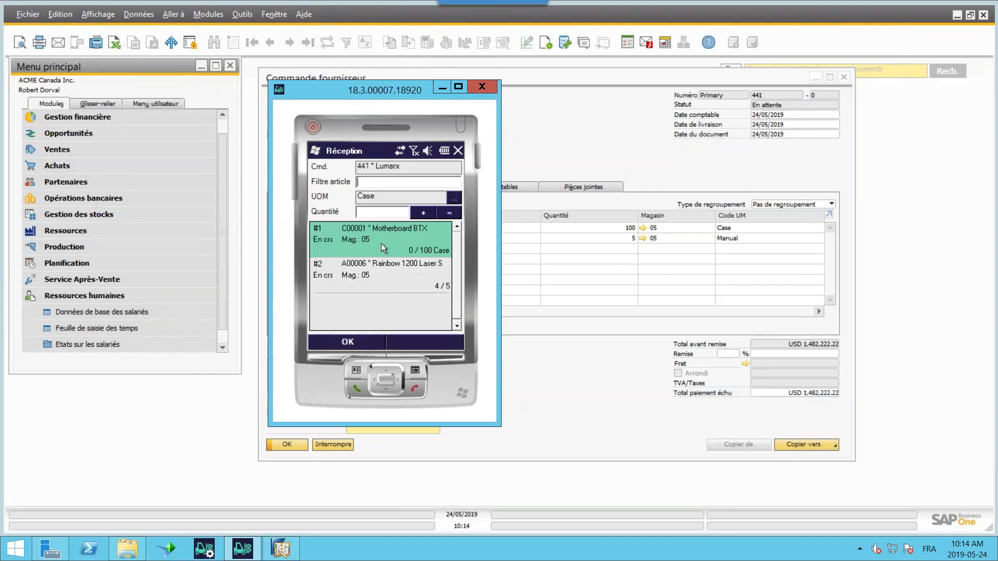
- Select the Rainbow 1200 and Motherboard BTX item lines on order 441
{"action": "left_click_drag", "start_coordinate": [485, 103], "coordinate": [651, 111]}
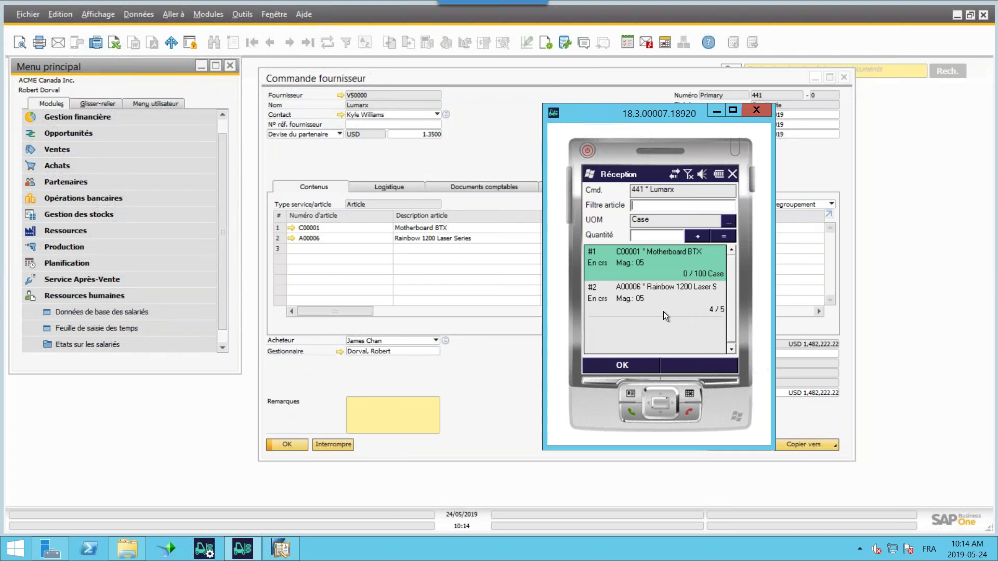
{"action": "left_click", "coordinate": [683, 302]}
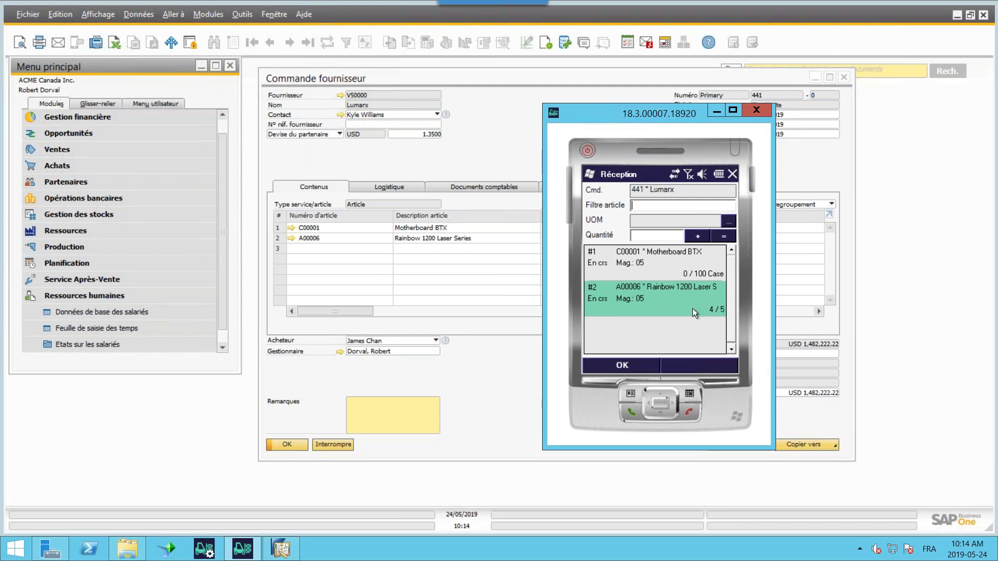
{"action": "left_click", "coordinate": [641, 267]}
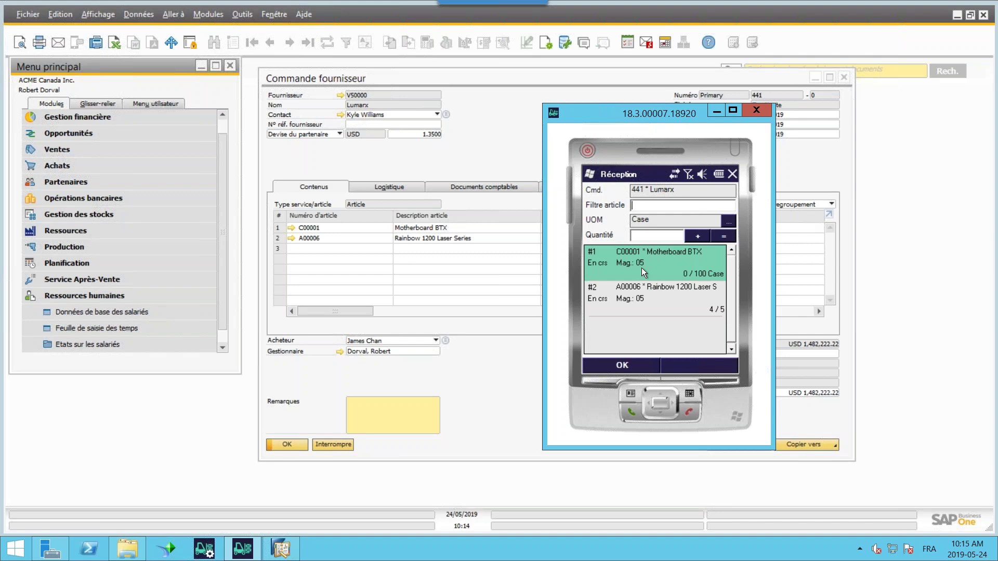
{"action": "left_click", "coordinate": [662, 288]}
- Filter items by c1, then by c4, getting the C00004 not-in-list notice
{"action": "type", "text": "c"}
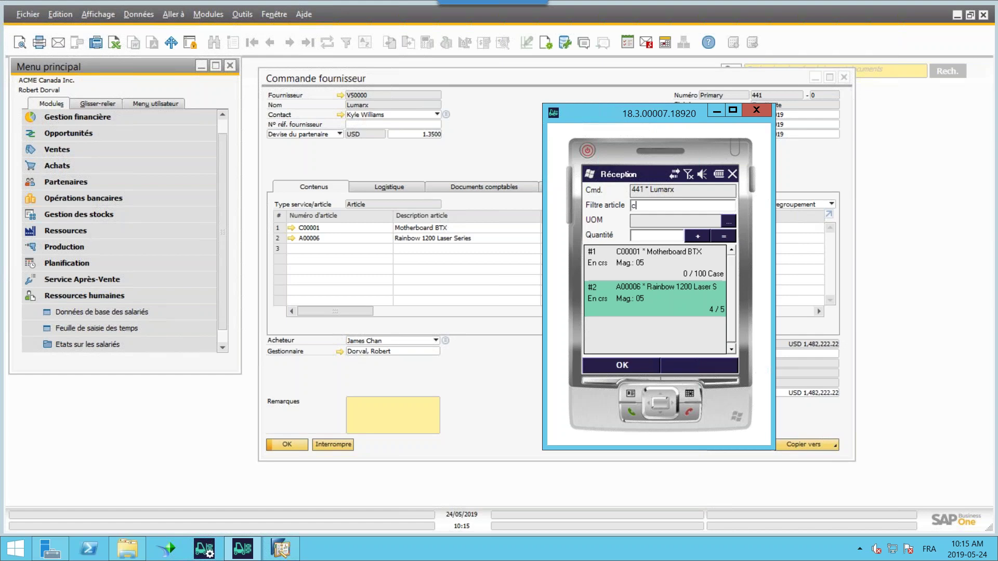
{"action": "type", "text": "1"}
{"action": "key", "text": "Return"}
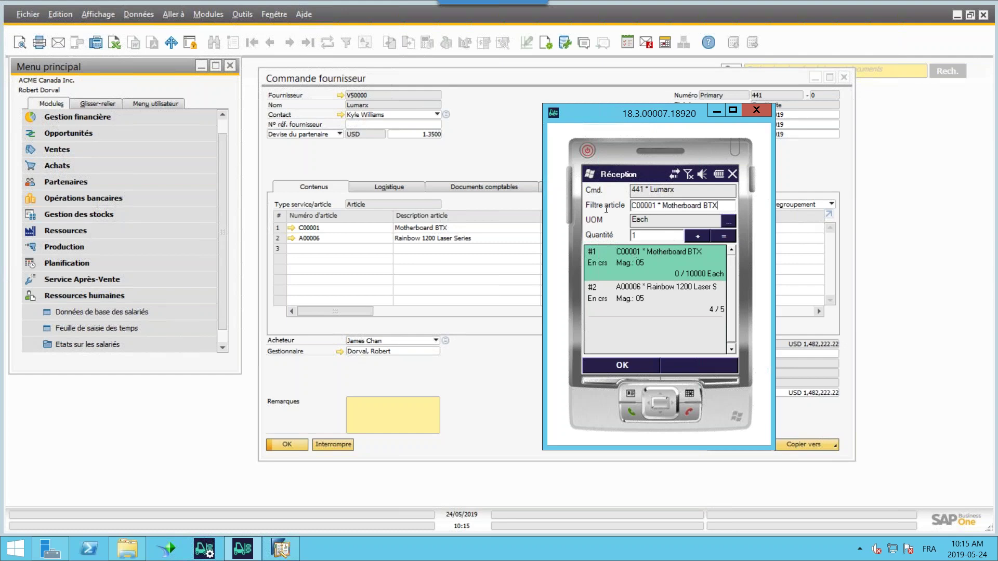
{"action": "left_click_drag", "start_coordinate": [726, 205], "coordinate": [605, 209]}
{"action": "type", "text": "c4"}
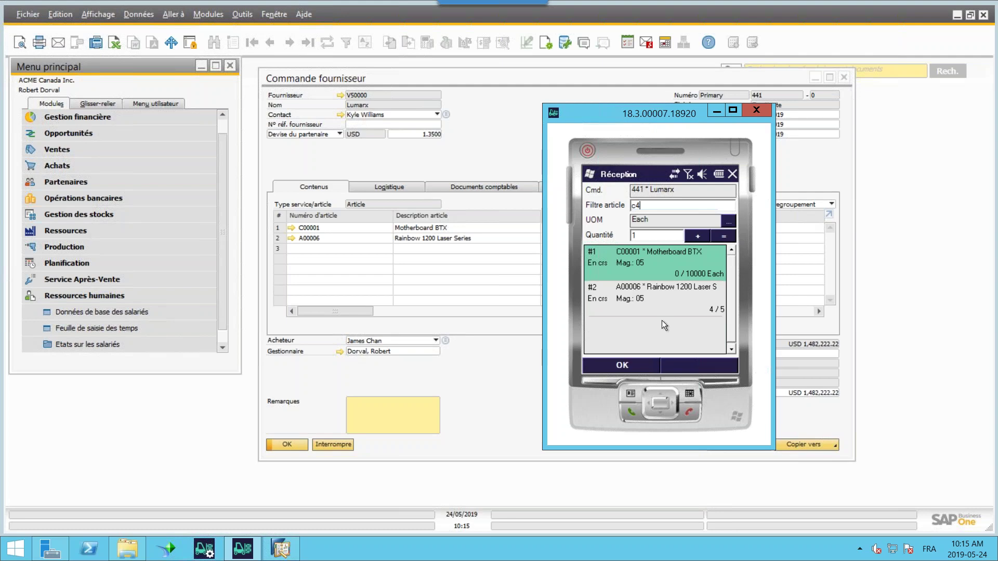
{"action": "key", "text": "Return"}
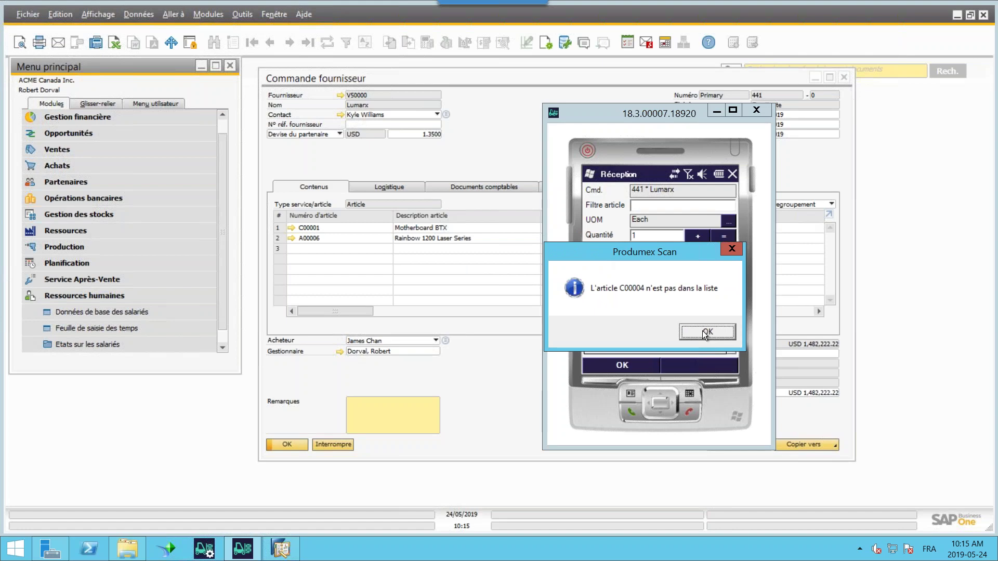
- Dismiss the error notices, filter for C00001 and open Motherboard BTX's receiving detail
{"action": "left_click", "coordinate": [703, 331]}
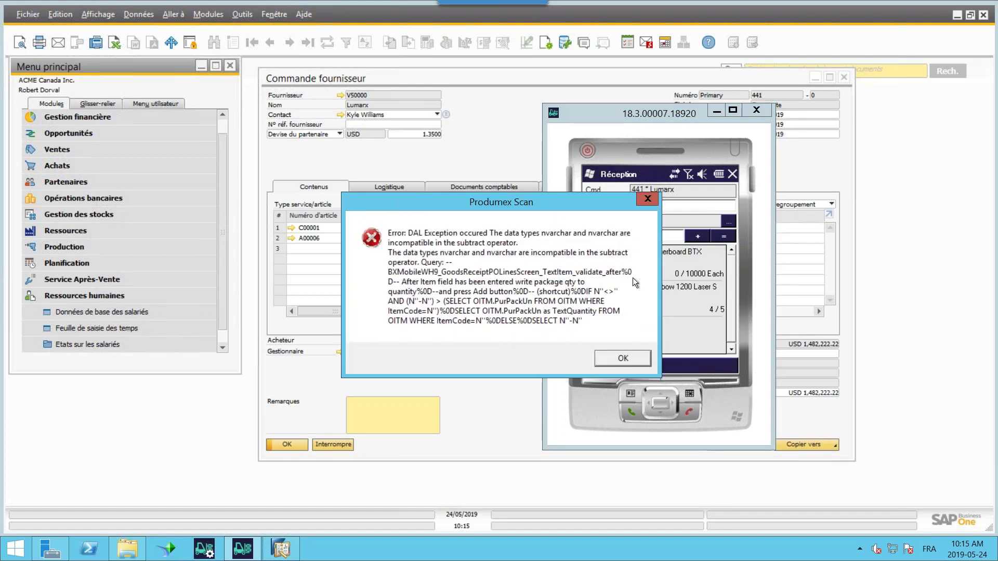
{"action": "left_click", "coordinate": [625, 360]}
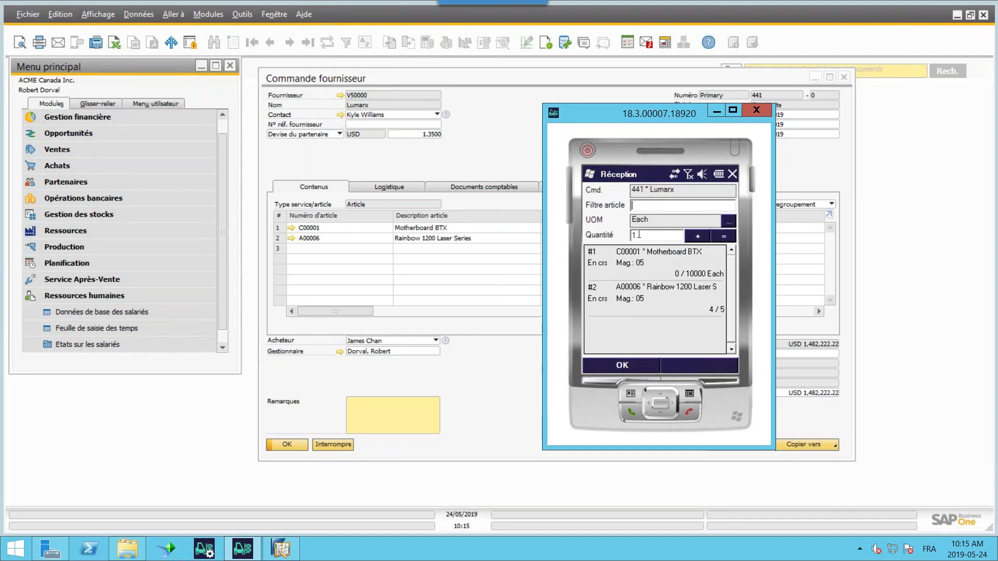
{"action": "left_click", "coordinate": [640, 204]}
{"action": "key", "text": "Return"}
{"action": "type", "text": "C00001"}
{"action": "key", "text": "Return"}
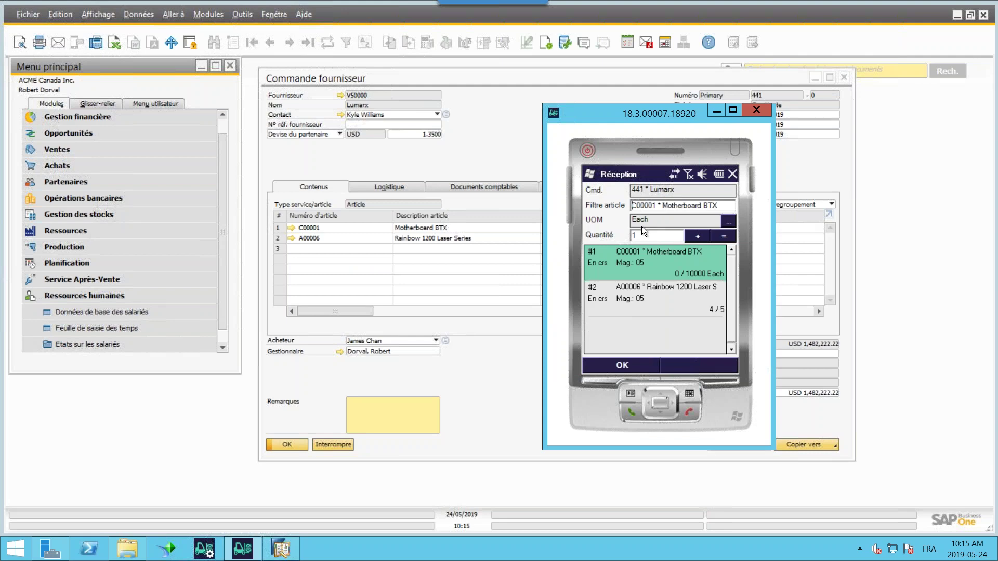
{"action": "left_click", "coordinate": [699, 236]}
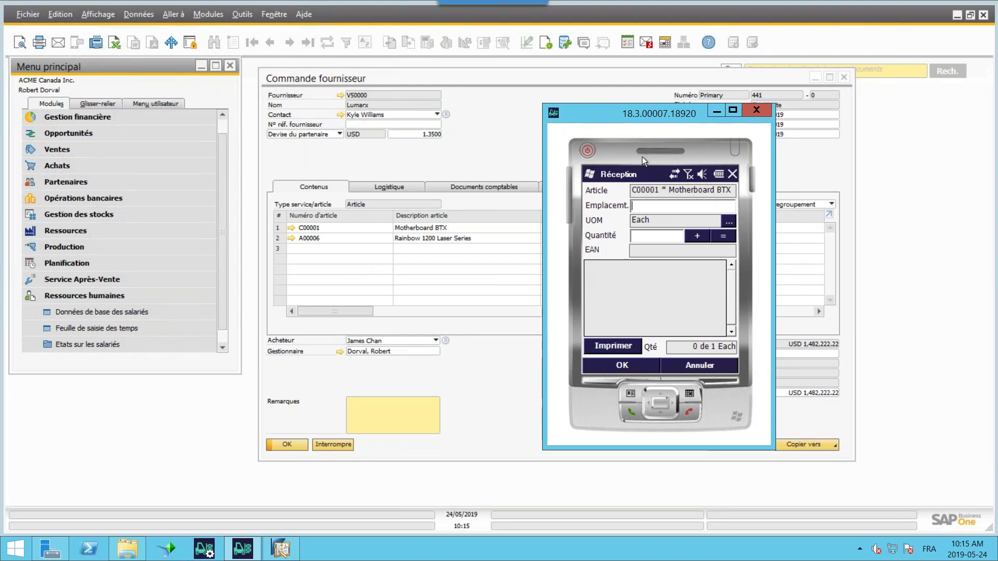
- Receive quantity 1 of C00001 at location 05-A1-S1-L1, then delete the prepared quantity
{"action": "left_click_drag", "start_coordinate": [600, 157], "coordinate": [556, 222]}
{"action": "left_click_drag", "start_coordinate": [544, 160], "coordinate": [460, 163]}
{"action": "type", "text": "05-A1-S1-L1"}
{"action": "key", "text": "Return"}
{"action": "type", "text": "1"}
{"action": "left_click", "coordinate": [562, 287]}
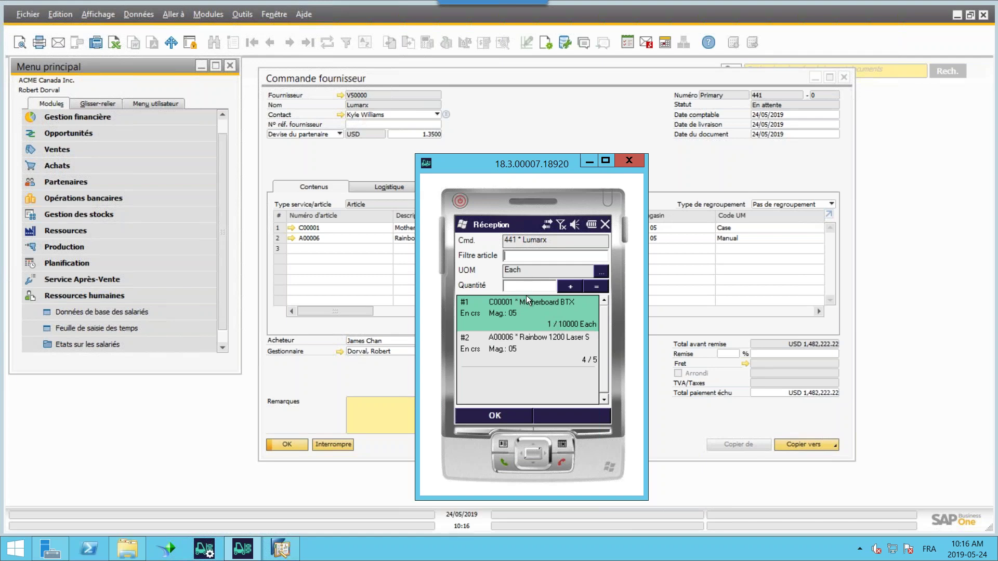
{"action": "left_click", "coordinate": [595, 287]}
{"action": "left_click", "coordinate": [609, 322]}
- Filter items by c1000, reopen Motherboard BTX's receiving detail and enter location 05-A1-S1-L1
{"action": "type", "text": "c11"}
{"action": "key", "text": "ctrl+a"}
{"action": "type", "text": "c100"}
{"action": "type", "text": "0"}
{"action": "key", "text": "Return"}
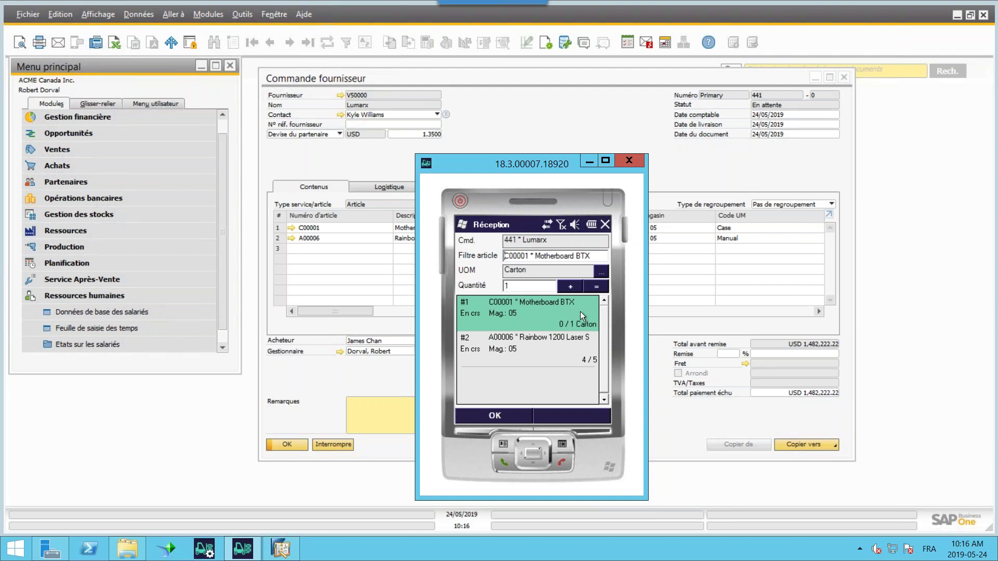
{"action": "left_click", "coordinate": [567, 286]}
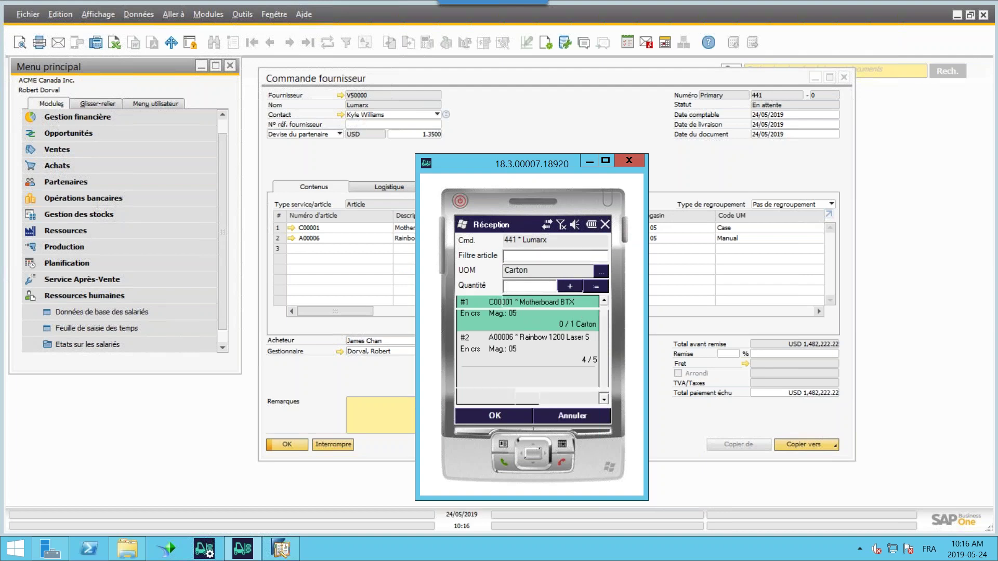
{"action": "type", "text": "05-A1-S1-L1"}
{"action": "key", "text": "Return"}
- Commit 1 Carton of Motherboard BTX
{"action": "type", "text": "1"}
{"action": "left_click", "coordinate": [569, 286]}
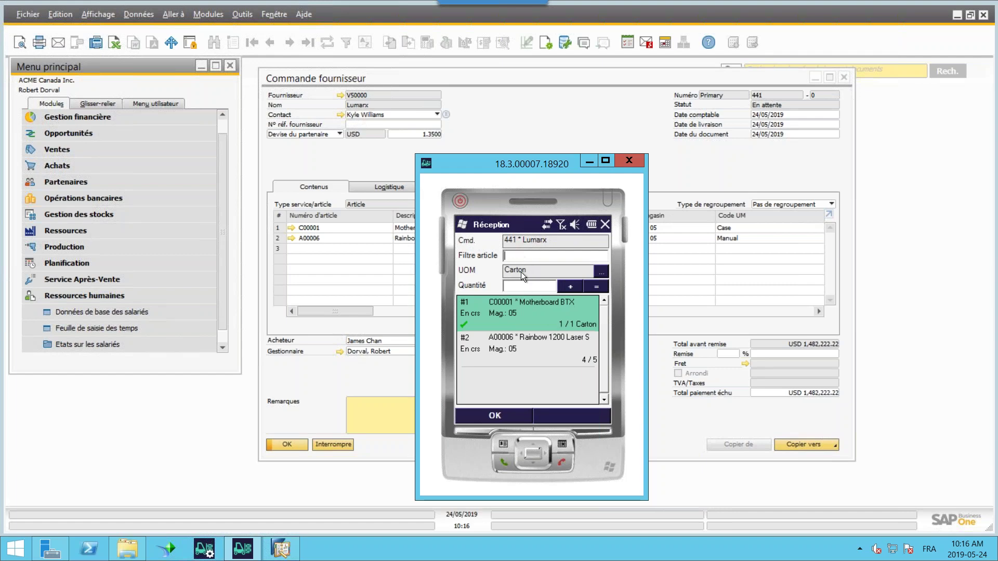
{"action": "left_click_drag", "start_coordinate": [570, 154], "coordinate": [570, 223]}
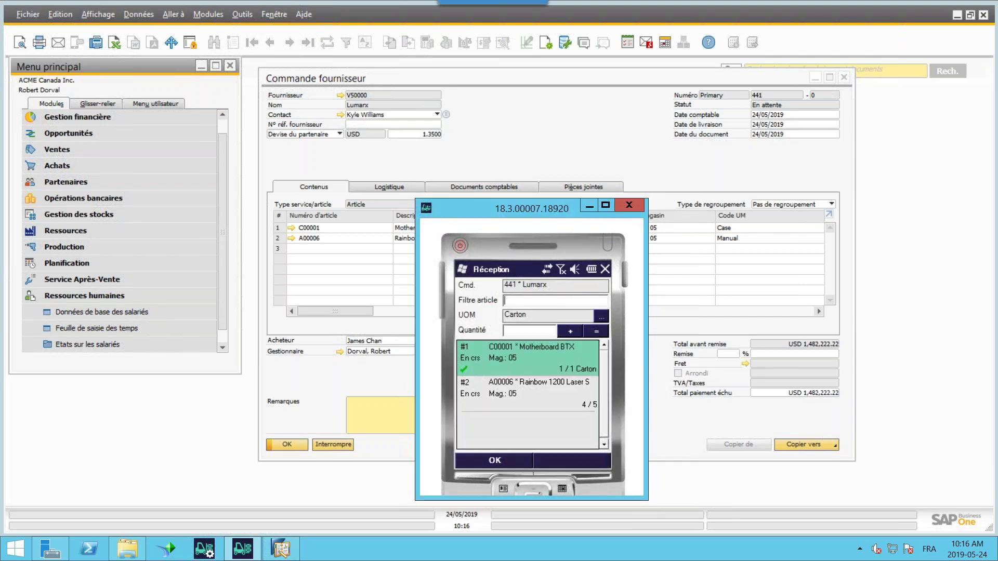
{"action": "left_click_drag", "start_coordinate": [544, 210], "coordinate": [654, 205]}
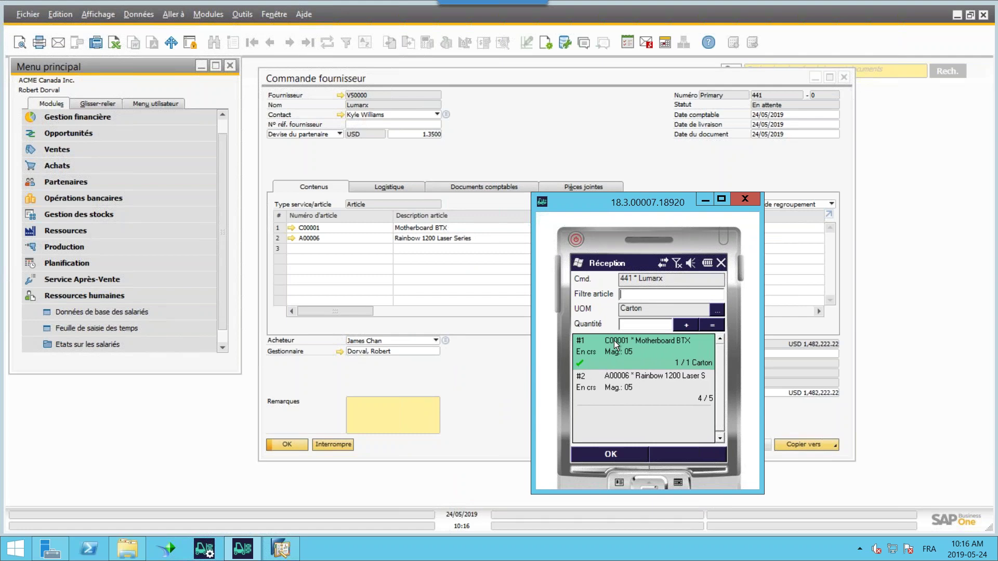
- Clear the prepared quantity on the Rainbow 1200 Laser line and confirm the deletion
{"action": "left_click", "coordinate": [631, 382]}
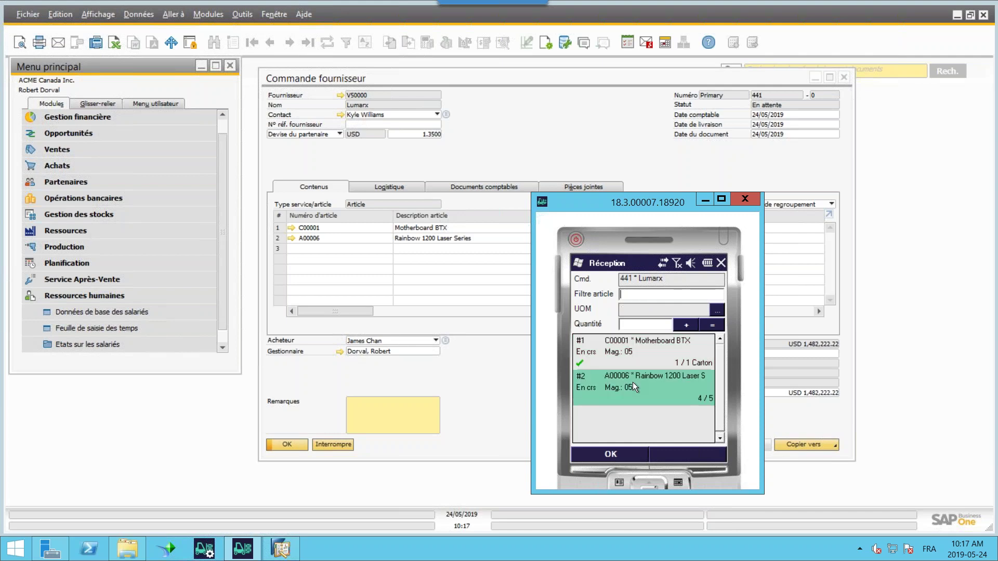
{"action": "left_click", "coordinate": [711, 324]}
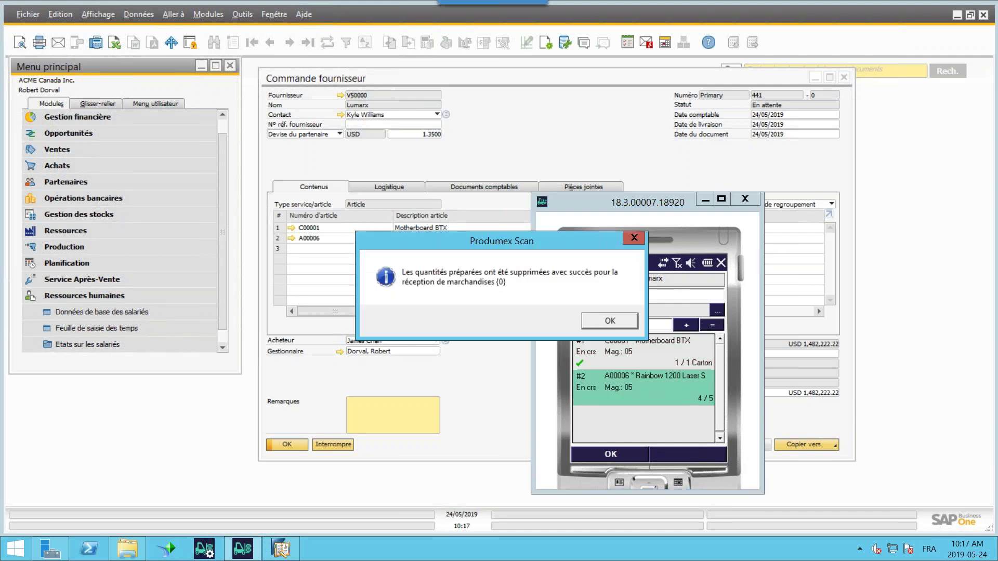
{"action": "left_click", "coordinate": [606, 322]}
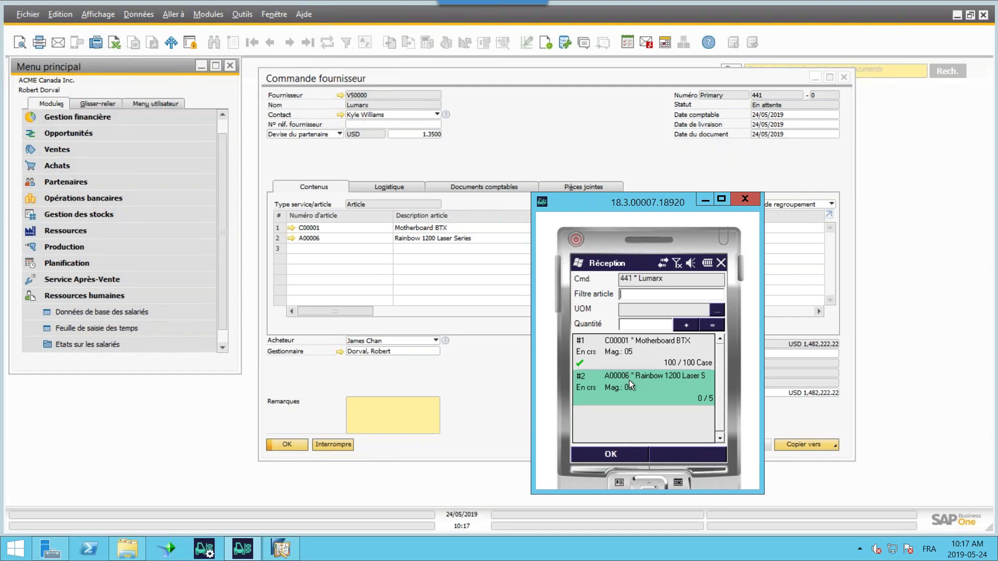
- Open the Rainbow 1200 Laser receiving detail and enter storage location 05-A1-S1-L1
{"action": "left_click", "coordinate": [631, 324]}
{"action": "left_click", "coordinate": [683, 324]}
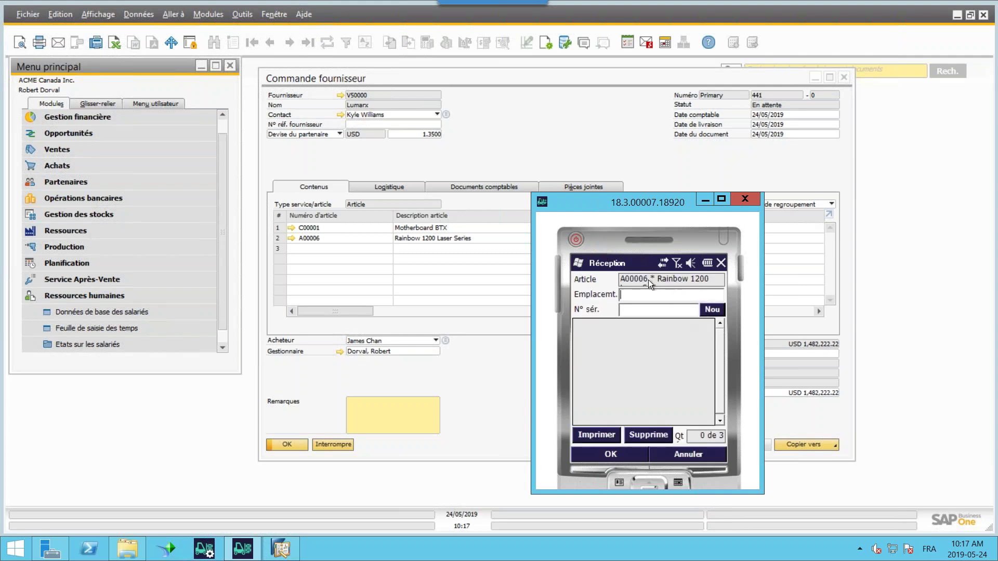
{"action": "type", "text": "111"}
{"action": "key", "text": "BackSpace"}
{"action": "type", "text": "2"}
{"action": "key", "text": "Return"}
- Add serial numbers 2342332/432/4, 2131231 and 213123
{"action": "type", "text": "2342332/432/4"}
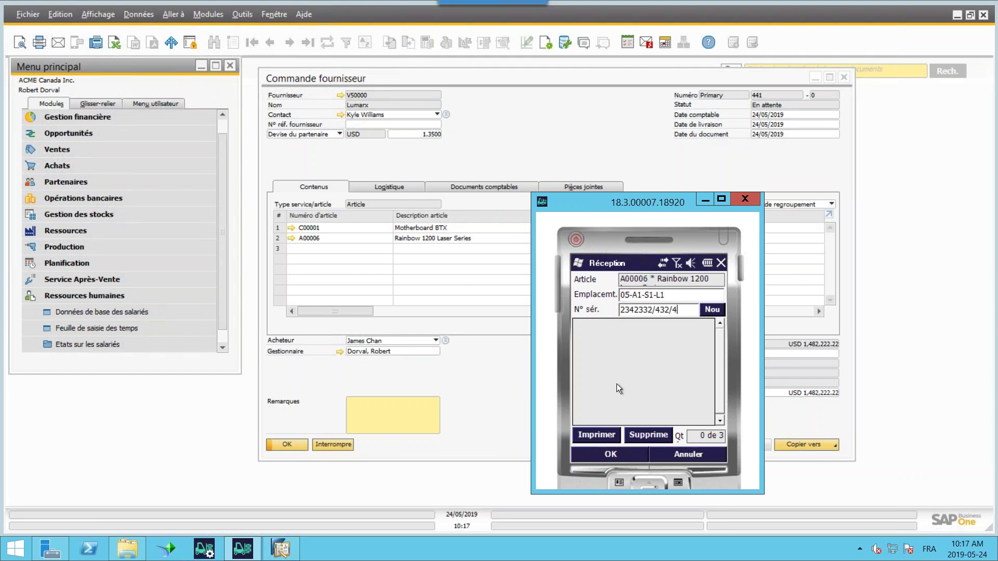
{"action": "key", "text": "Return"}
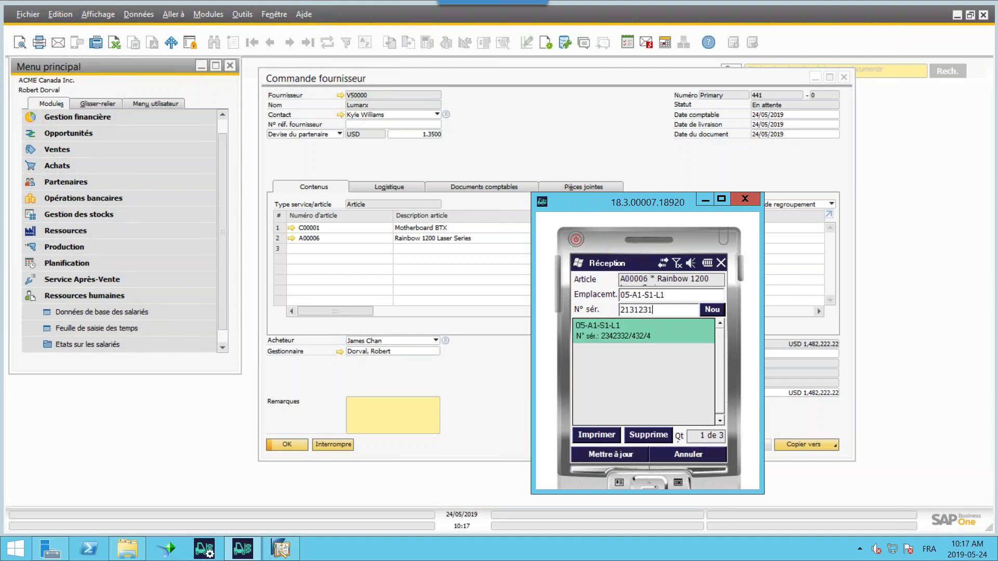
{"action": "type", "text": "2131231"}
{"action": "key", "text": "Return"}
{"action": "type", "text": "213123"}
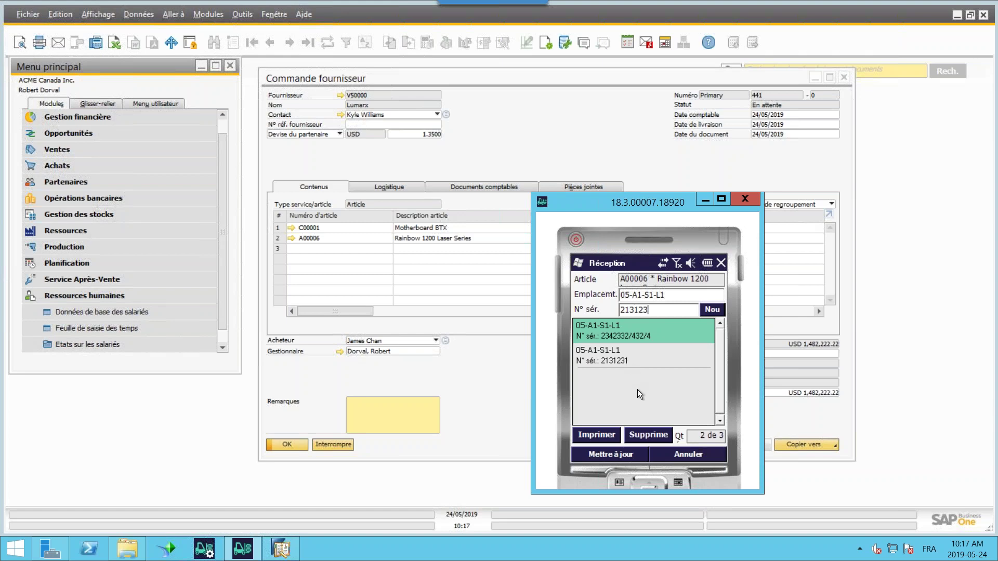
{"action": "key", "text": "Return"}
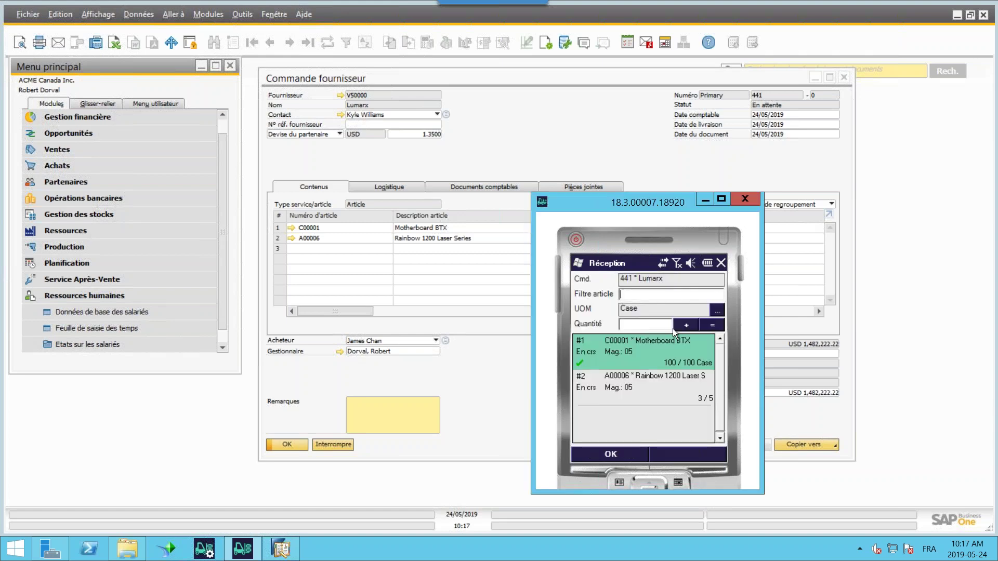
- Review the Rainbow 1200 Laser and Motherboard BTX lines of the prepared receipt
{"action": "left_click", "coordinate": [641, 385]}
{"action": "left_click", "coordinate": [641, 358]}
{"action": "left_click", "coordinate": [643, 387]}
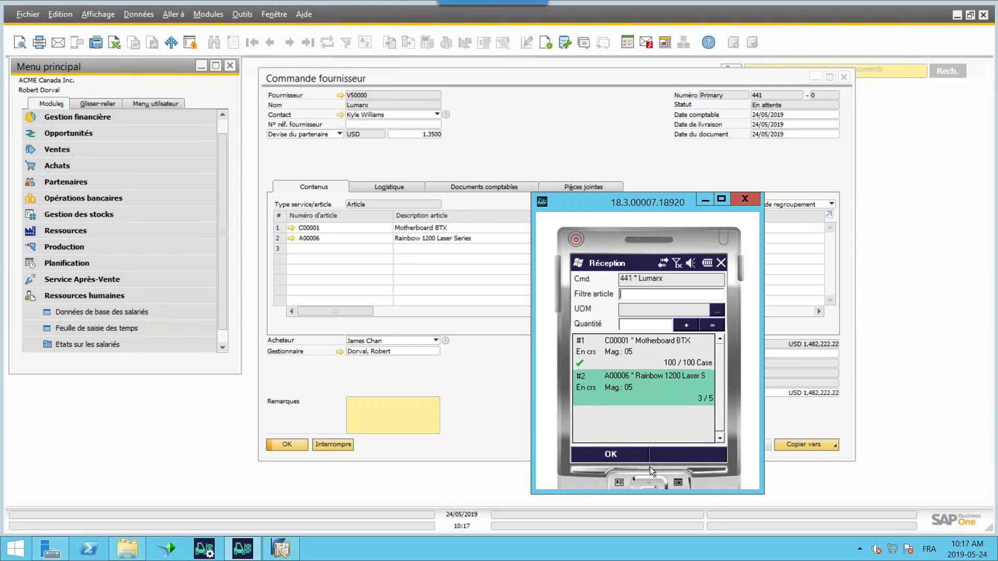
- Process only order 441's receipt, excluding order 395, to create goods receipt 460
{"action": "left_click", "coordinate": [610, 454]}
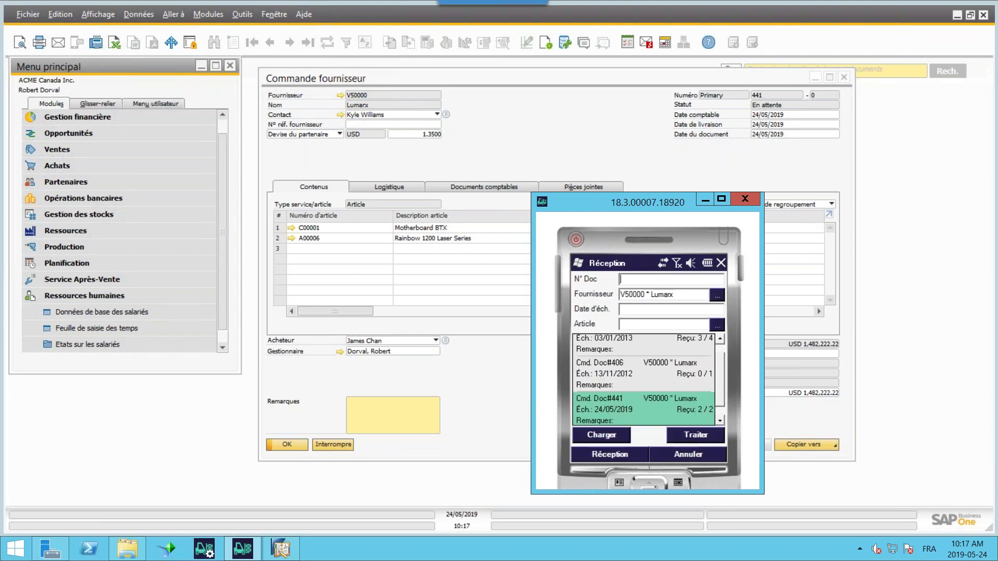
{"action": "left_click", "coordinate": [694, 435]}
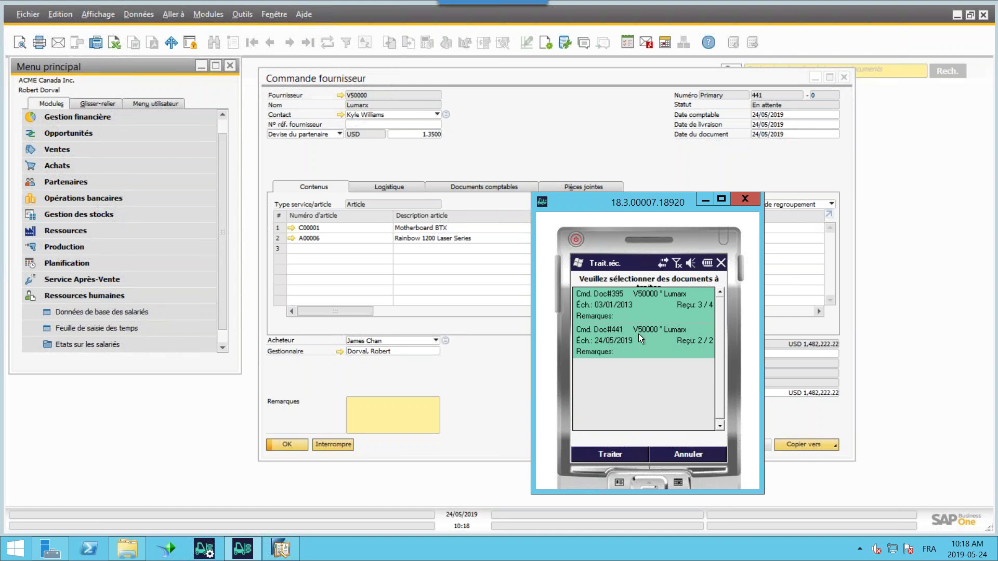
{"action": "left_click", "coordinate": [625, 306]}
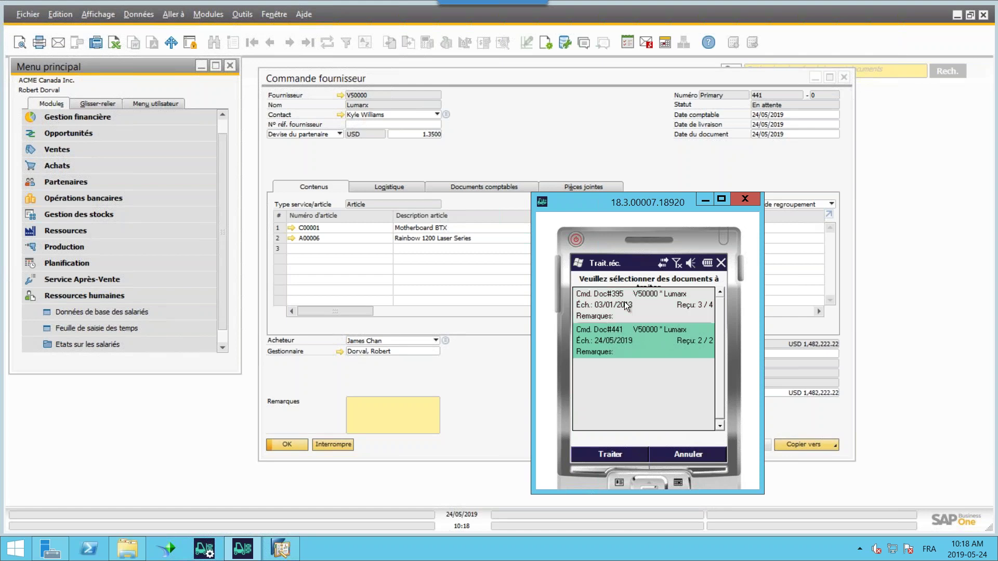
{"action": "left_click", "coordinate": [618, 453]}
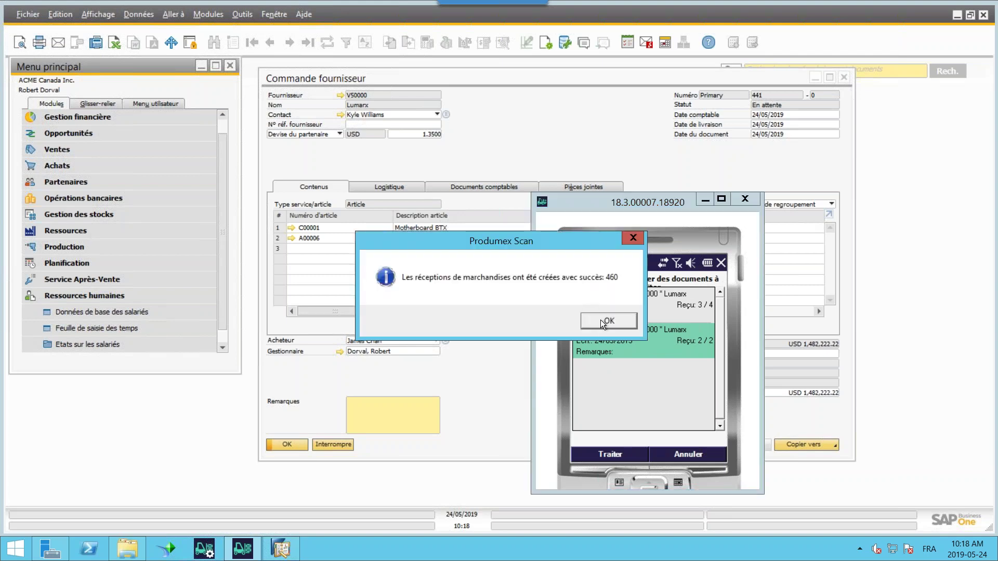
{"action": "left_click", "coordinate": [601, 320]}
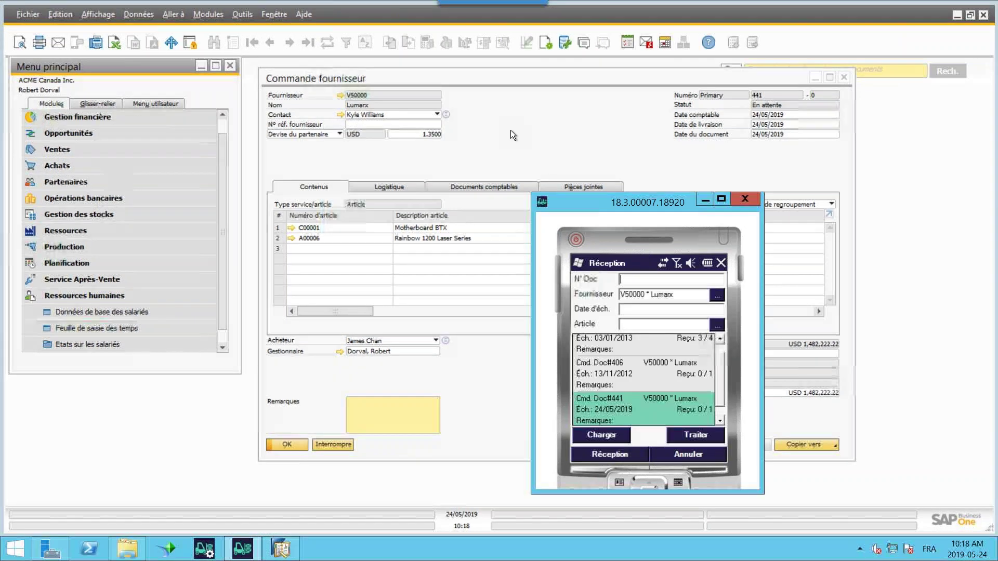
- Refresh purchase order 441, review goods receipt 460 (100 C00001, 3 A00006), then return to the scanner
{"action": "left_click", "coordinate": [330, 44]}
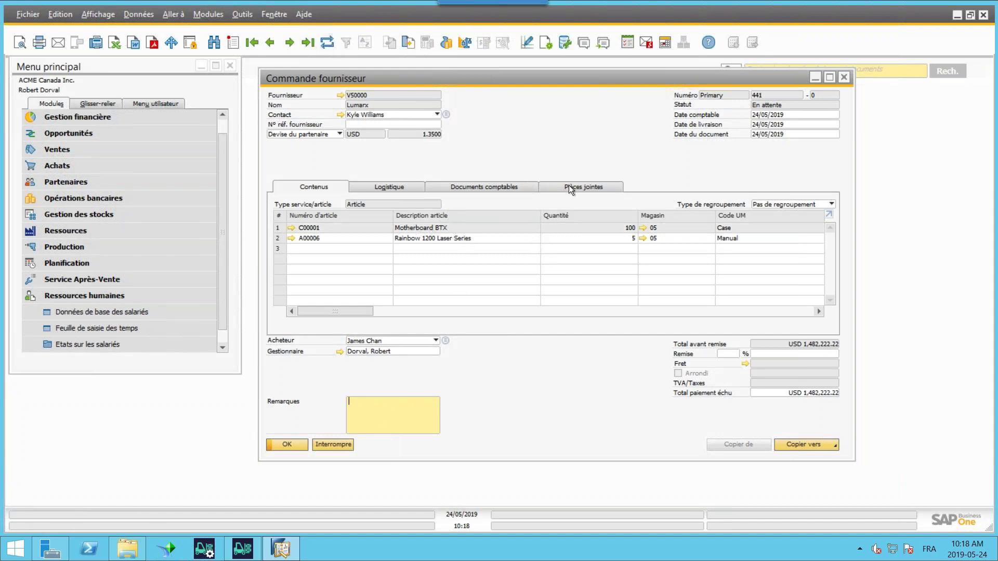
{"action": "left_click", "coordinate": [409, 42]}
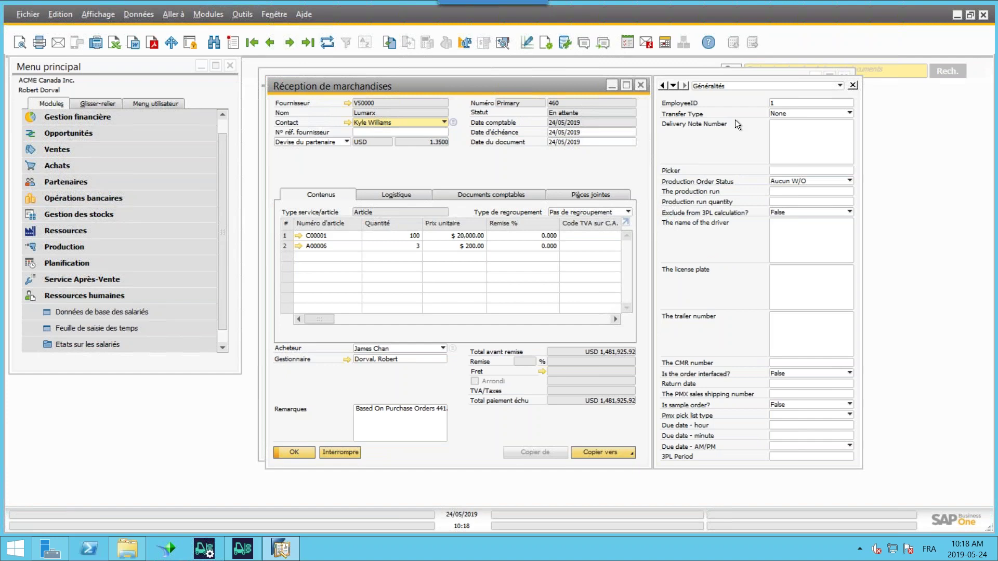
{"action": "left_click", "coordinate": [642, 86]}
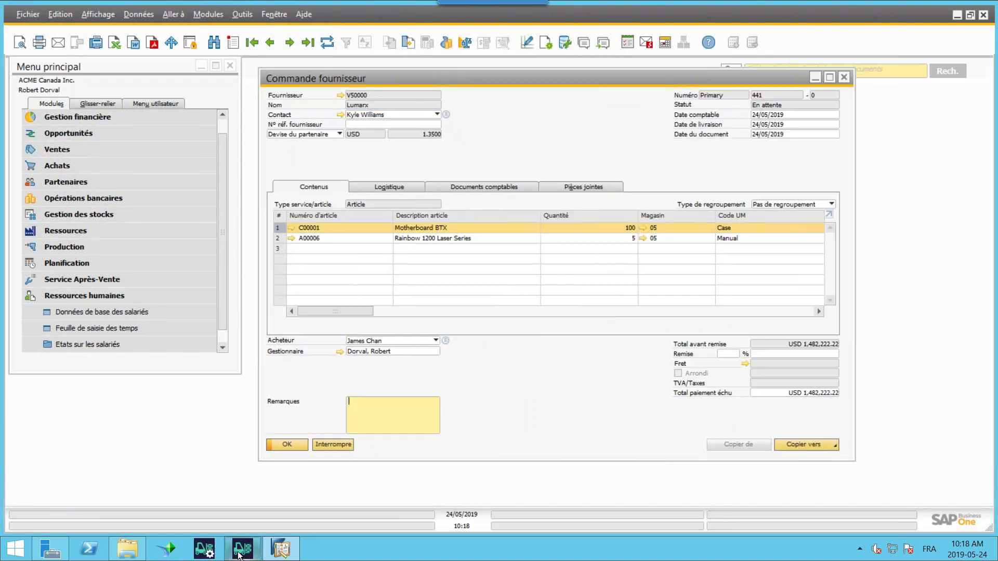
{"action": "left_click", "coordinate": [240, 551]}
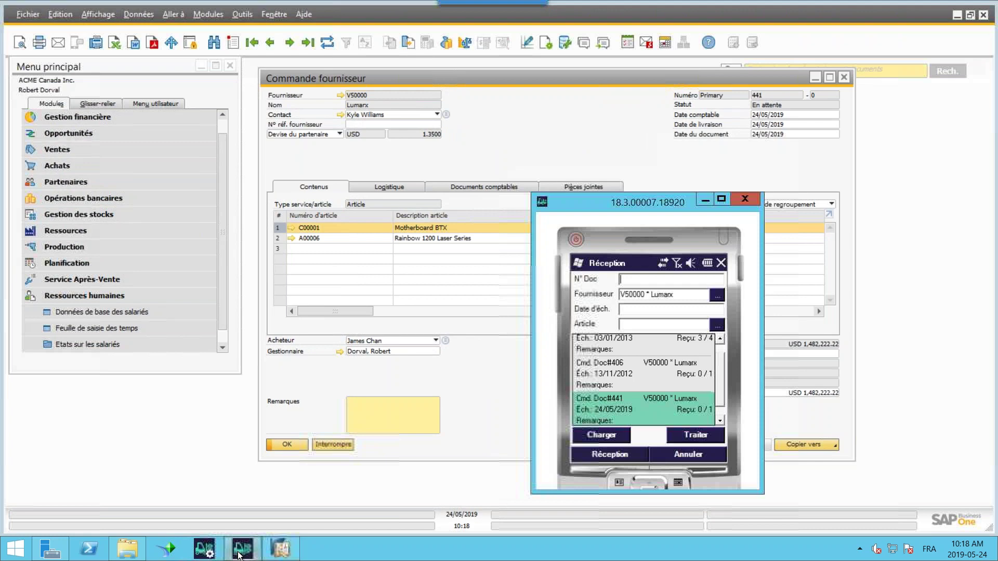
- Open the stock situation for article a6 (A00006) and load its stock locations
{"action": "left_click", "coordinate": [687, 454]}
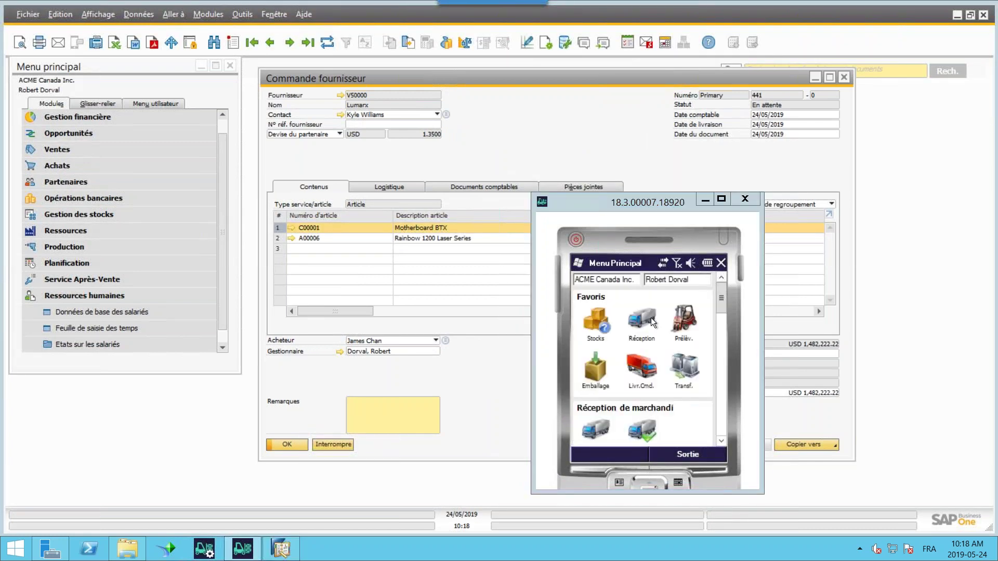
{"action": "left_click", "coordinate": [587, 320]}
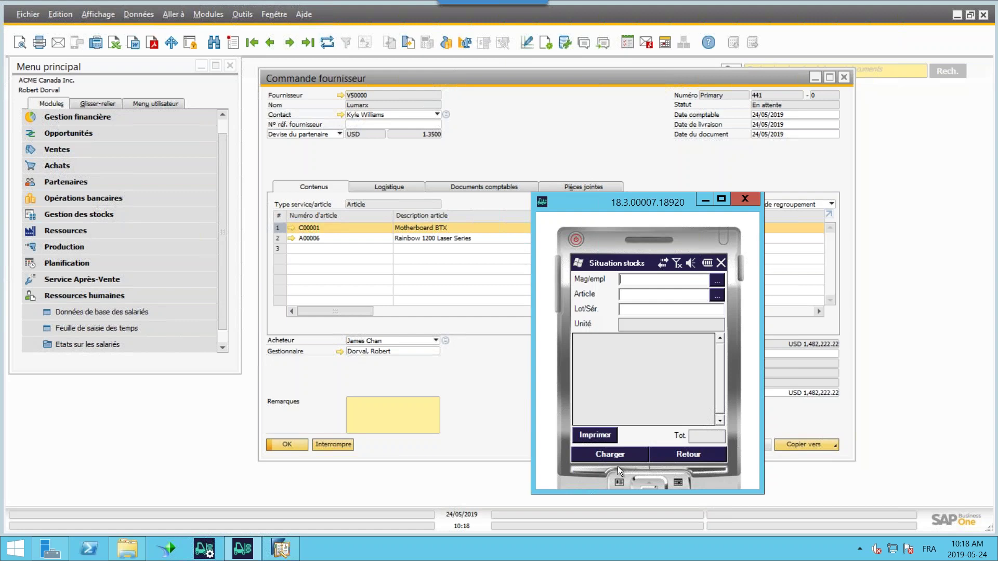
{"action": "left_click", "coordinate": [676, 458]}
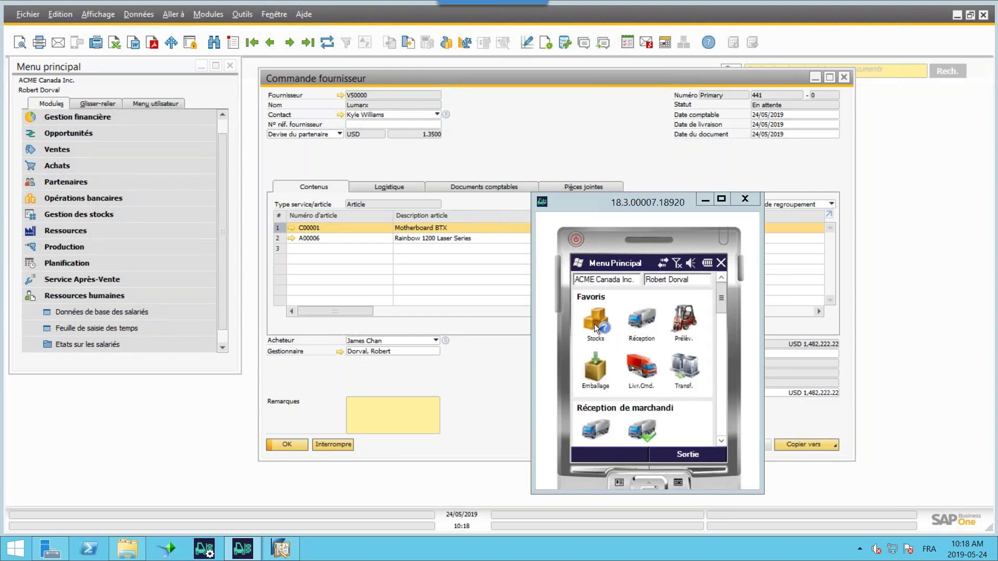
{"action": "left_click", "coordinate": [599, 322]}
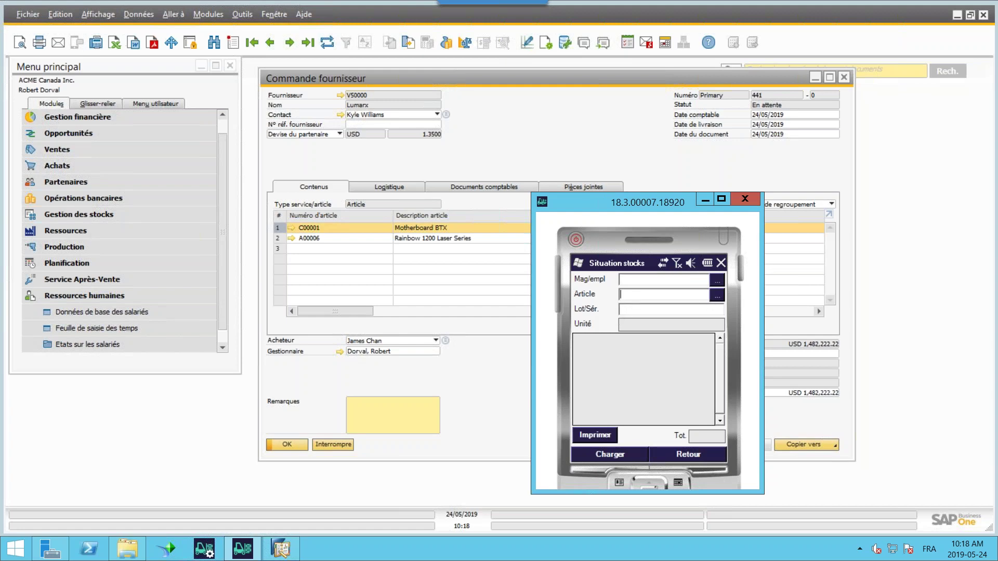
{"action": "type", "text": "a6"}
{"action": "key", "text": "Return"}
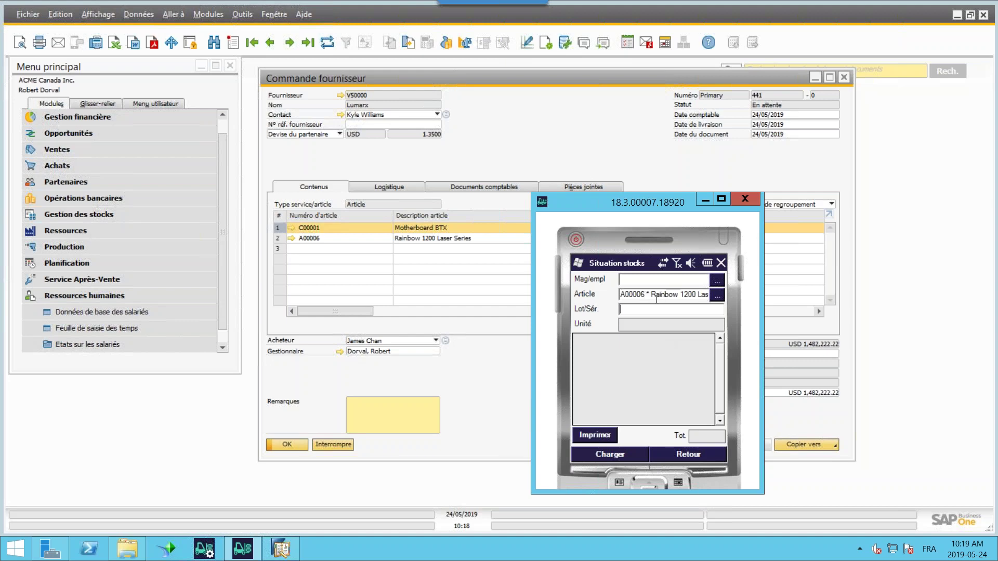
{"action": "left_click", "coordinate": [607, 454]}
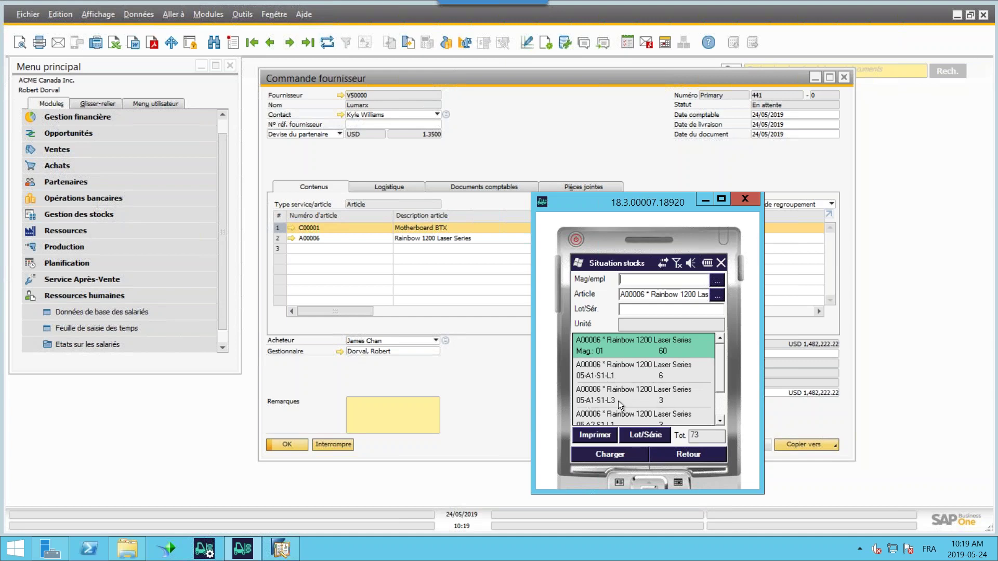
- List A00006's serial numbers, open the label form for A6-000305 without printing, and return to Menu Principal
{"action": "mouse_move", "coordinate": [720, 369]}
{"action": "left_mouse_down"}
{"action": "mouse_move", "coordinate": [719, 401]}
{"action": "mouse_move", "coordinate": [723, 354]}
{"action": "left_mouse_up"}
{"action": "left_click", "coordinate": [644, 436]}
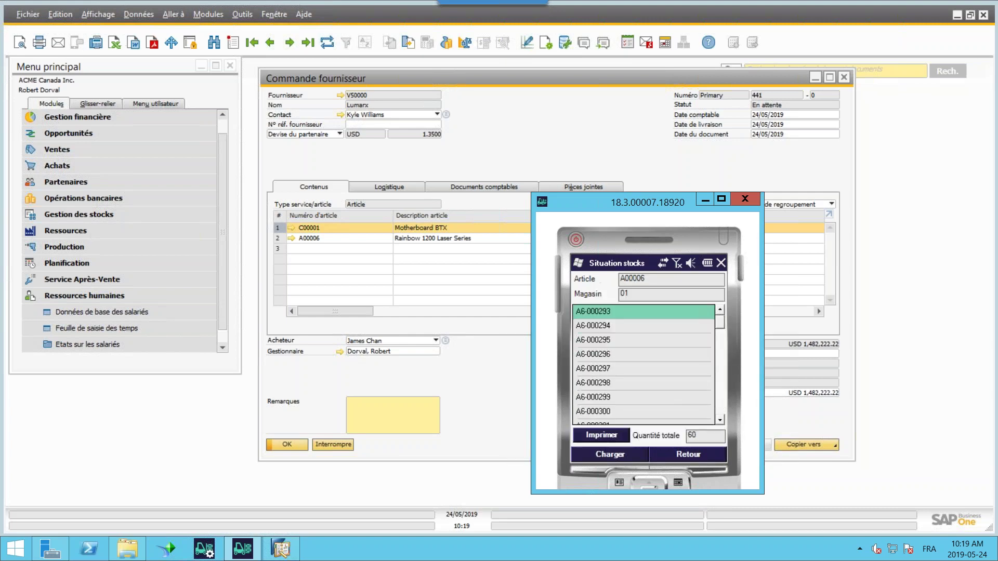
{"action": "mouse_move", "coordinate": [719, 320]}
{"action": "left_mouse_down"}
{"action": "mouse_move", "coordinate": [717, 416]}
{"action": "mouse_move", "coordinate": [719, 334]}
{"action": "left_mouse_up"}
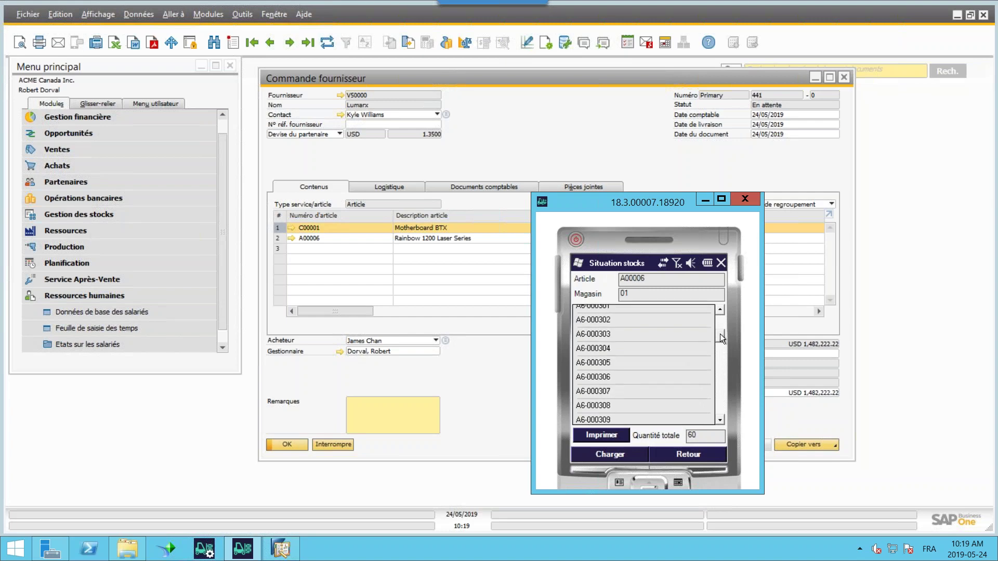
{"action": "left_click", "coordinate": [604, 363]}
{"action": "left_click", "coordinate": [599, 435]}
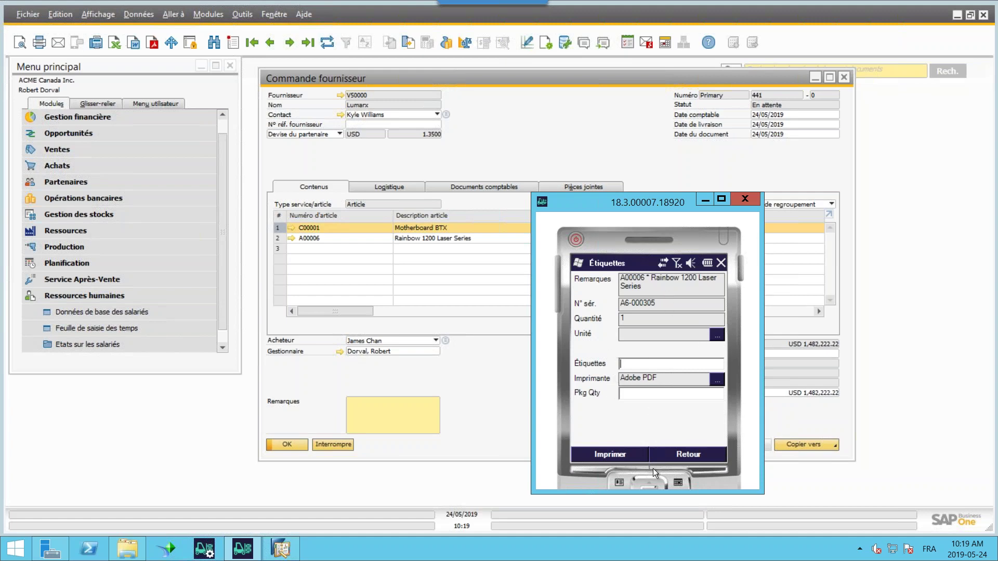
{"action": "left_click", "coordinate": [684, 454]}
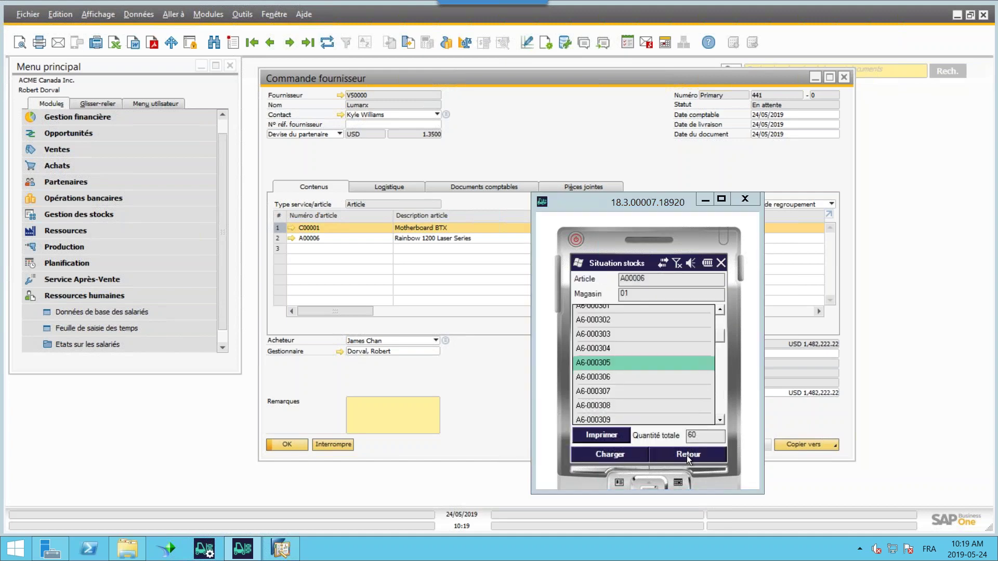
{"action": "left_click", "coordinate": [687, 455]}
{"action": "left_click", "coordinate": [685, 450]}
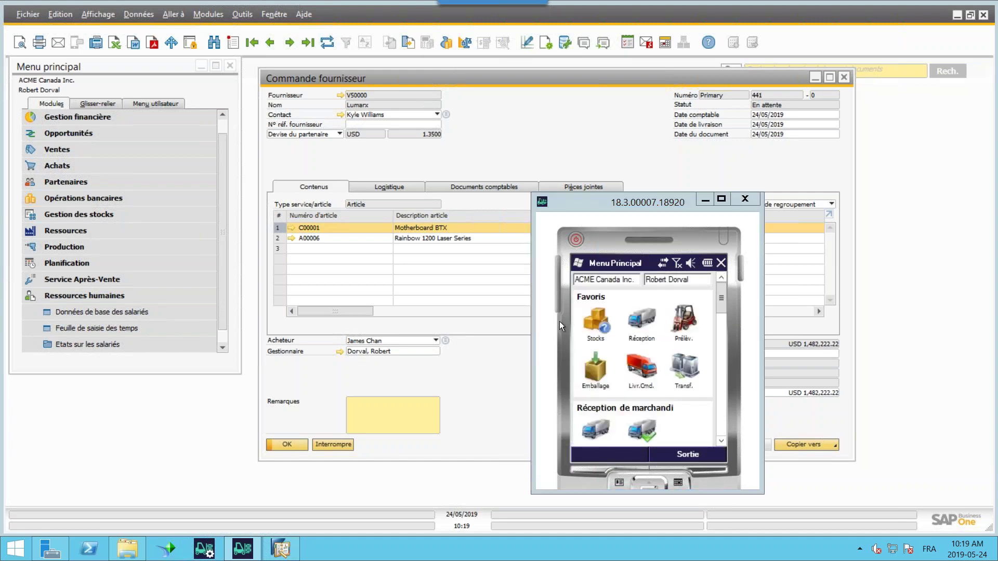
- Load pick list 14 and pick the full quantity of 2 for item C00002
{"action": "left_click", "coordinate": [685, 320]}
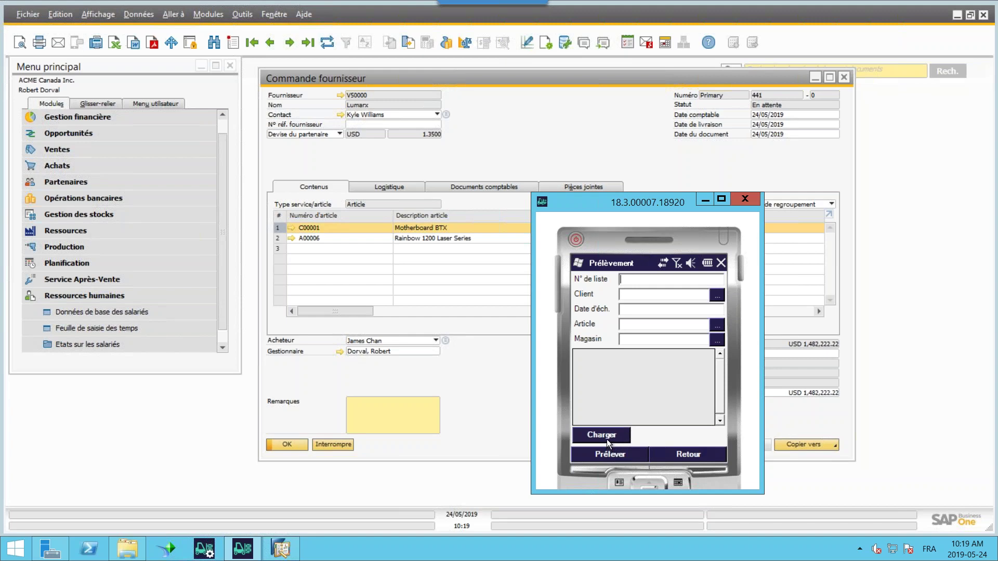
{"action": "left_click", "coordinate": [605, 438]}
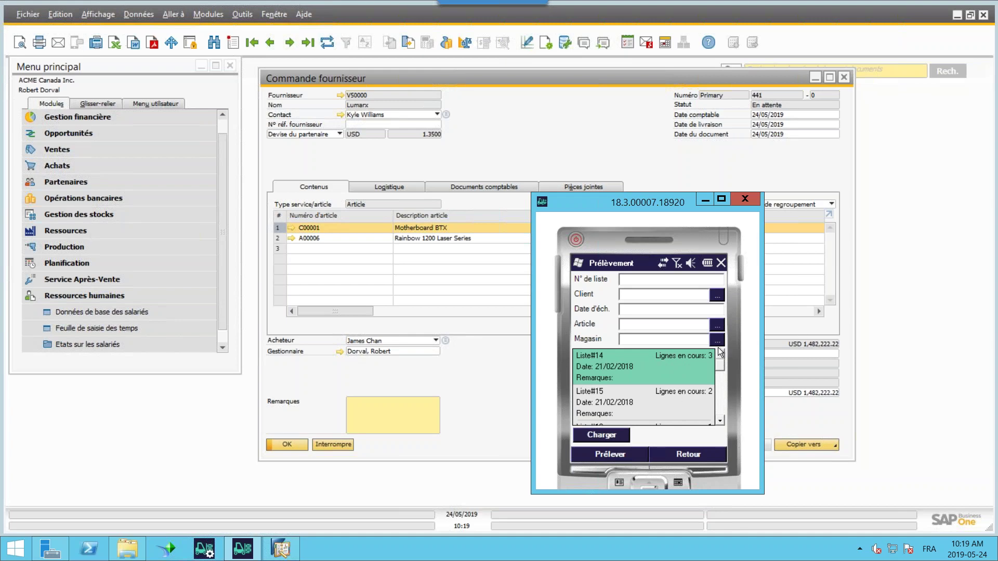
{"action": "mouse_move", "coordinate": [719, 375]}
{"action": "left_mouse_down"}
{"action": "mouse_move", "coordinate": [720, 410]}
{"action": "mouse_move", "coordinate": [722, 372]}
{"action": "left_mouse_up"}
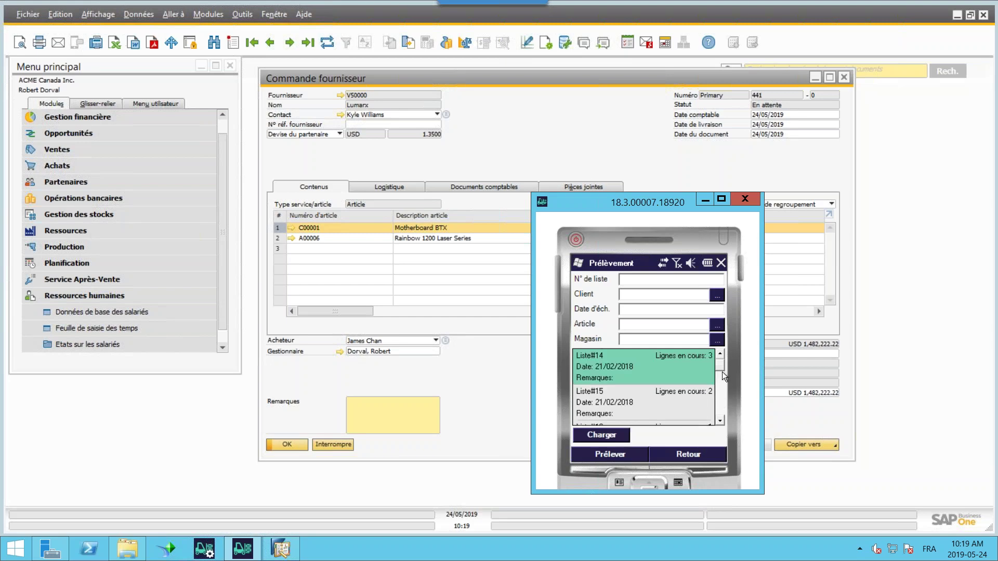
{"action": "left_click", "coordinate": [617, 454]}
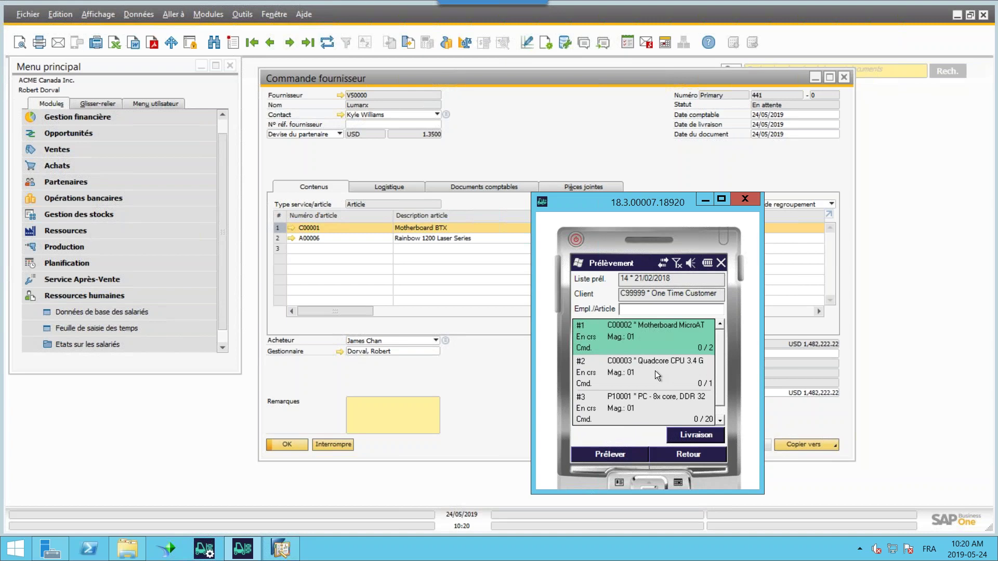
{"action": "left_click", "coordinate": [615, 453]}
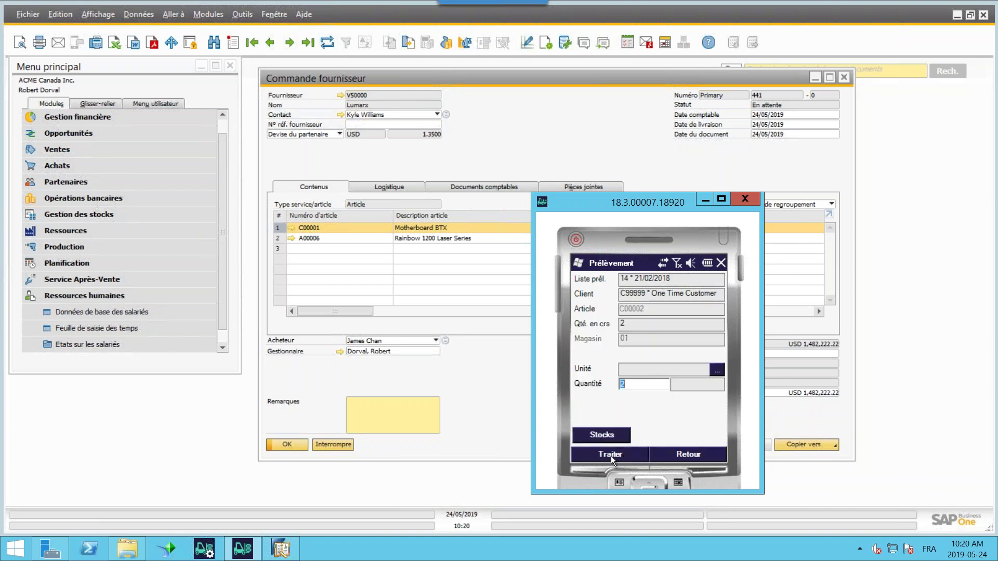
{"action": "left_click", "coordinate": [611, 456]}
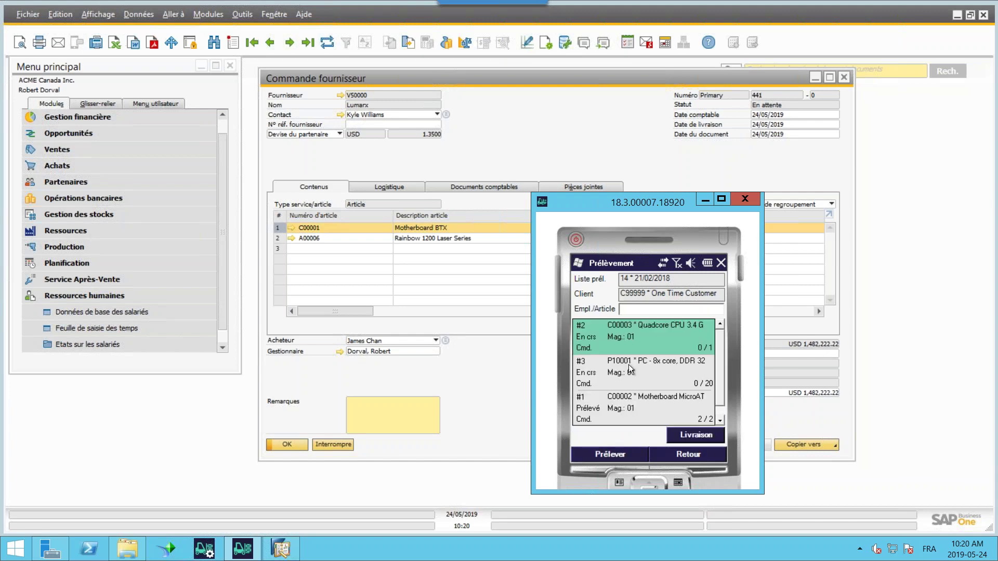
- Try picking P10001 quantities of 20, 15 and 19, dismissing each quantity-exceeds warning
{"action": "left_click", "coordinate": [630, 362]}
{"action": "left_click", "coordinate": [610, 455]}
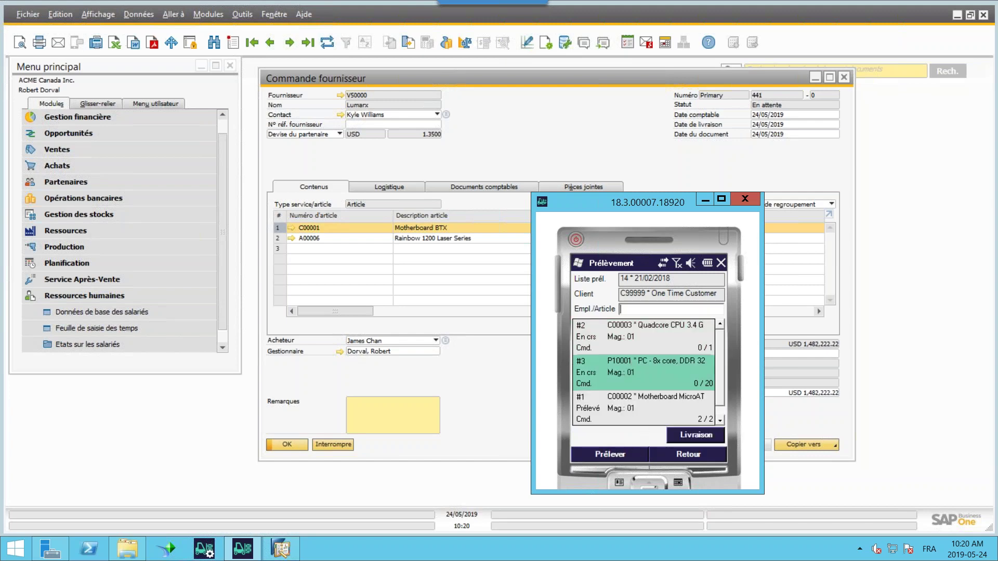
{"action": "left_click", "coordinate": [610, 454]}
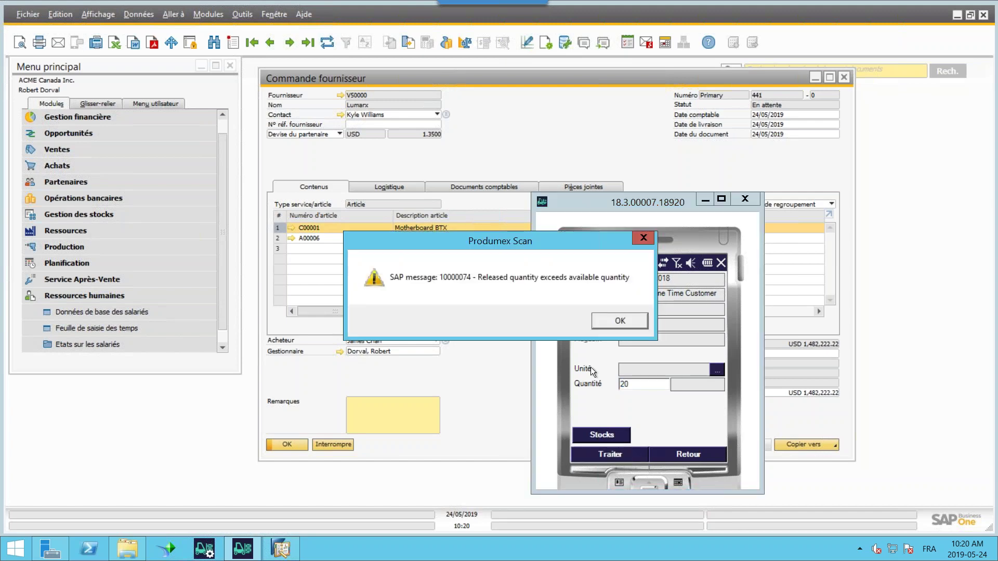
{"action": "left_click", "coordinate": [618, 319]}
{"action": "type", "text": "1"}
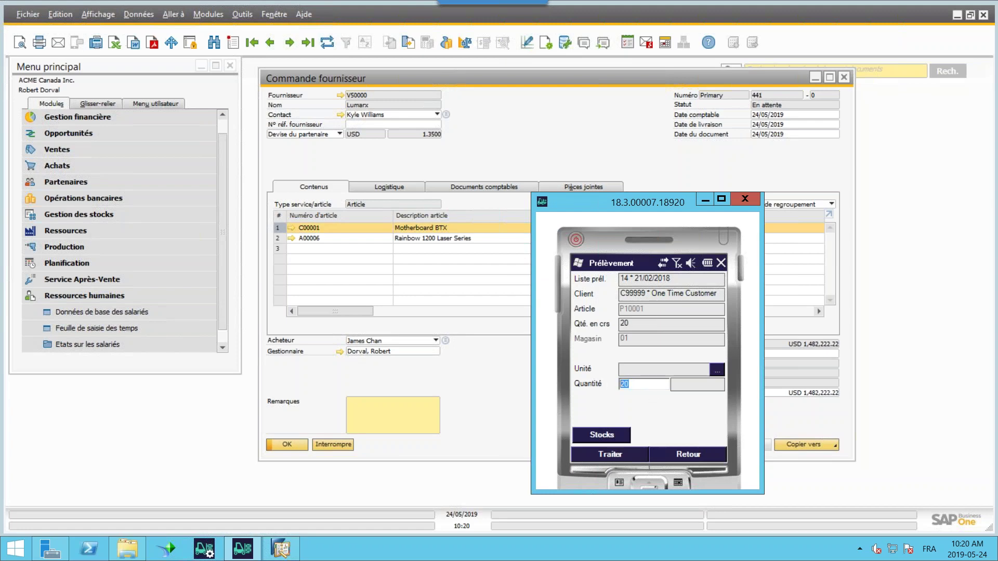
{"action": "type", "text": "5"}
{"action": "left_click", "coordinate": [610, 455]}
{"action": "left_click", "coordinate": [611, 325]}
{"action": "left_click", "coordinate": [618, 454]}
{"action": "left_click", "coordinate": [619, 453]}
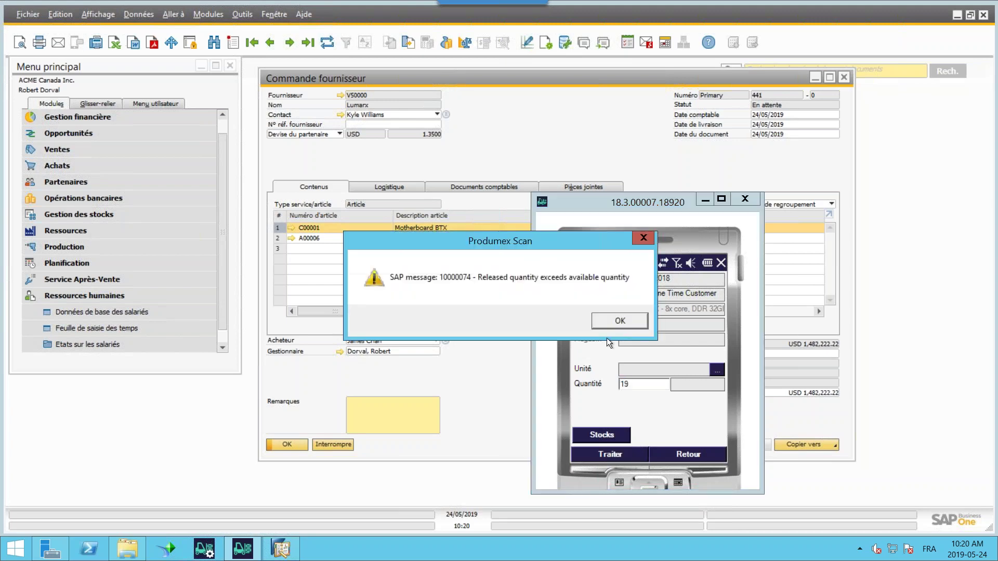
{"action": "left_click", "coordinate": [606, 318]}
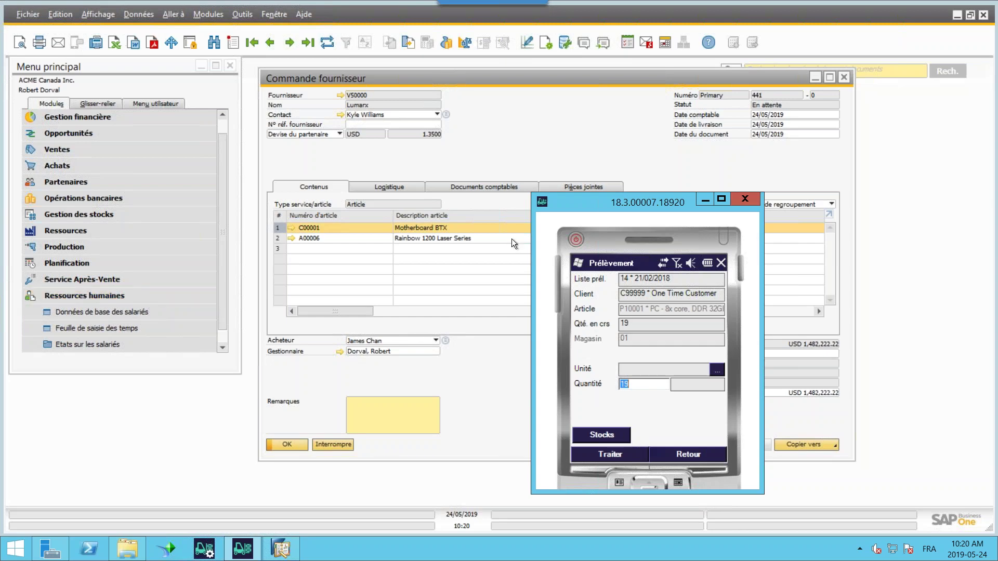
- Leave the pick lines and collapse the Ressources humaines module in SAP Business One's main menu
{"action": "left_click_drag", "start_coordinate": [613, 196], "coordinate": [586, 166]}
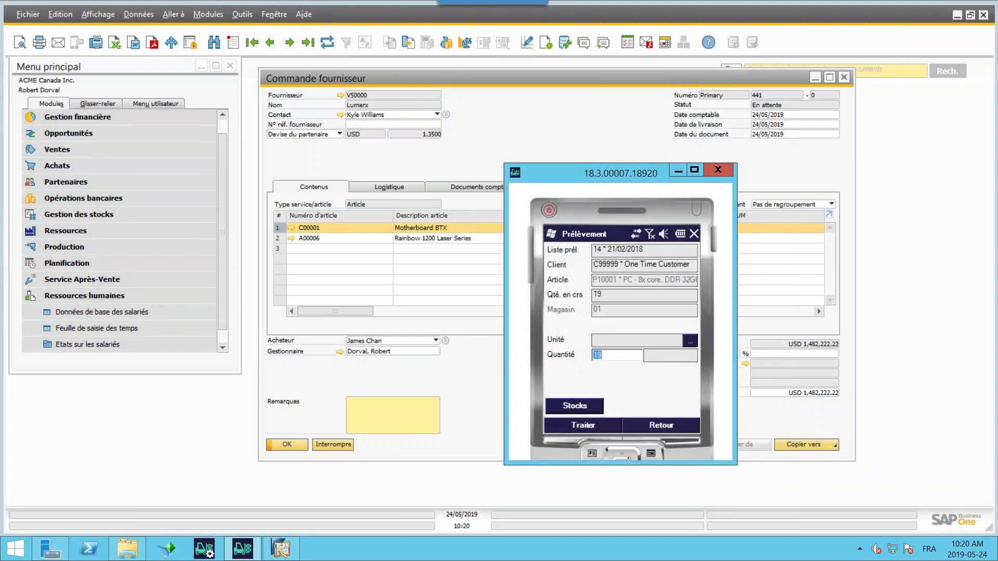
{"action": "key", "text": "Return"}
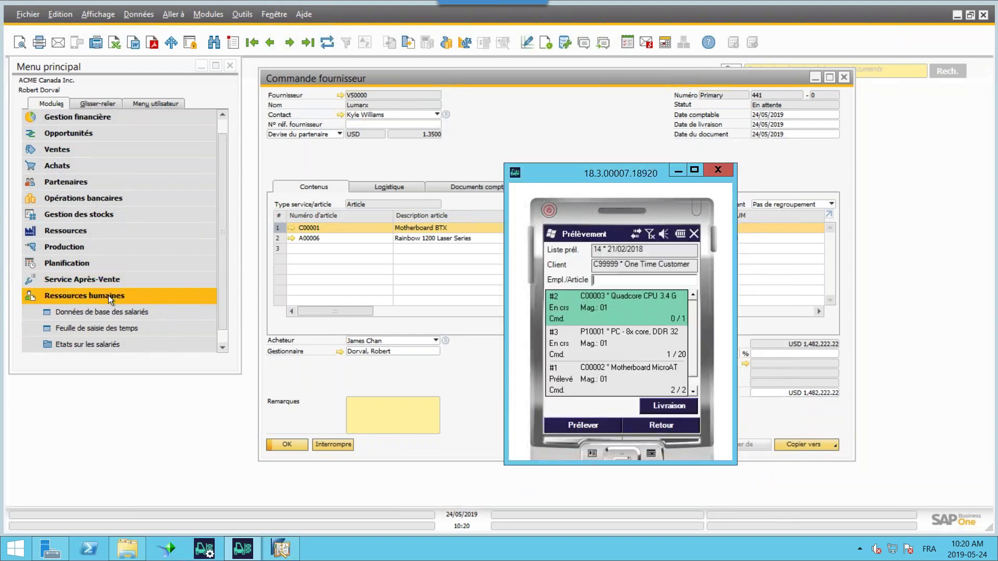
{"action": "left_click", "coordinate": [108, 295]}
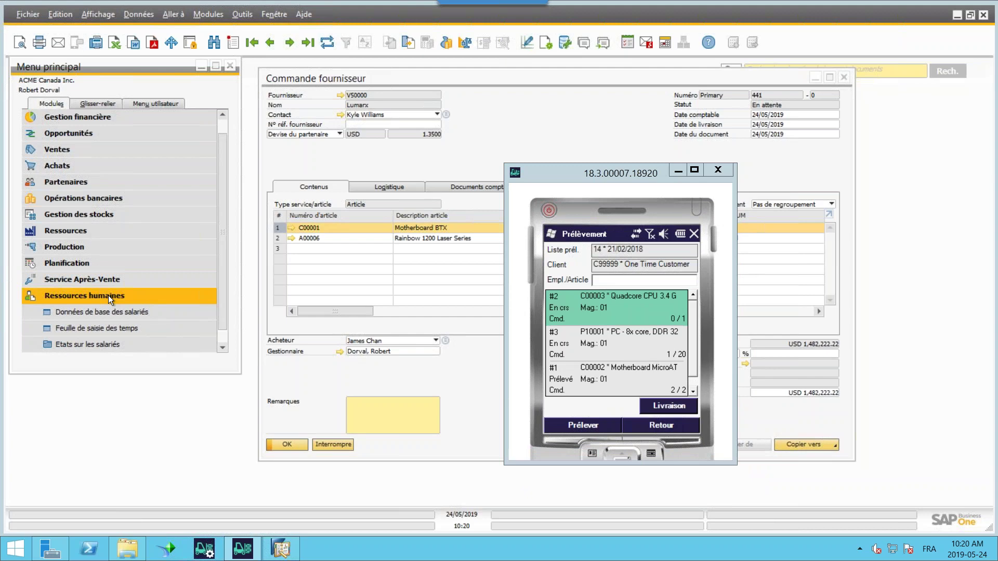
{"action": "left_click", "coordinate": [108, 295]}
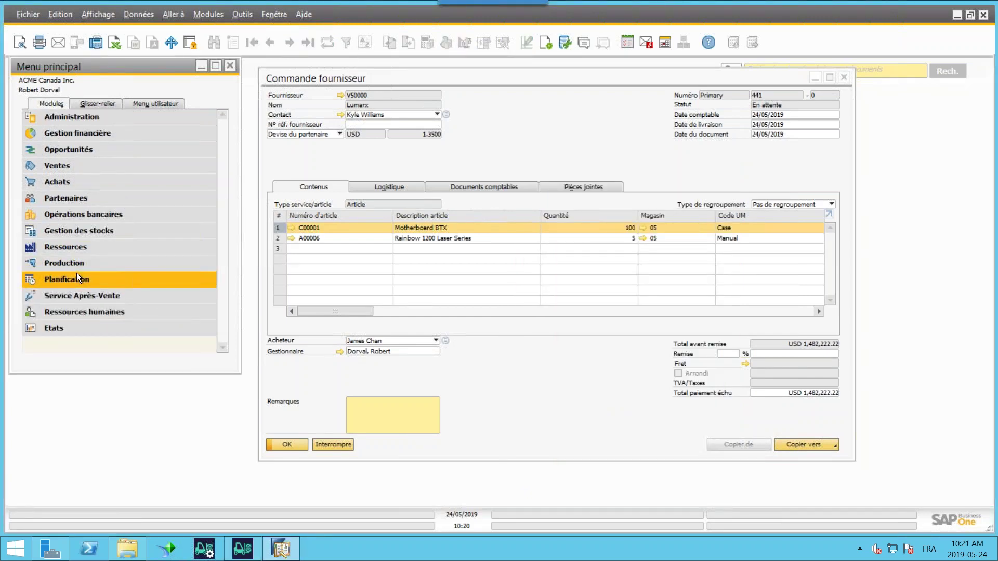
- Open Prélever et emballer under Gestion des stocks and view its Prélevé and Libéré tabs
{"action": "left_click", "coordinate": [73, 231]}
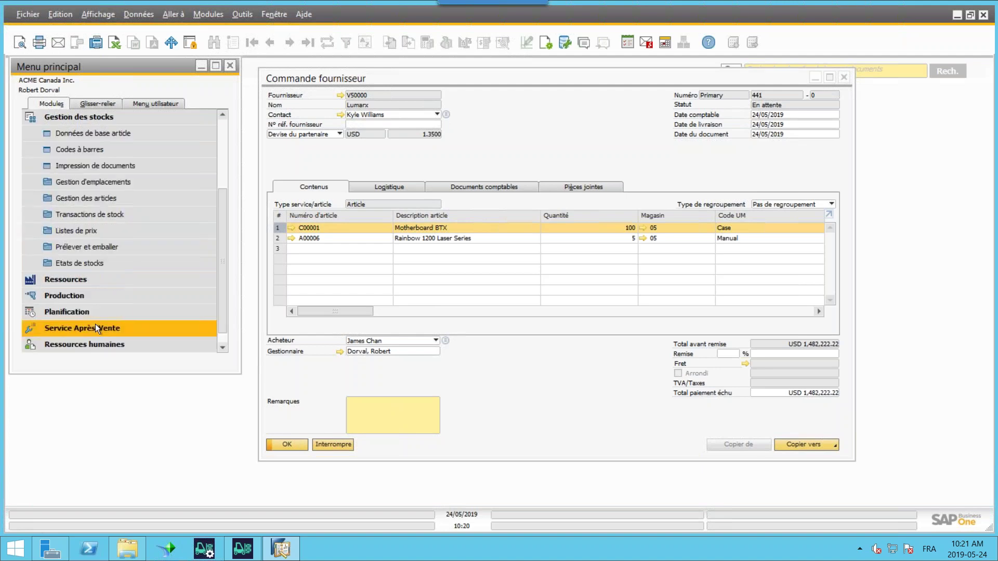
{"action": "left_click", "coordinate": [82, 250]}
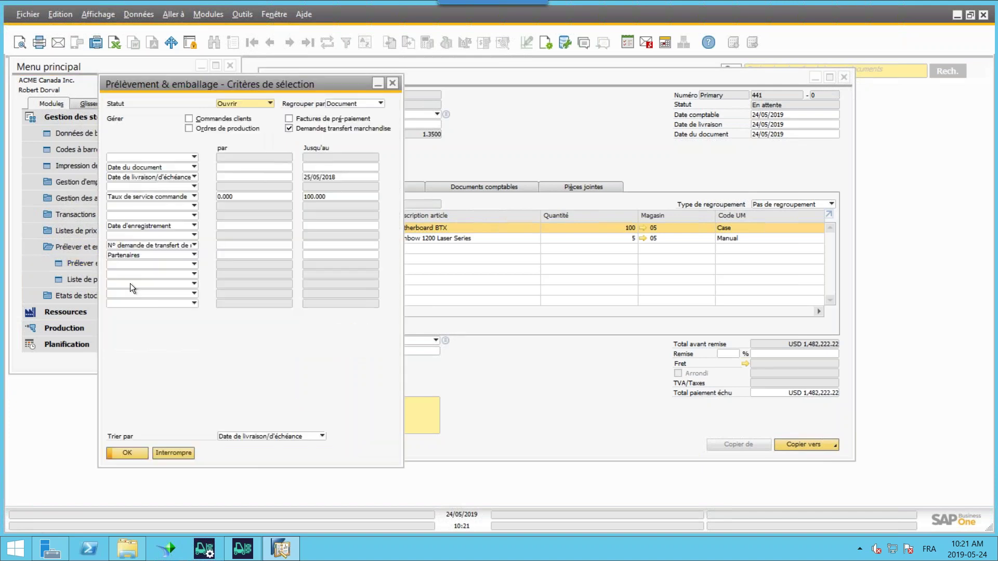
{"action": "key", "text": "Return"}
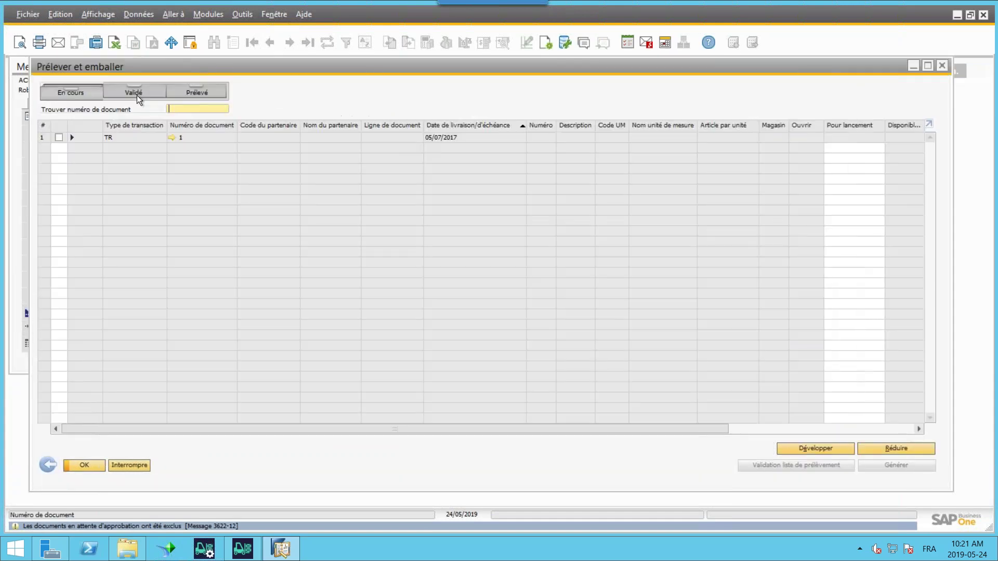
{"action": "left_click", "coordinate": [196, 92]}
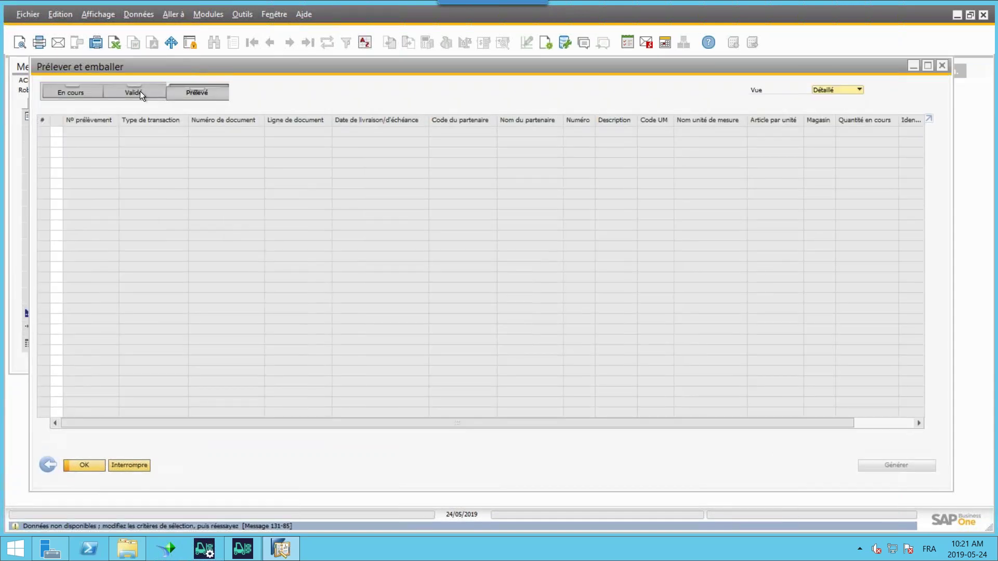
{"action": "left_click", "coordinate": [145, 93]}
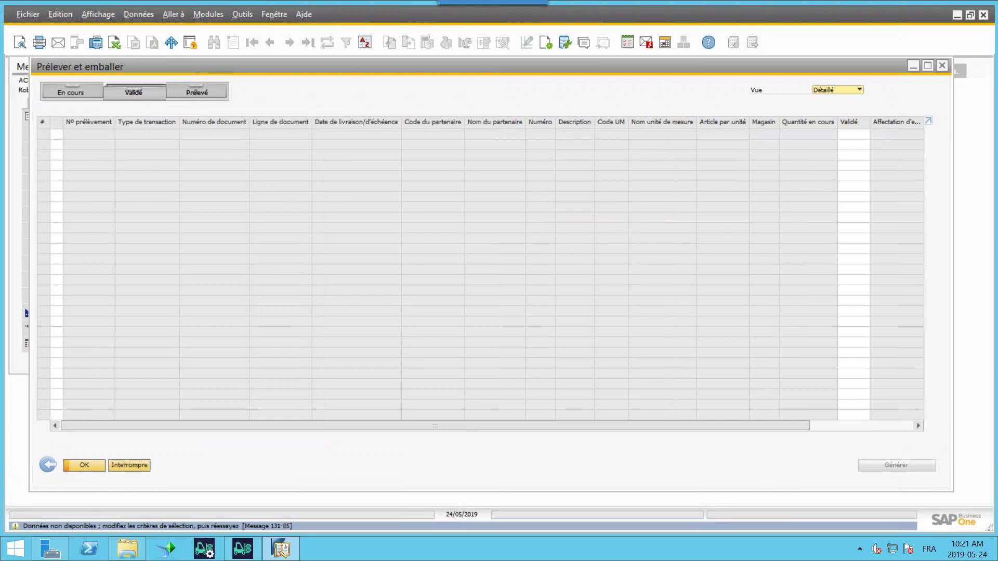
{"action": "left_click", "coordinate": [41, 469]}
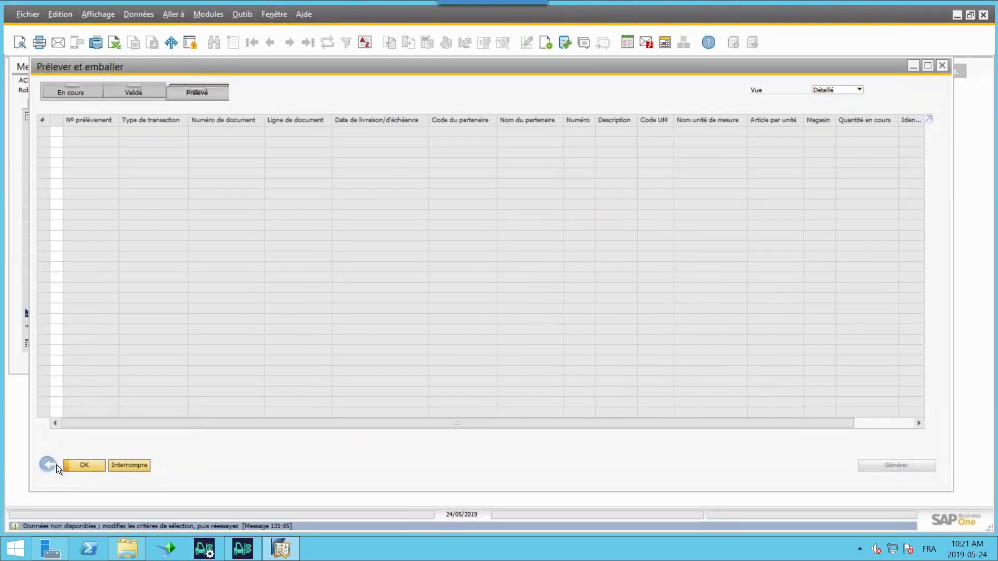
- Remove the 25/05/2018 end date, then expand transfer requests 1 and 13 and check the Prélevé tab
{"action": "left_click", "coordinate": [49, 464]}
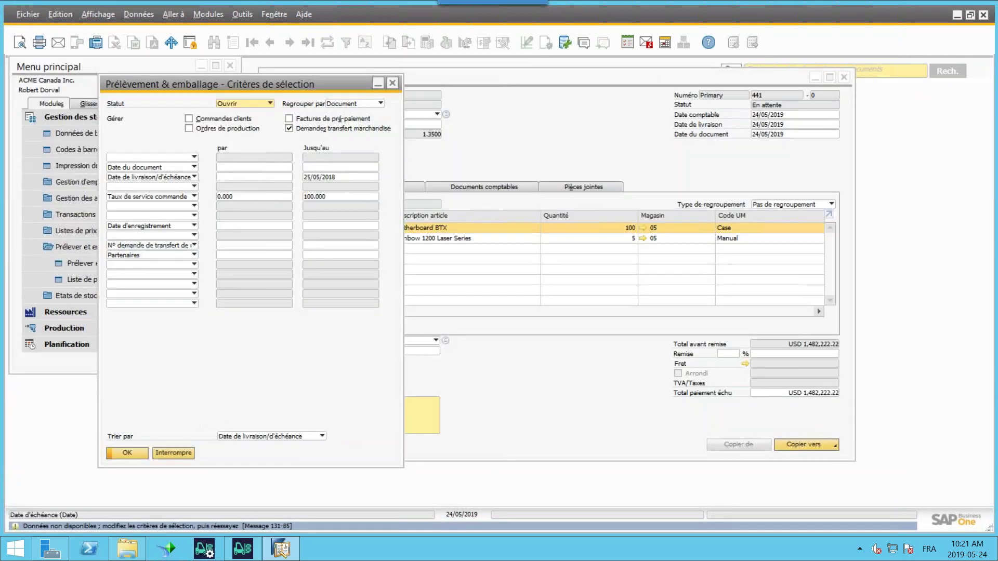
{"action": "key", "text": "Delete"}
{"action": "left_click", "coordinate": [126, 454]}
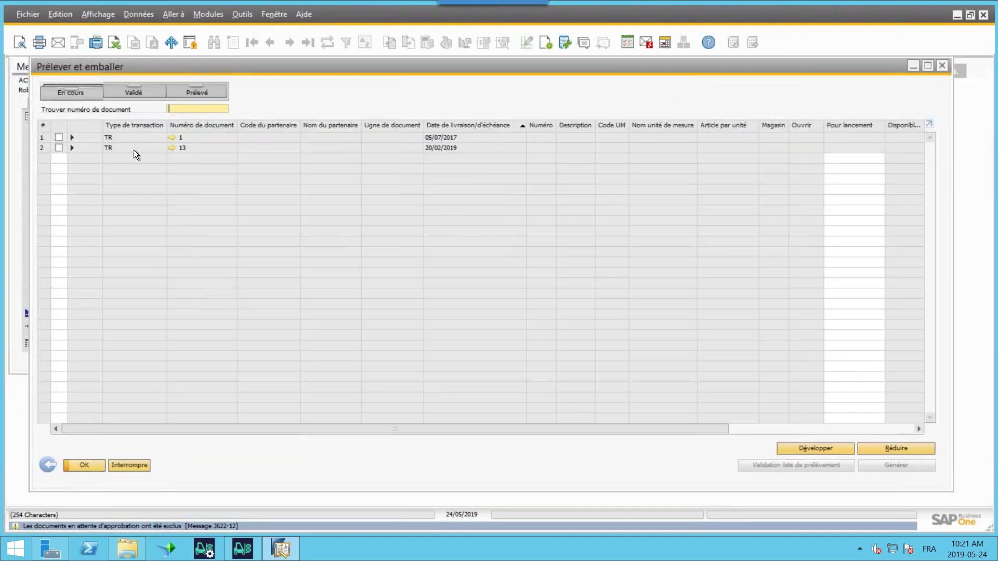
{"action": "left_click", "coordinate": [71, 139]}
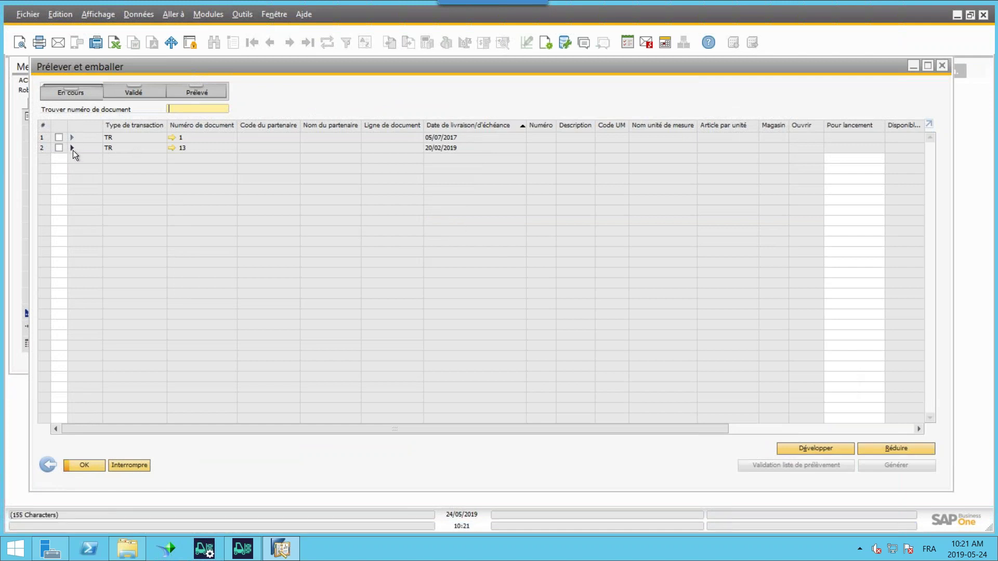
{"action": "left_click", "coordinate": [72, 158]}
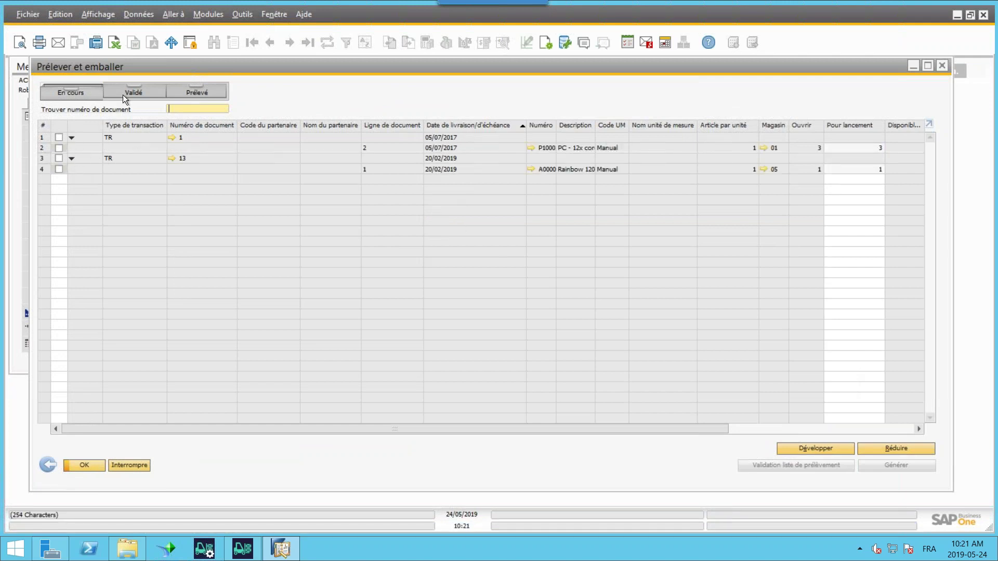
{"action": "left_click", "coordinate": [186, 93]}
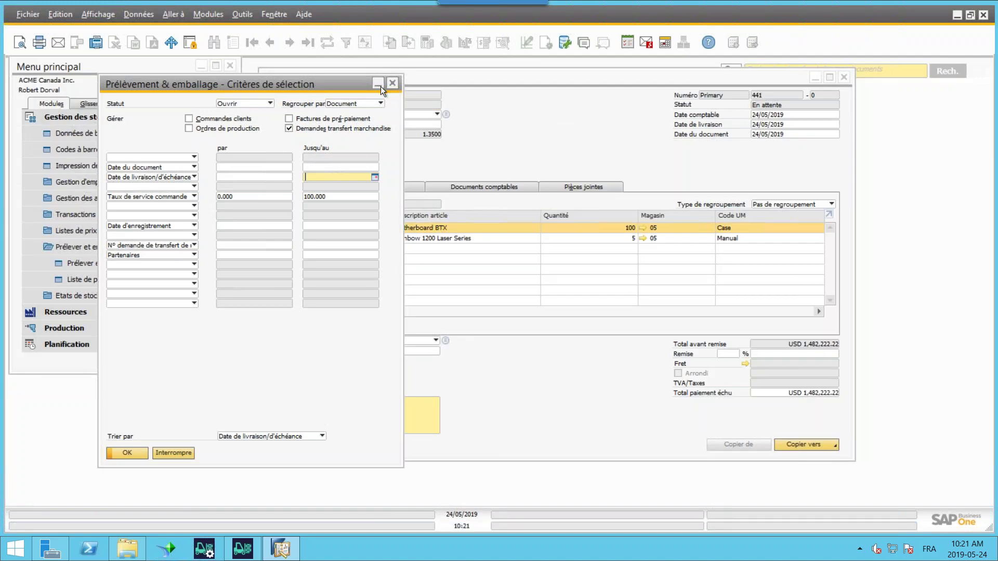
{"action": "left_click", "coordinate": [254, 556]}
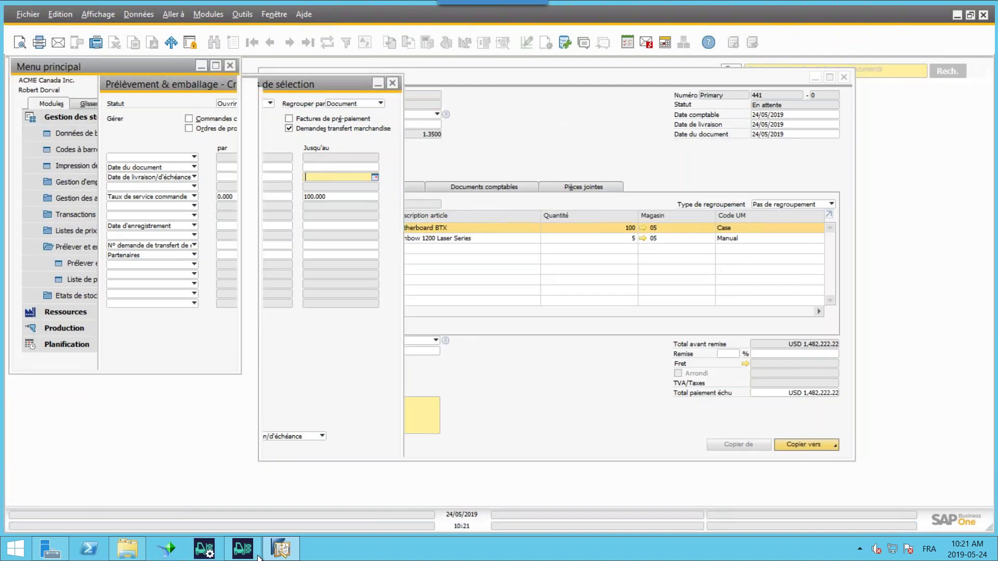
- Create delivery 397 from the picked list on the Produmex Scan handheld
{"action": "left_click", "coordinate": [242, 549]}
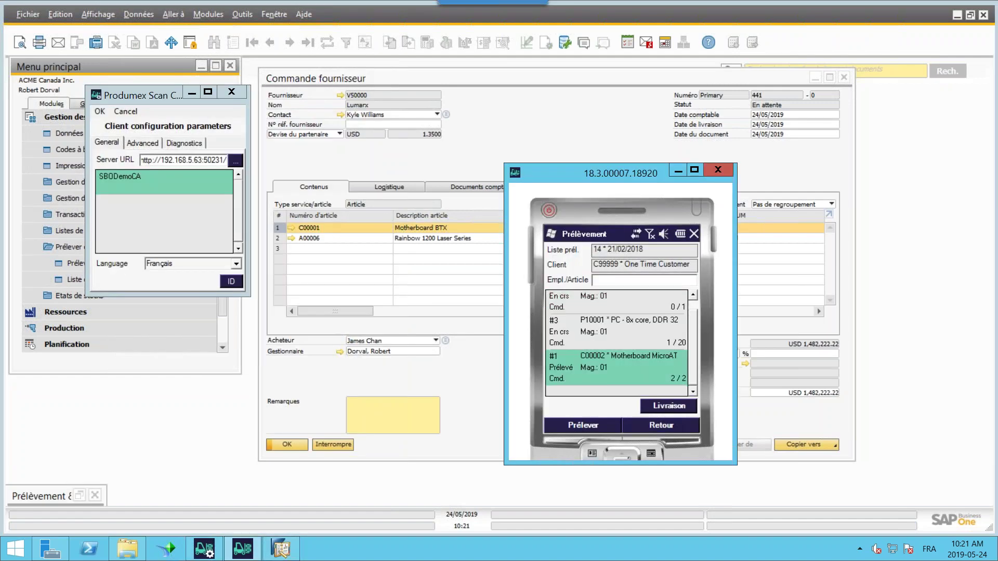
{"action": "left_click", "coordinate": [669, 405]}
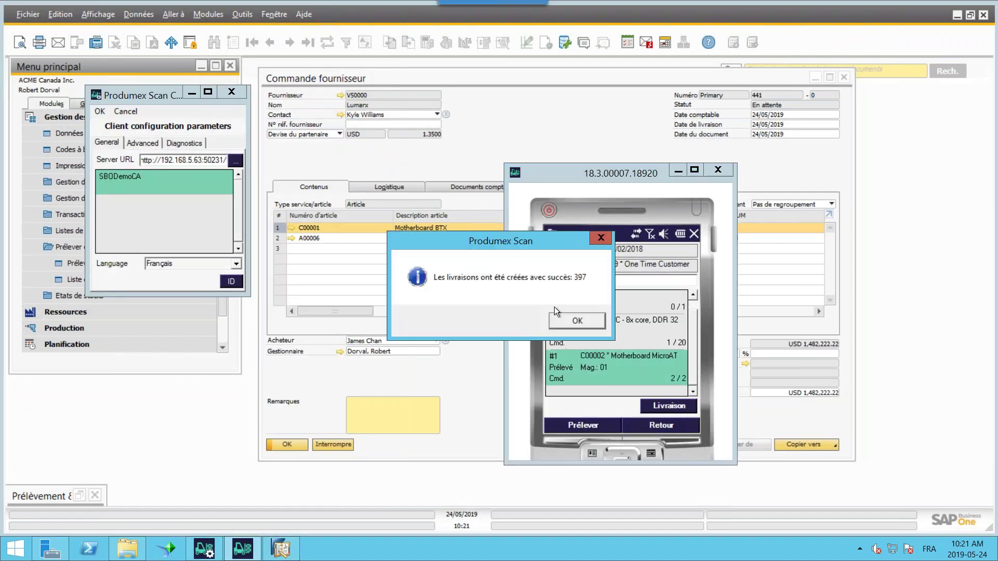
{"action": "left_click", "coordinate": [577, 321]}
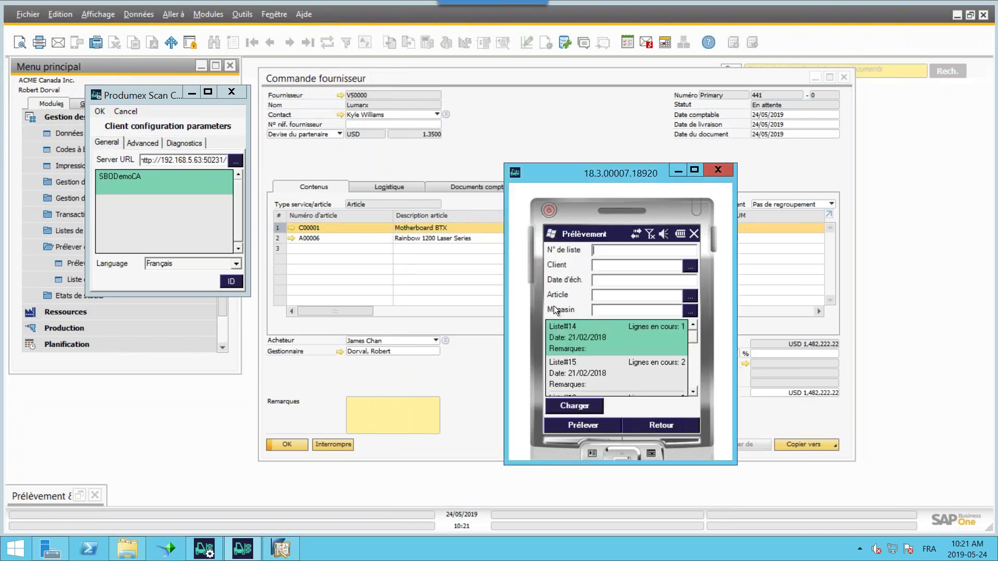
- Close the Produmex Scan configuration window and the handheld emulator
{"action": "left_click", "coordinate": [231, 93]}
{"action": "left_click", "coordinate": [232, 93]}
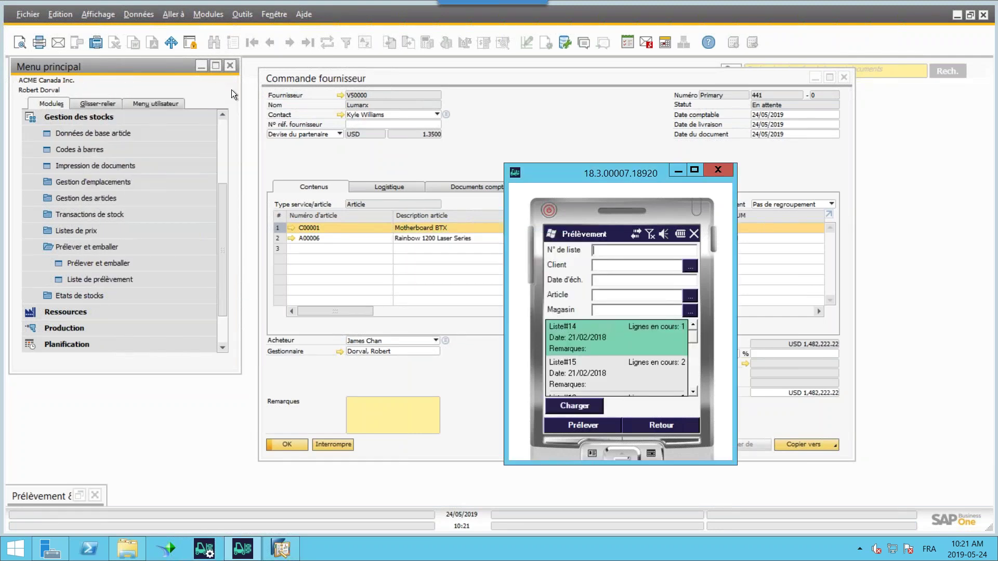
{"action": "left_click", "coordinate": [225, 131]}
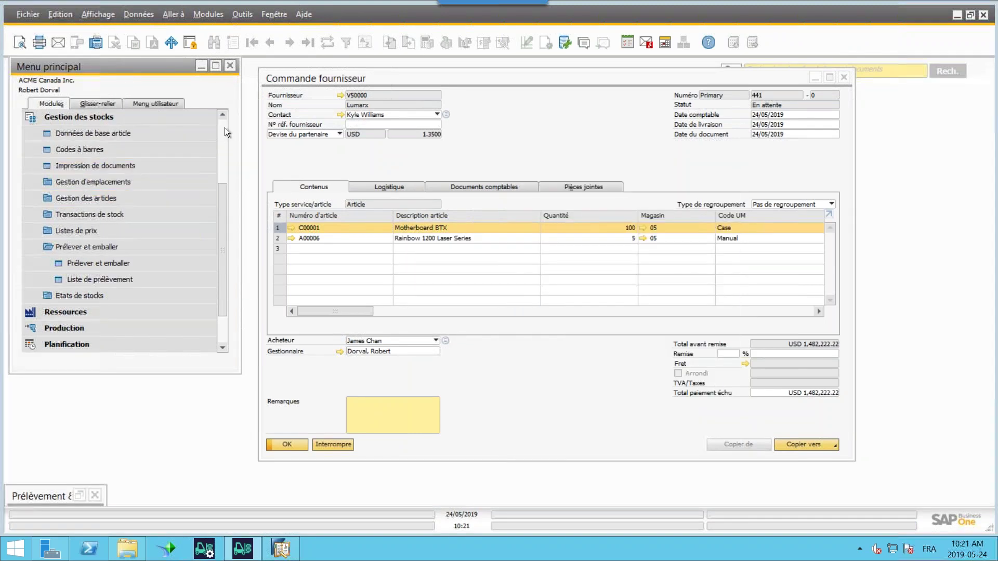
{"action": "scroll", "coordinate": [216, 132], "scroll_direction": "up", "scroll_amount": 3}
- Open customer delivery 397 from Ventes, maximize it to review 2 C00002 and 1 P10001, then minimize
{"action": "left_click", "coordinate": [105, 226]}
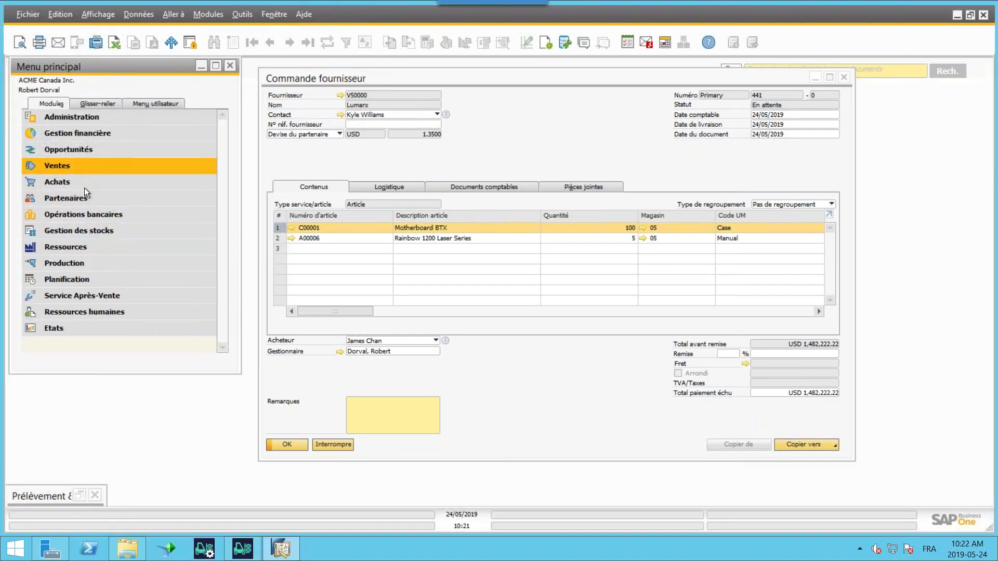
{"action": "left_click", "coordinate": [85, 165]}
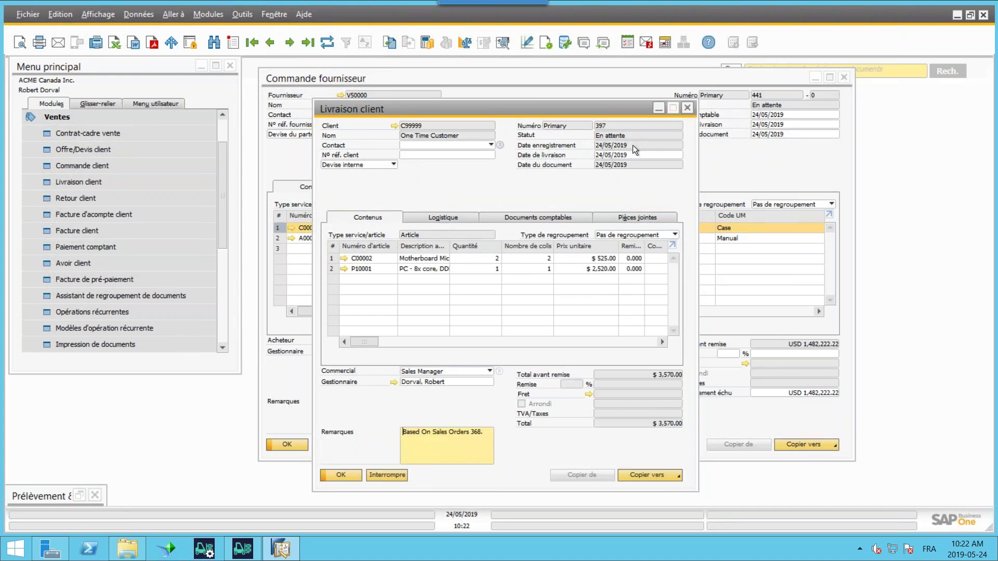
{"action": "left_click", "coordinate": [673, 107]}
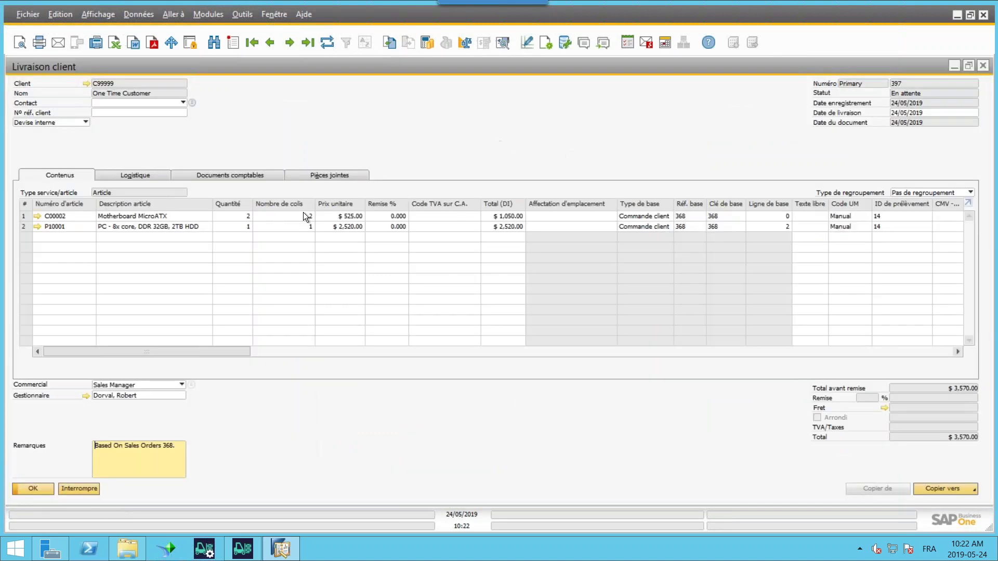
{"action": "left_click", "coordinate": [953, 66]}
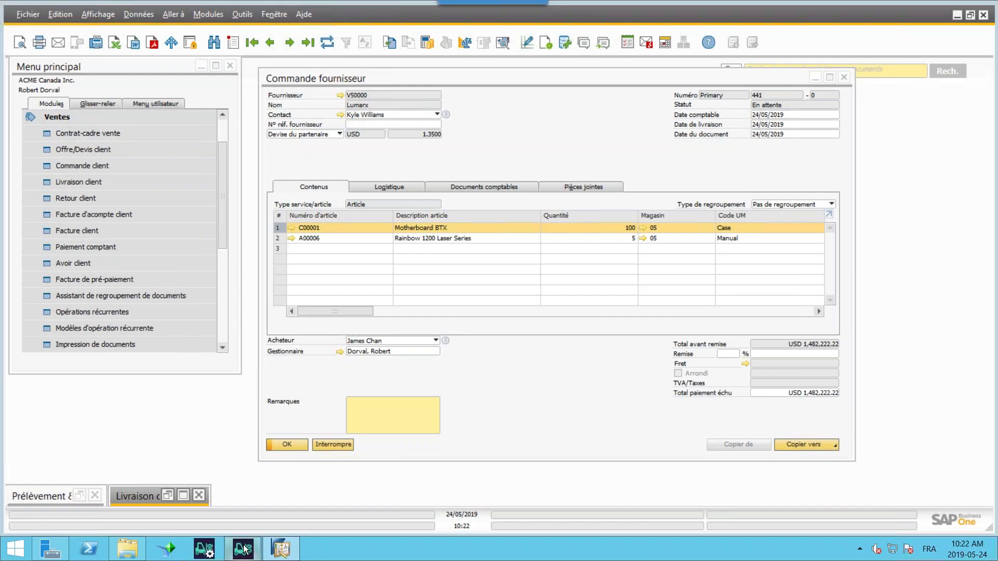
- Bring back the handheld and open the stock transfer screen from the main menu
{"action": "left_click", "coordinate": [243, 549]}
{"action": "left_click", "coordinate": [668, 429]}
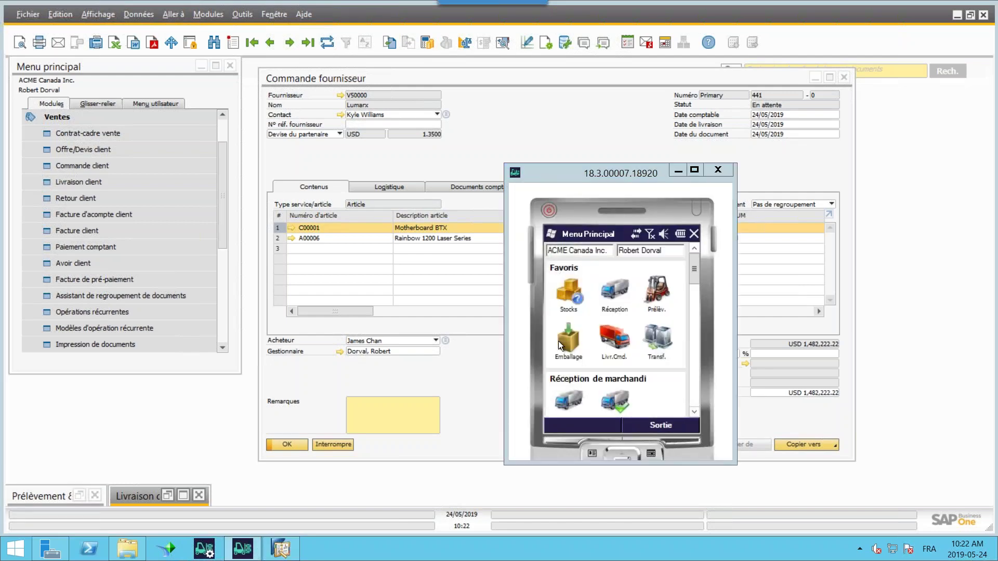
{"action": "left_click", "coordinate": [659, 336]}
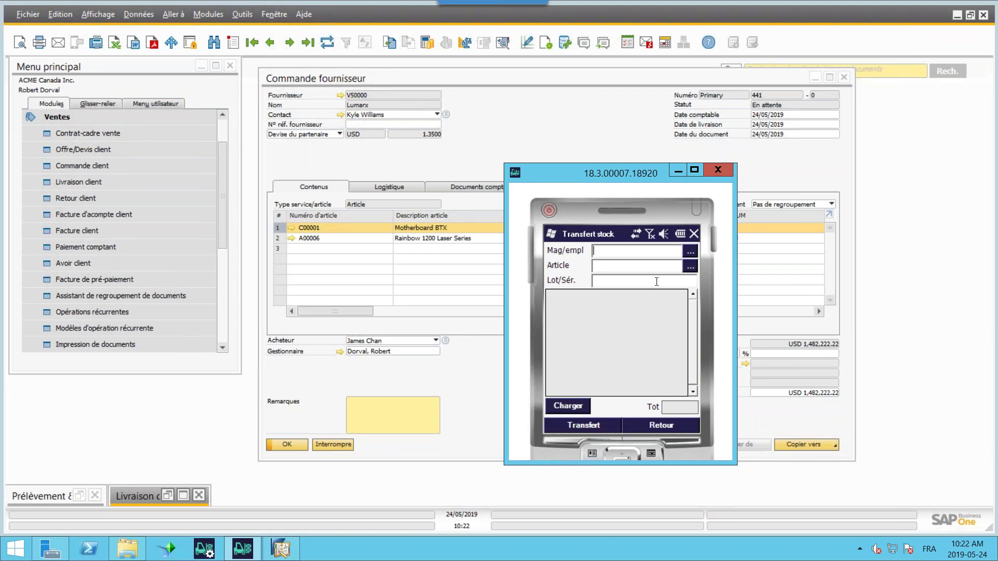
- Search for item A00006, choose it, and select bin 05-A1-S1-L3 holding 3 units for transfer
{"action": "left_click", "coordinate": [690, 266]}
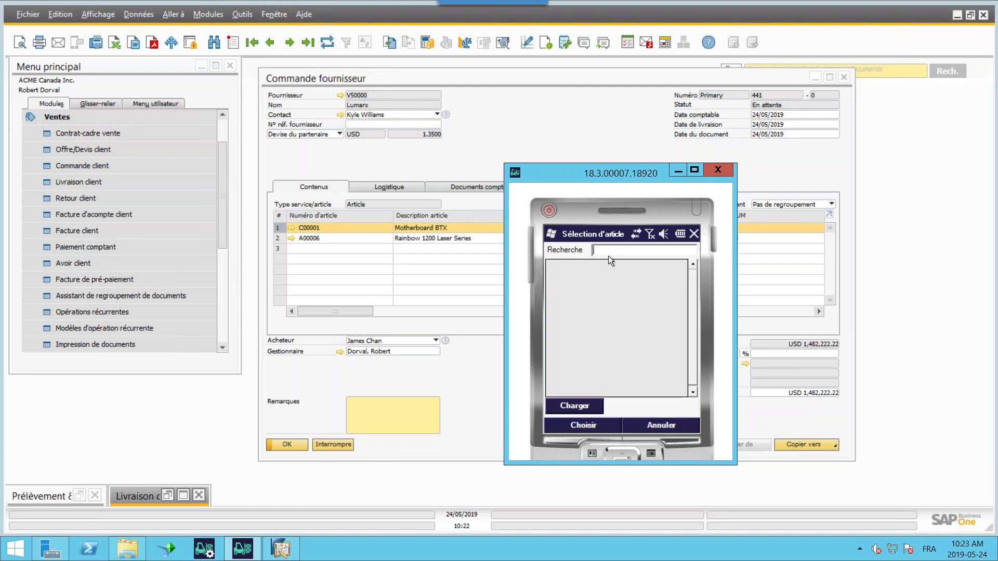
{"action": "type", "text": "a6"}
{"action": "left_click", "coordinate": [571, 406]}
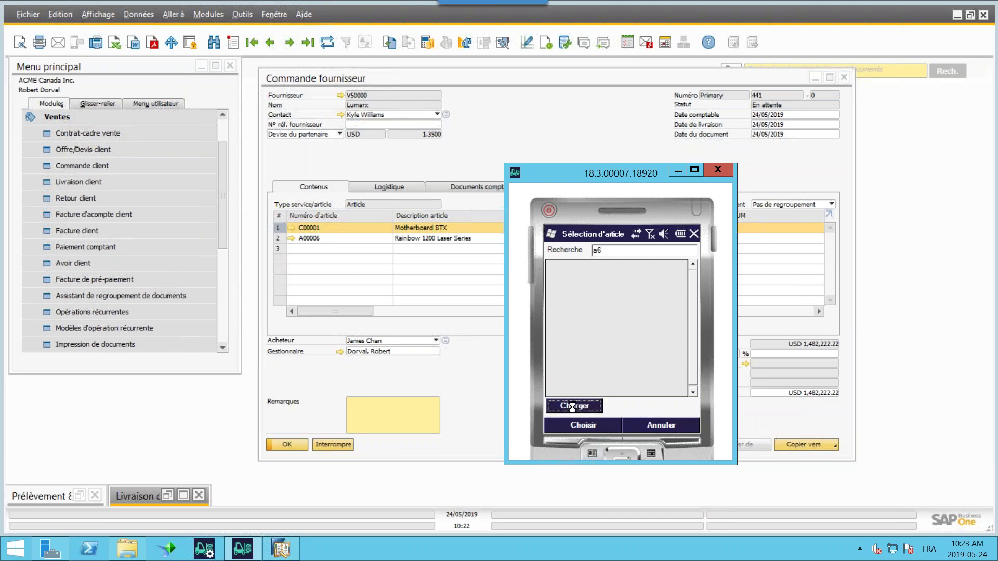
{"action": "key", "text": "Return"}
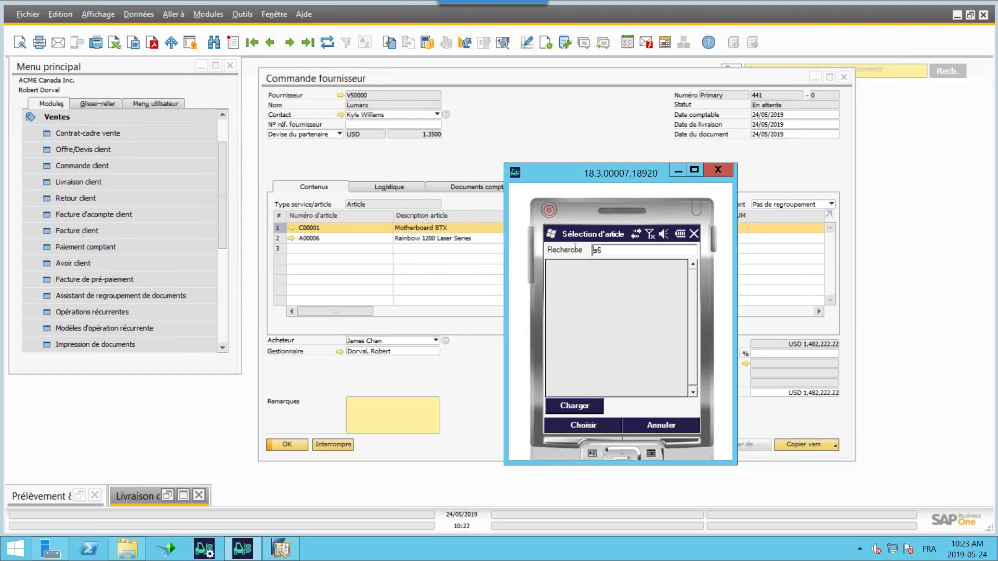
{"action": "double_click", "coordinate": [596, 250]}
{"action": "type", "text": "a00006"}
{"action": "left_click", "coordinate": [580, 407]}
{"action": "left_click", "coordinate": [576, 427]}
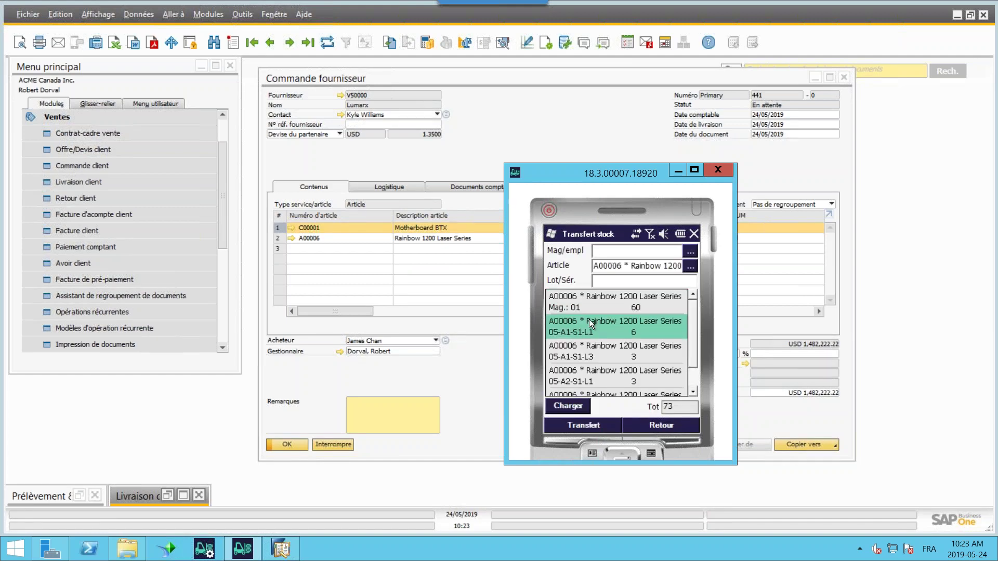
{"action": "left_click", "coordinate": [605, 356]}
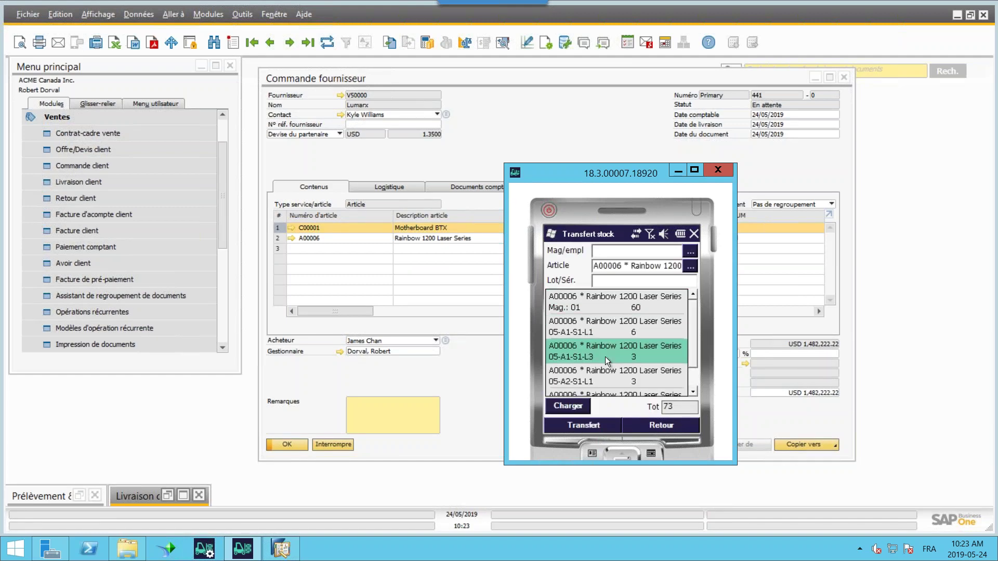
{"action": "left_click", "coordinate": [587, 428]}
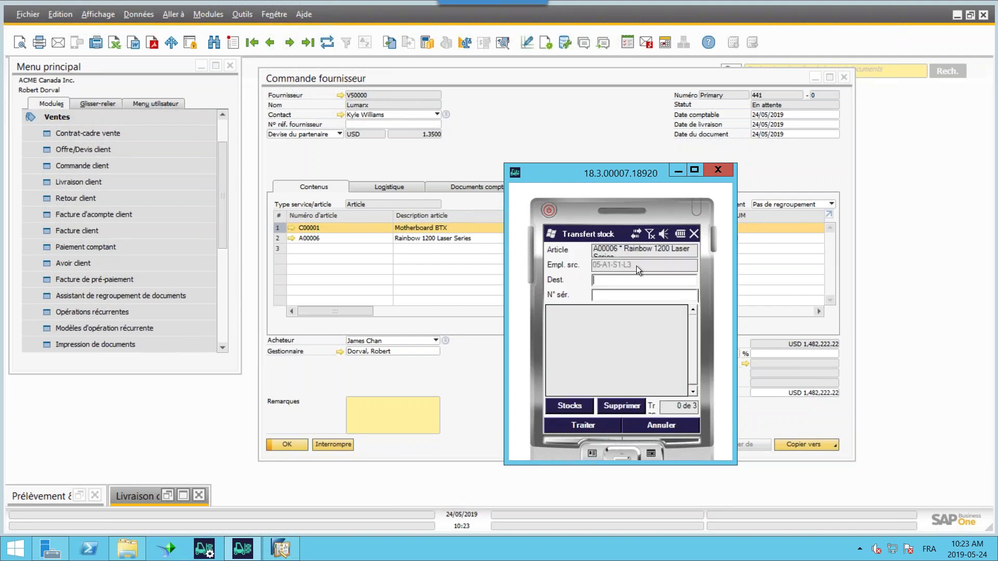
- Enter destination 111, then review bin 05-A1-S1-L3's lots A6-000284, A6-000291 and A6-000292
{"action": "type", "text": "111"}
{"action": "left_click", "coordinate": [572, 404]}
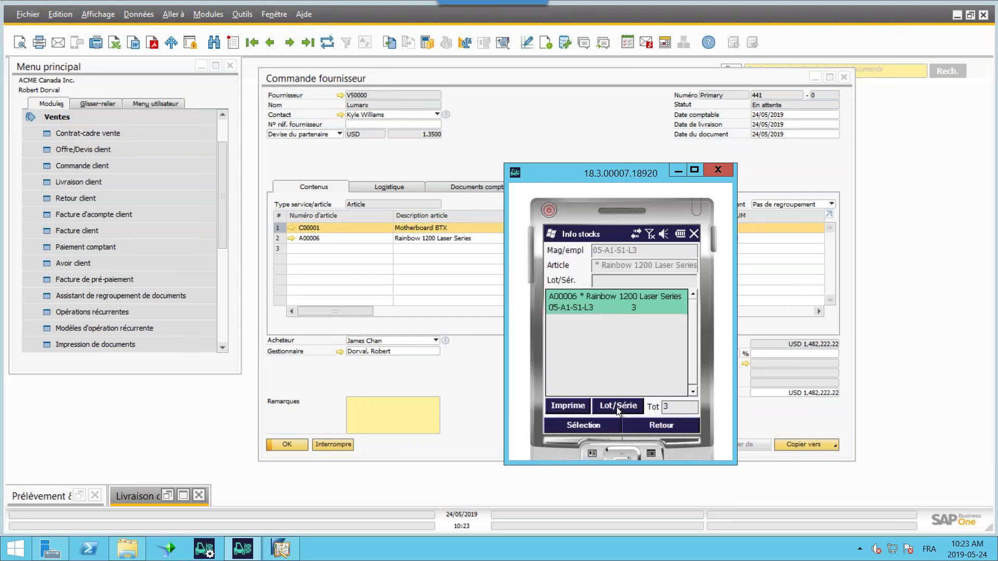
{"action": "left_click", "coordinate": [616, 405]}
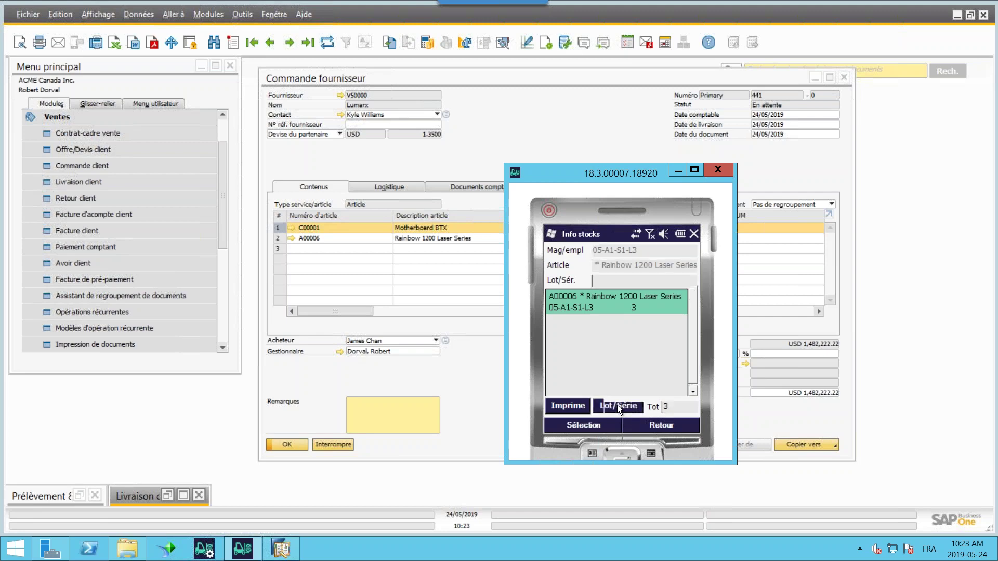
{"action": "left_click", "coordinate": [569, 312]}
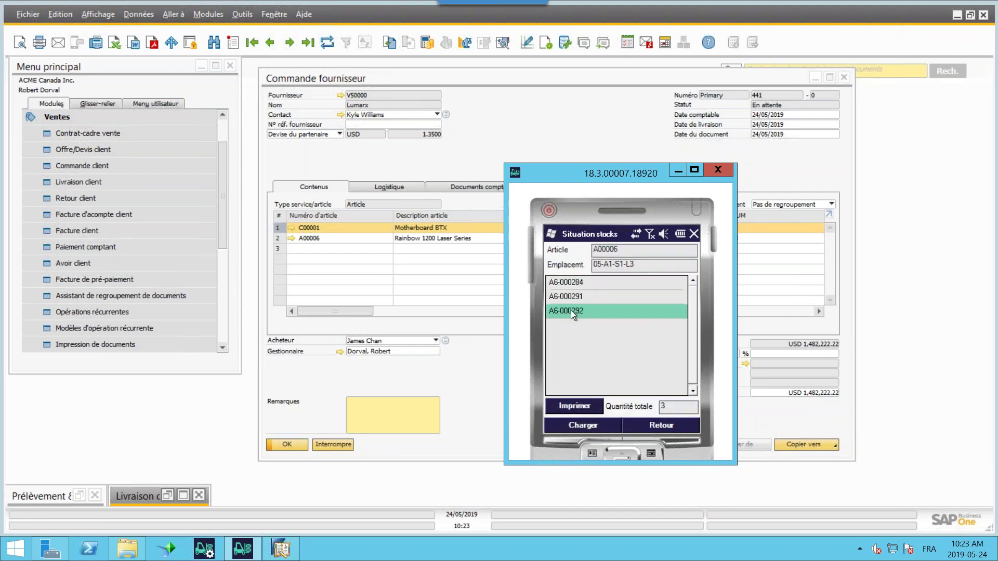
{"action": "left_click", "coordinate": [567, 300]}
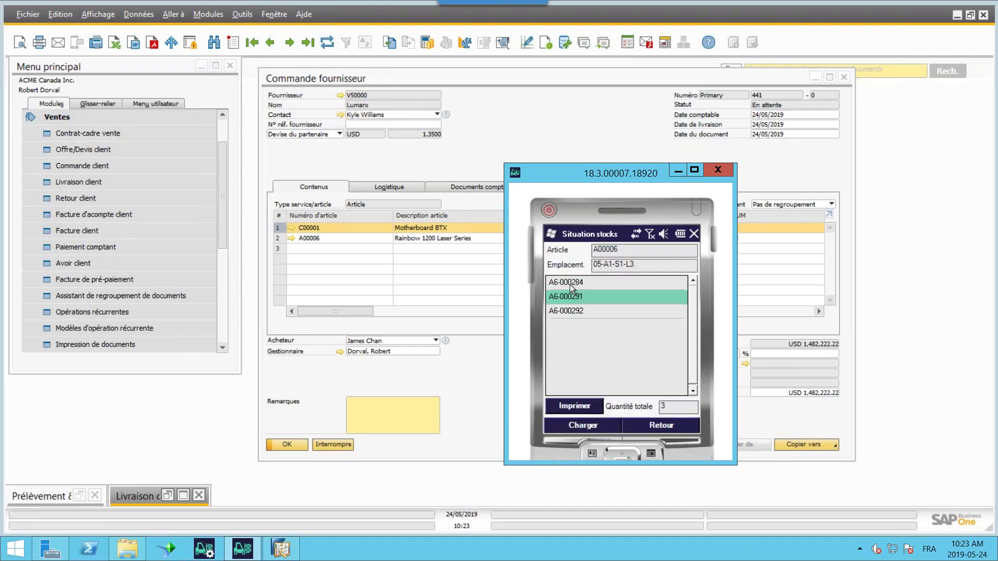
{"action": "left_click", "coordinate": [570, 286]}
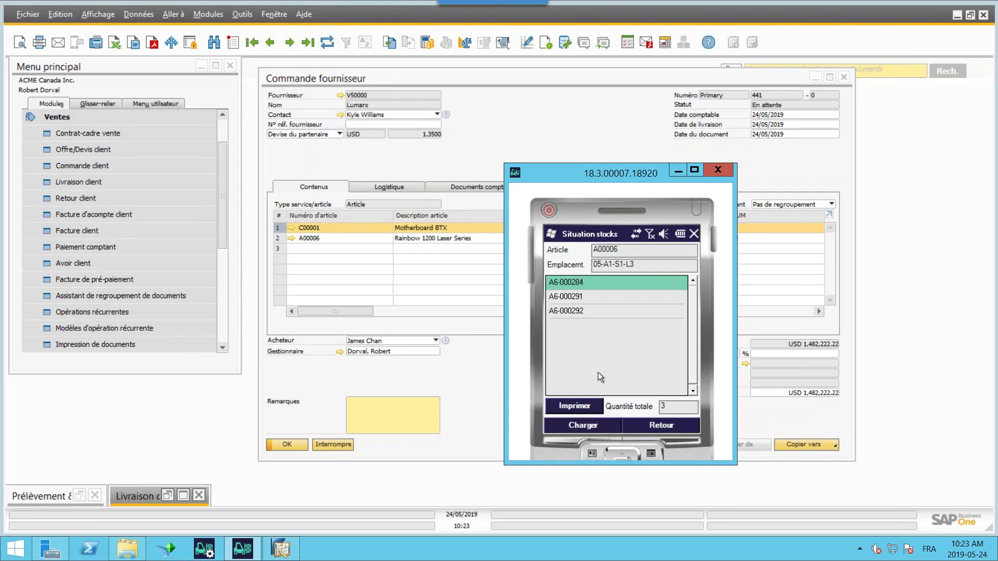
{"action": "left_click", "coordinate": [578, 429]}
{"action": "left_click", "coordinate": [566, 298]}
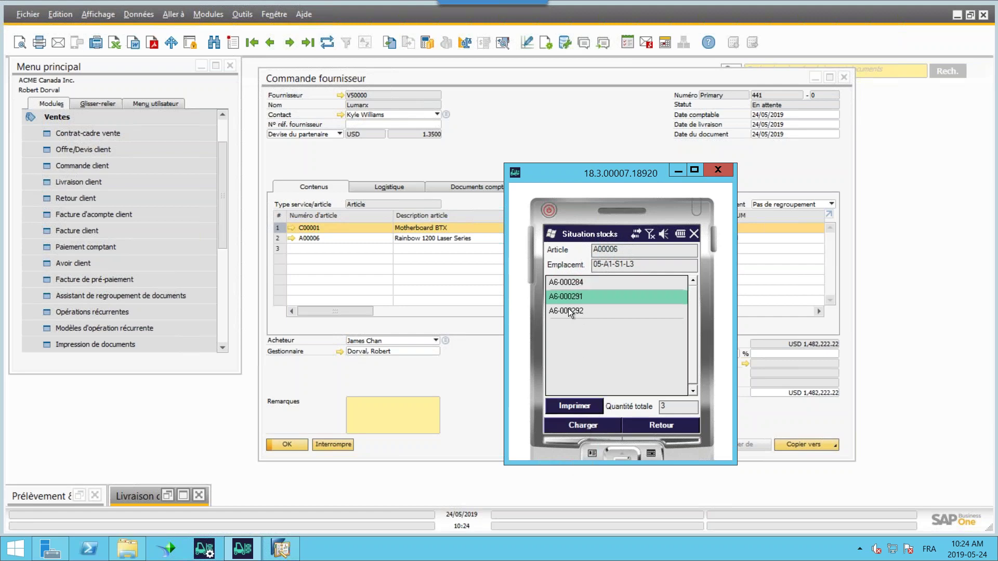
{"action": "left_click", "coordinate": [569, 309]}
{"action": "left_click", "coordinate": [586, 426]}
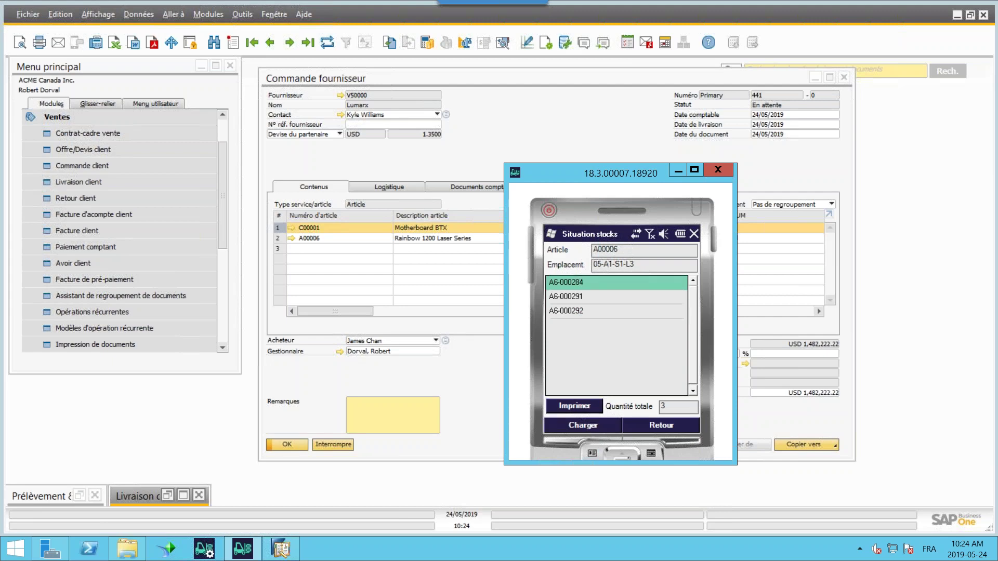
{"action": "left_click", "coordinate": [652, 425]}
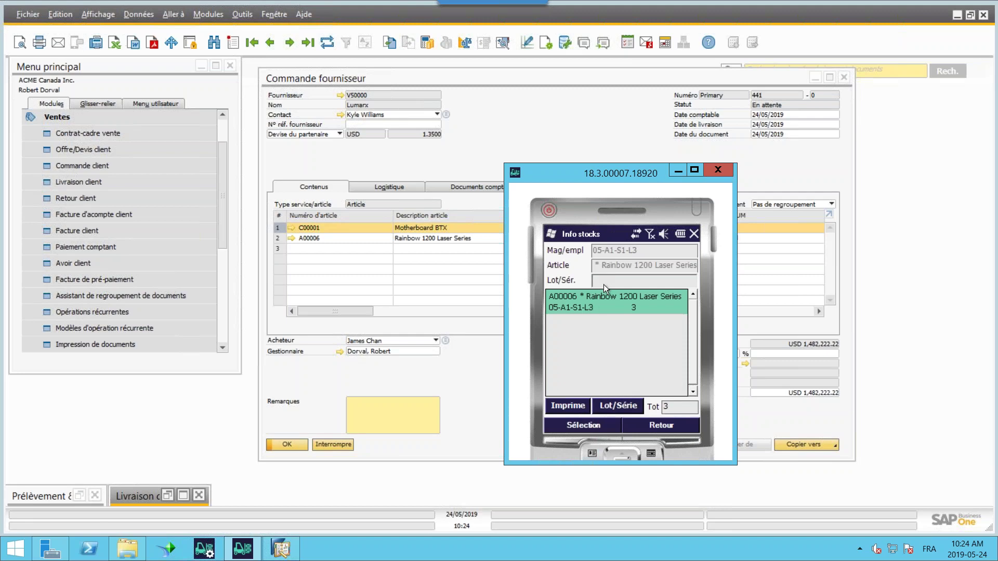
- Check the item's stock and serial numbers A6-000284, A6-000291 and A6-000292 from the transfer screen
{"action": "left_click", "coordinate": [654, 424]}
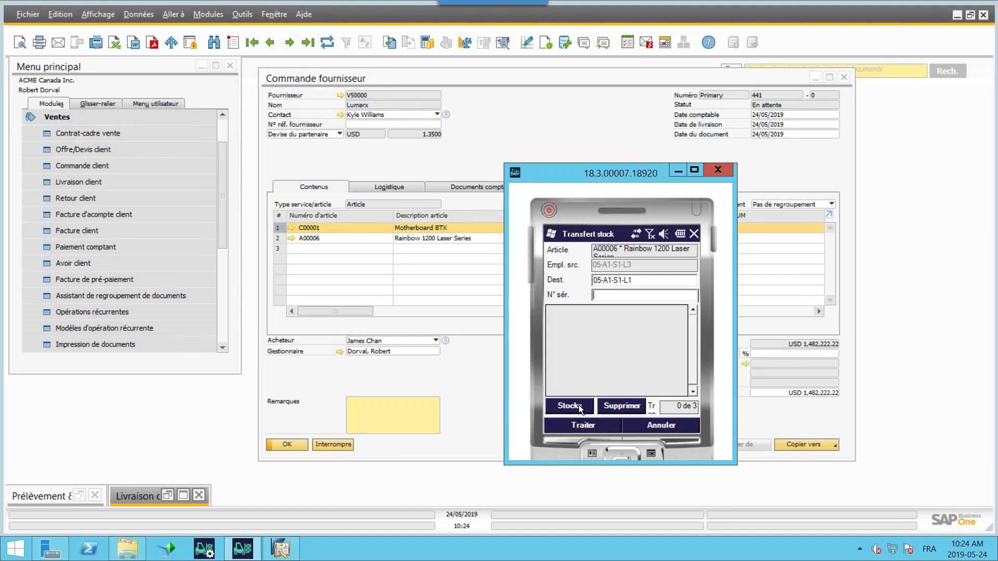
{"action": "left_click", "coordinate": [580, 408]}
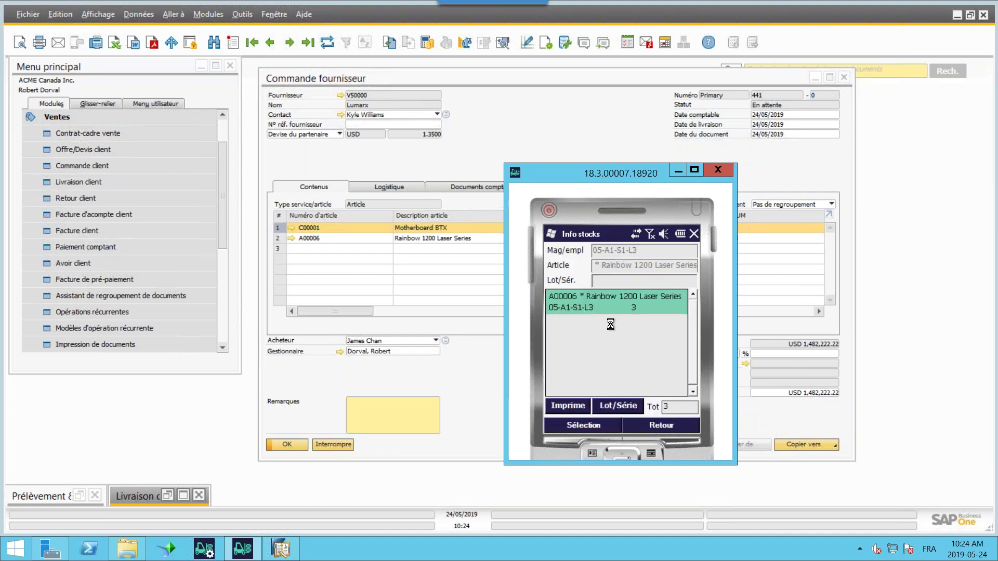
{"action": "left_click", "coordinate": [618, 407]}
{"action": "left_click", "coordinate": [554, 298]}
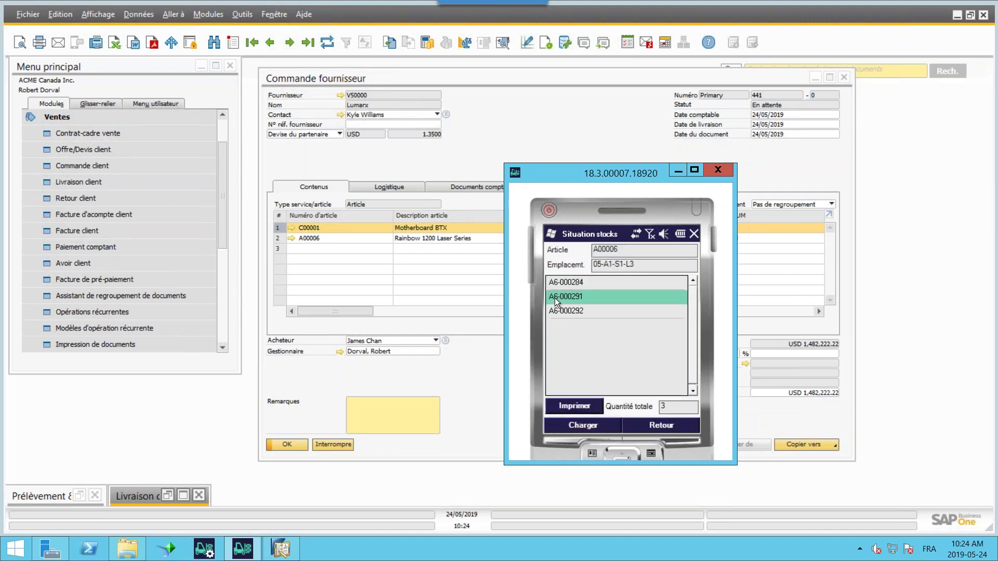
{"action": "left_click", "coordinate": [588, 426]}
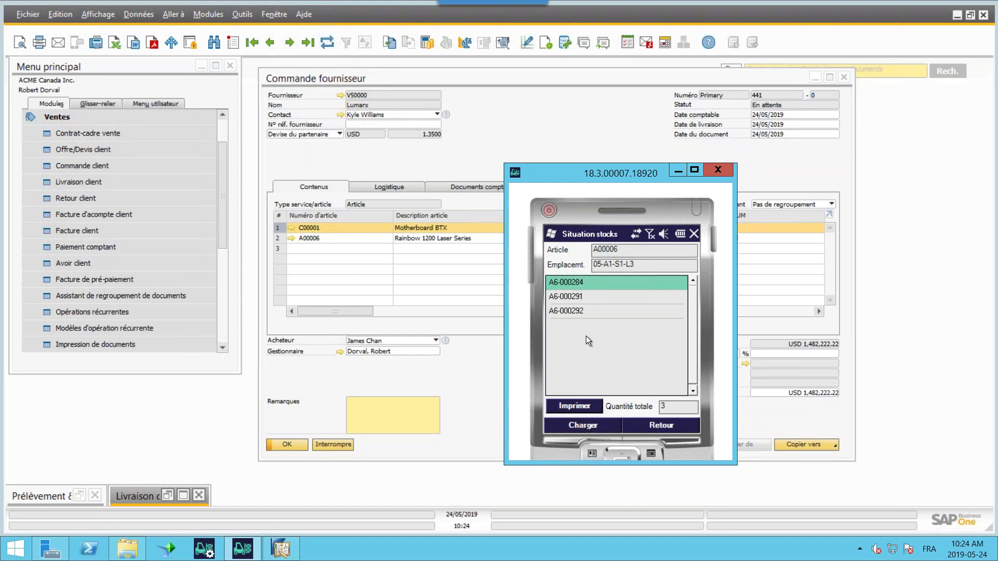
{"action": "left_click", "coordinate": [613, 425]}
{"action": "left_click", "coordinate": [589, 426]}
{"action": "left_click", "coordinate": [666, 427]}
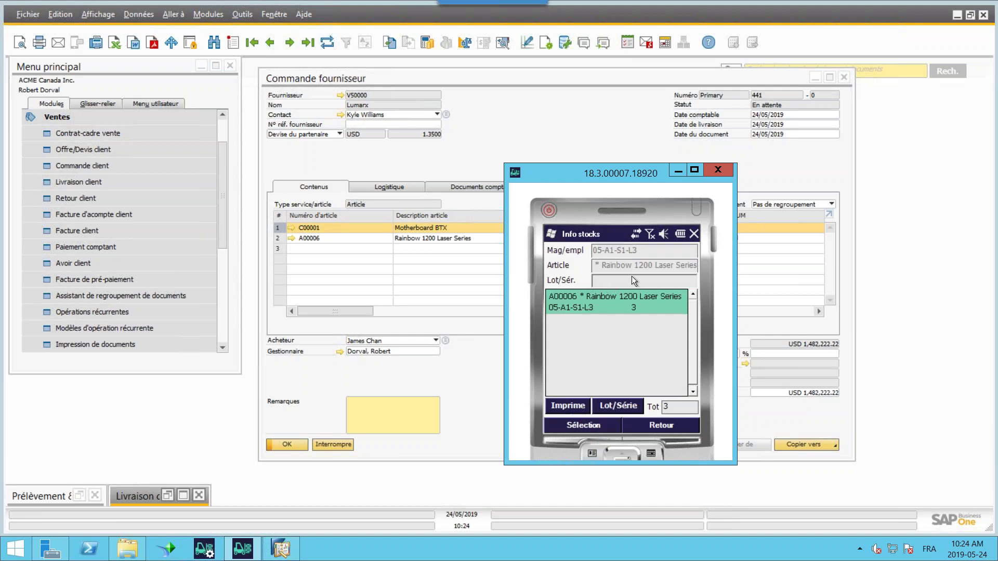
{"action": "left_click", "coordinate": [675, 426]}
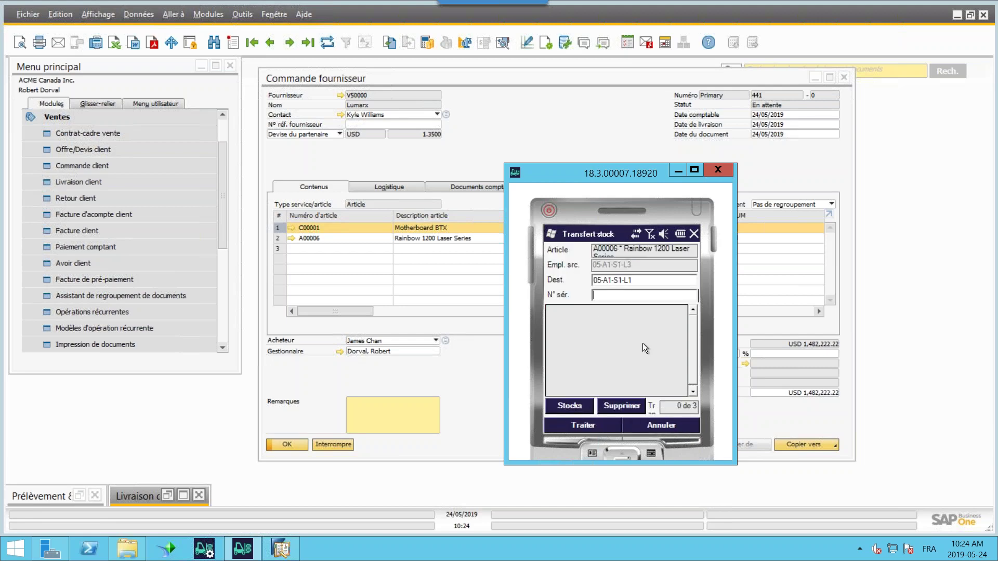
- Attempt processing and line removal with no serial entered, dismiss the warnings, and recheck serials
{"action": "left_click", "coordinate": [593, 425]}
{"action": "left_click", "coordinate": [554, 319]}
{"action": "left_click", "coordinate": [618, 408]}
{"action": "left_click", "coordinate": [556, 315]}
{"action": "left_click", "coordinate": [577, 408]}
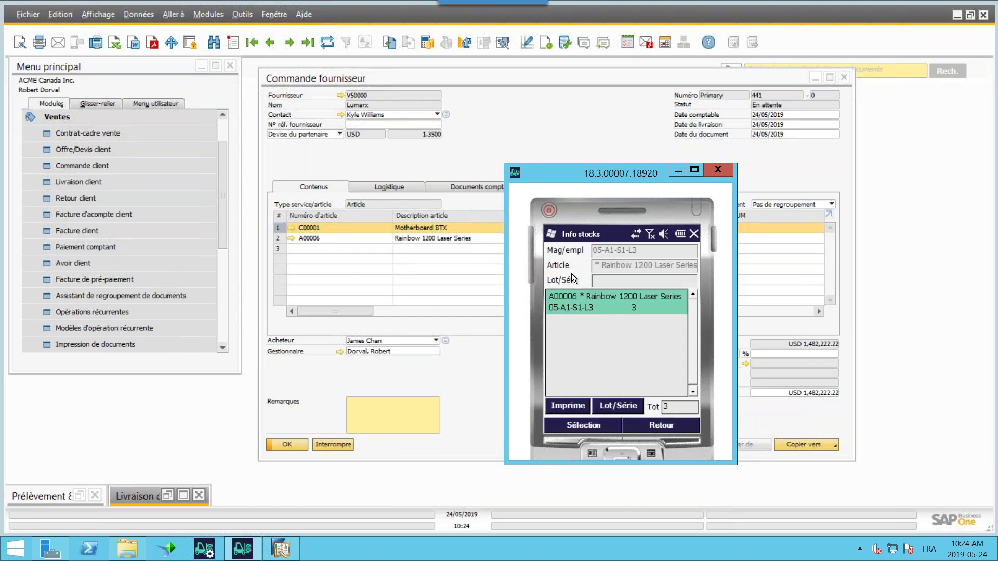
{"action": "left_click", "coordinate": [618, 405]}
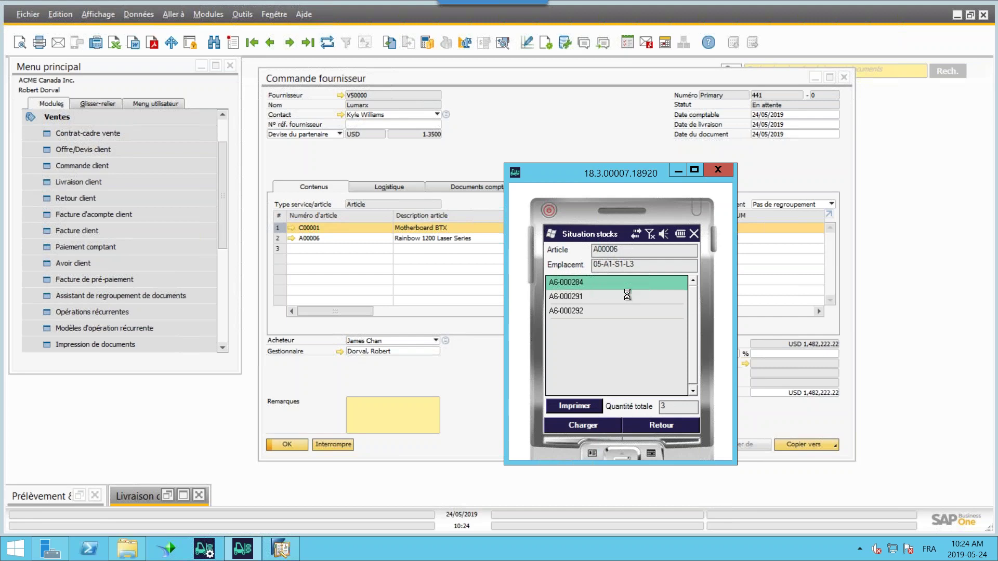
{"action": "left_click", "coordinate": [658, 426]}
{"action": "left_click", "coordinate": [658, 426]}
- Enter serial a6-000284 and process the transfer to 05-A1-S1-L1, creating stock transfer 26
{"action": "type", "text": "a6-0"}
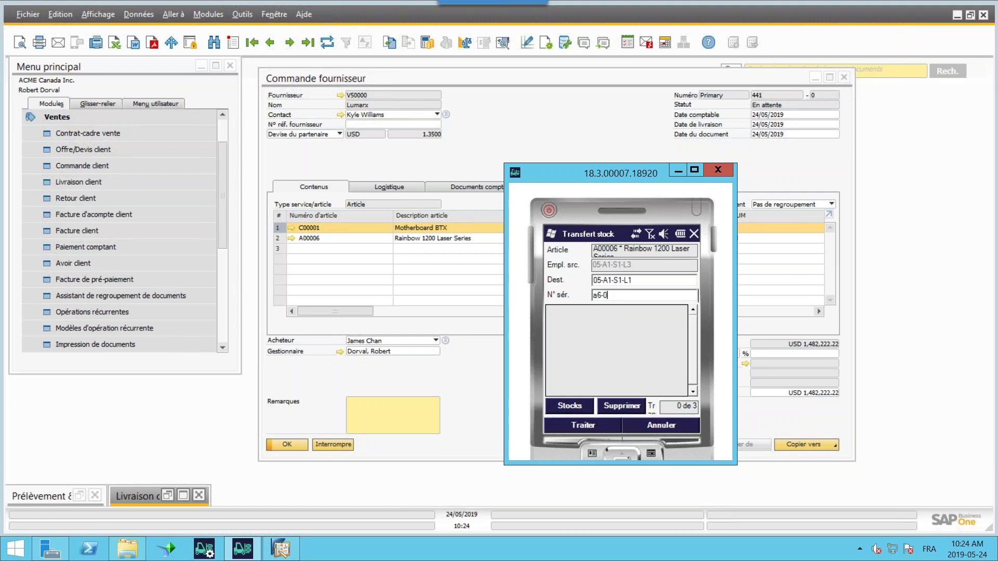
{"action": "type", "text": "00284"}
{"action": "key", "text": "Return"}
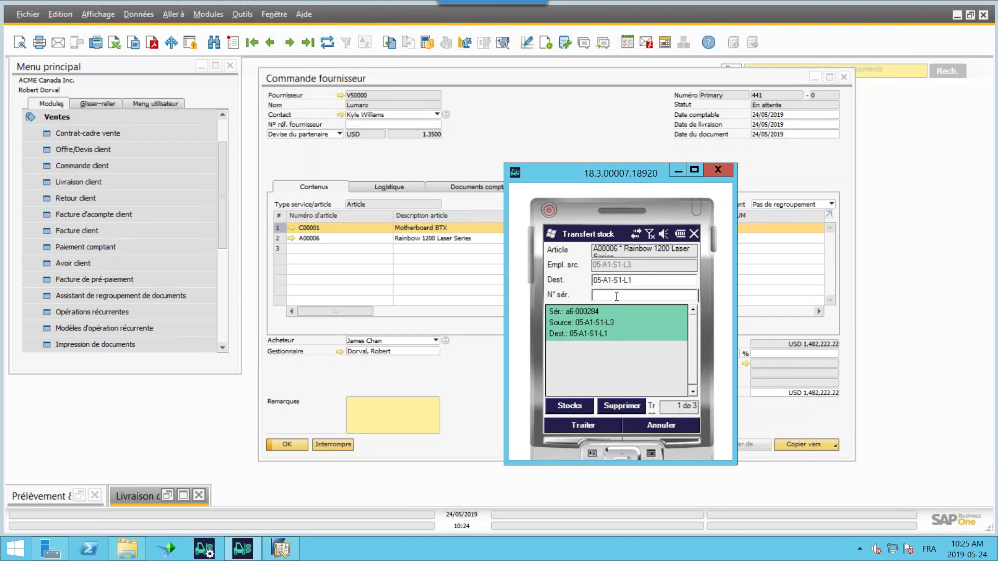
{"action": "left_click", "coordinate": [583, 425]}
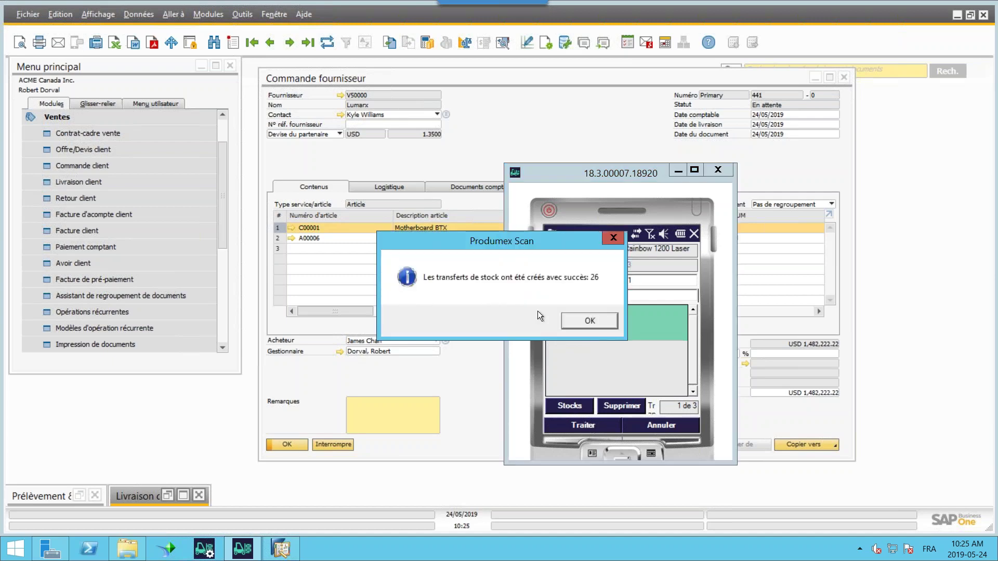
{"action": "left_click", "coordinate": [580, 321]}
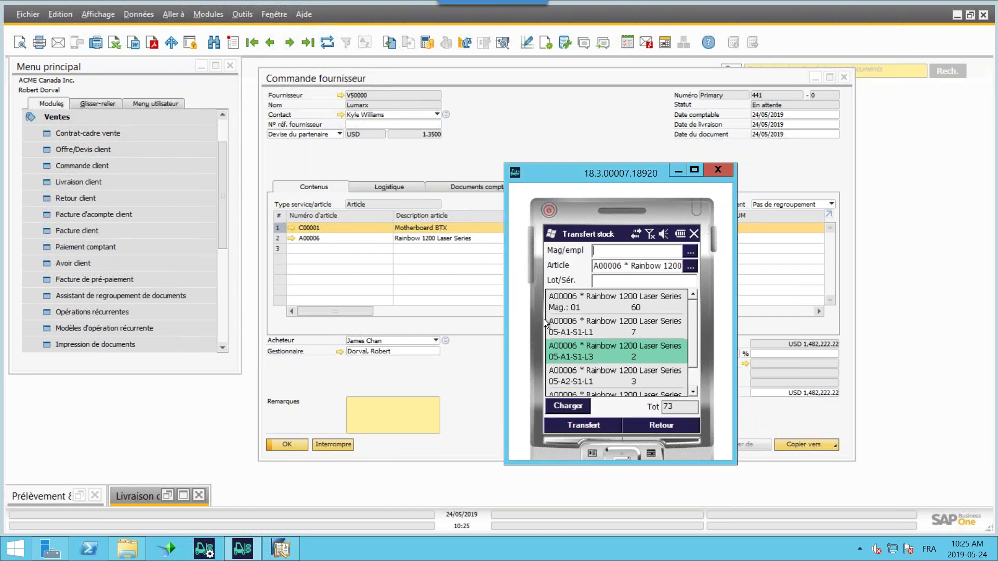
- Restart the Produmex Scan emulator, log back in, dismiss the Bonjour greeting and scroll the Menu Principal
{"action": "left_click", "coordinate": [718, 170]}
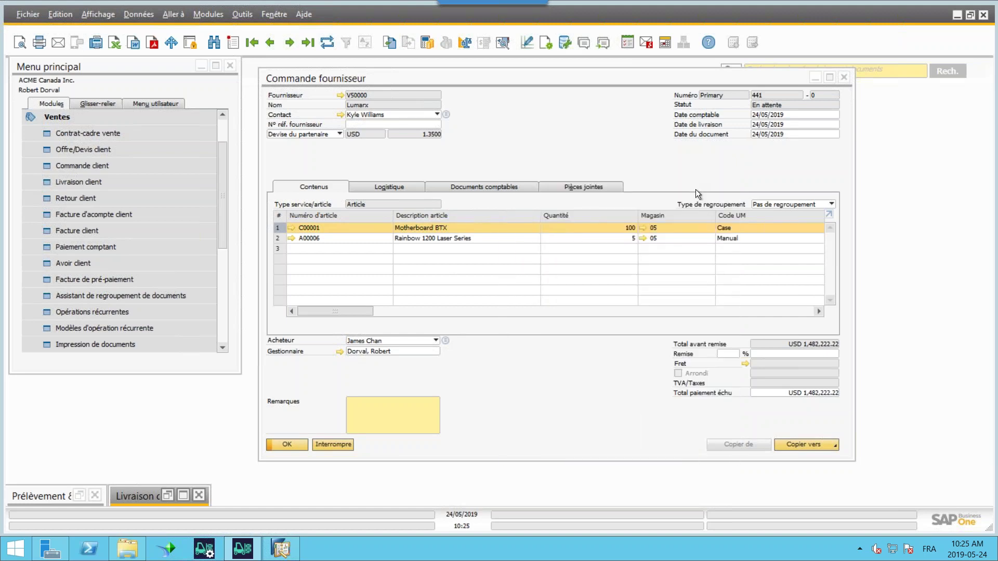
{"action": "left_click", "coordinate": [242, 551]}
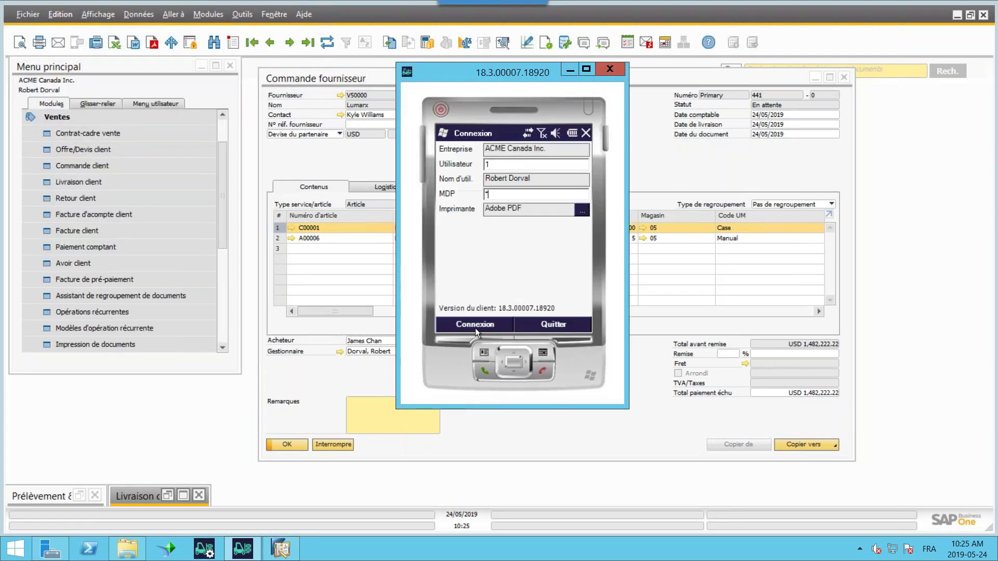
{"action": "key", "text": "Return"}
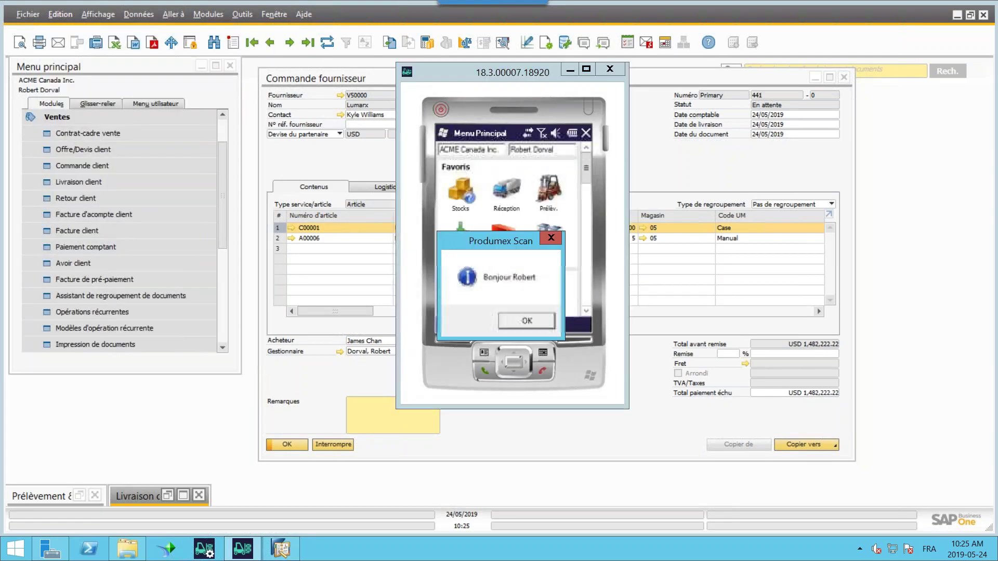
{"action": "left_click", "coordinate": [519, 317]}
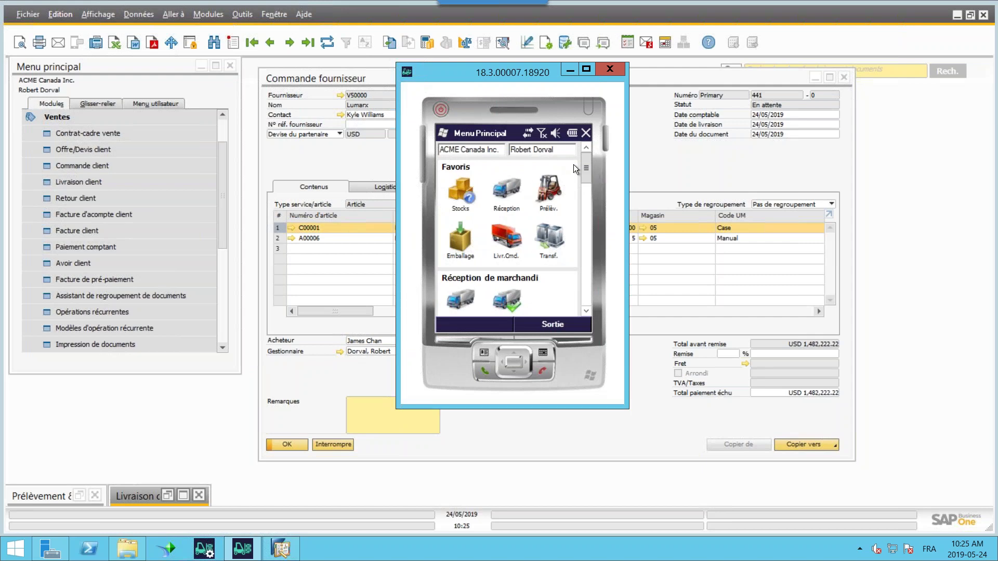
{"action": "scroll", "coordinate": [585, 173], "scroll_direction": "down", "scroll_amount": 1}
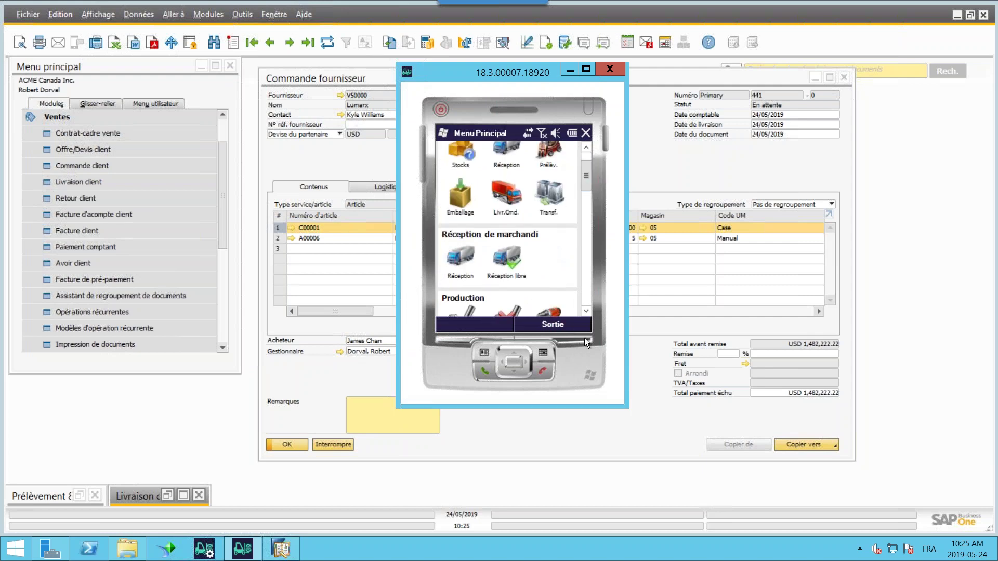
{"action": "left_click", "coordinate": [586, 311]}
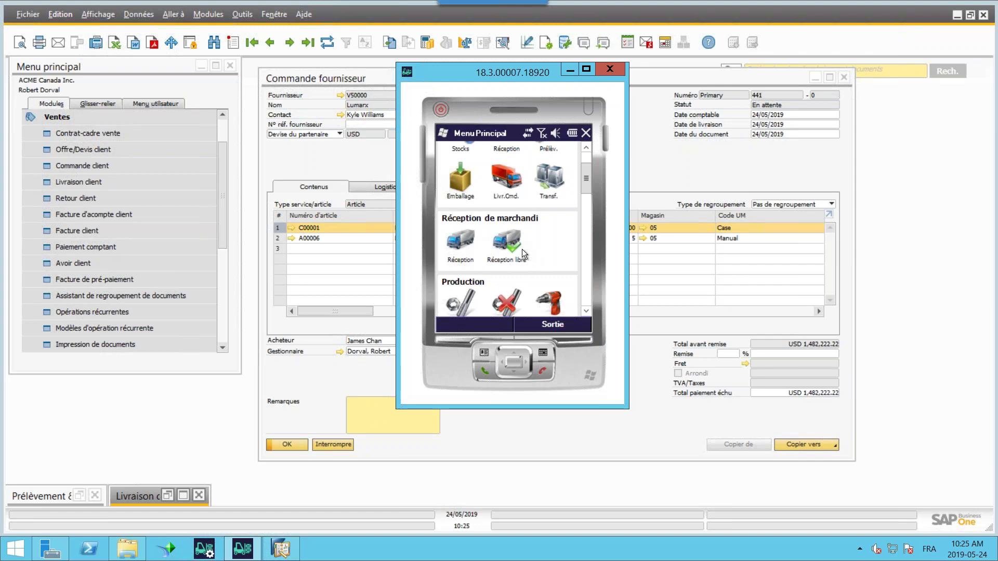
- Scroll the Menu Principal to the Production functions (Sort.Prod, Ret.Prod, Entr.Prod, Co-prd) above Livraisons
{"action": "left_click", "coordinate": [585, 311]}
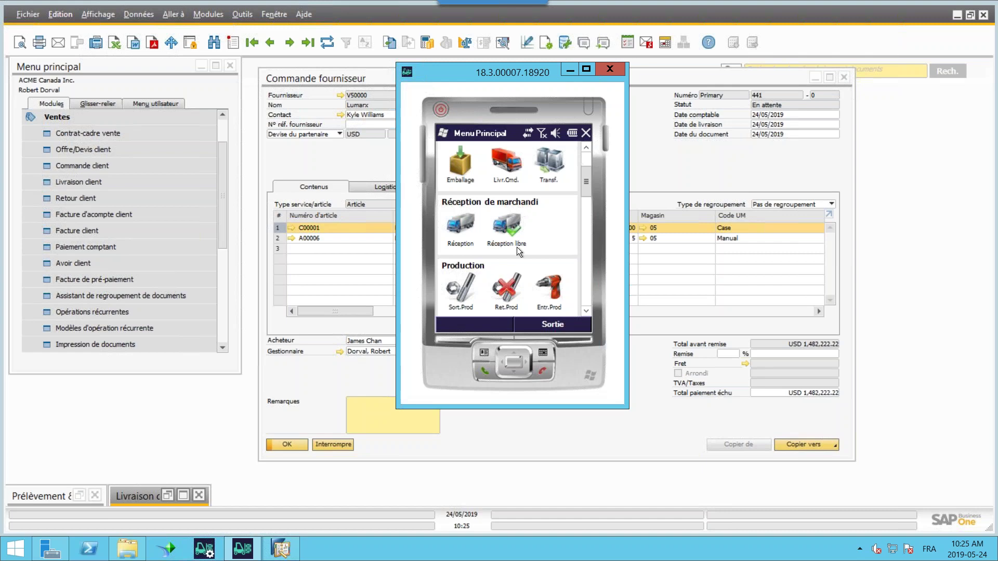
{"action": "mouse_move", "coordinate": [585, 185]}
{"action": "left_mouse_down"}
{"action": "mouse_move", "coordinate": [585, 203]}
{"action": "mouse_move", "coordinate": [585, 194]}
{"action": "left_mouse_up"}
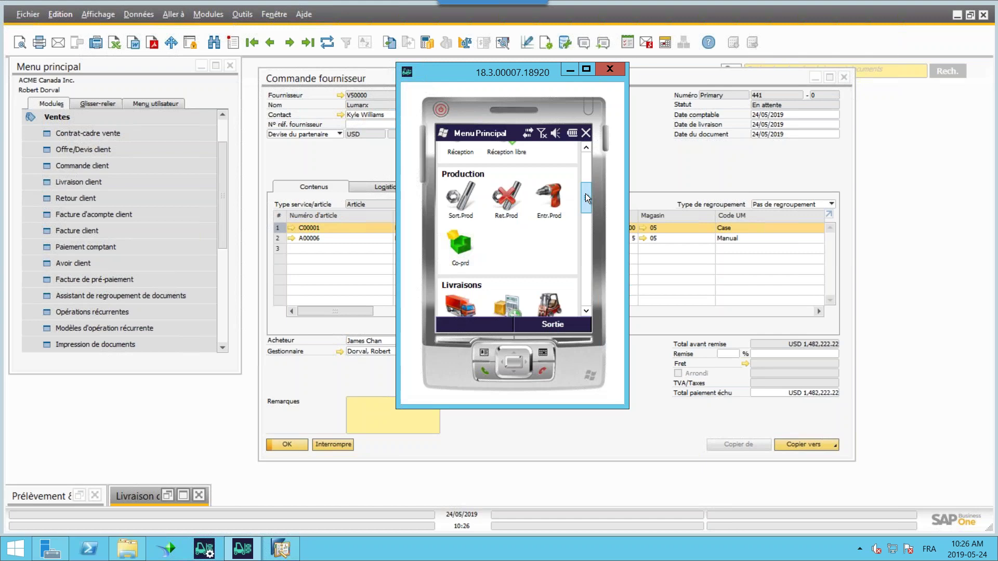
{"action": "left_click_drag", "start_coordinate": [586, 194], "coordinate": [586, 199]}
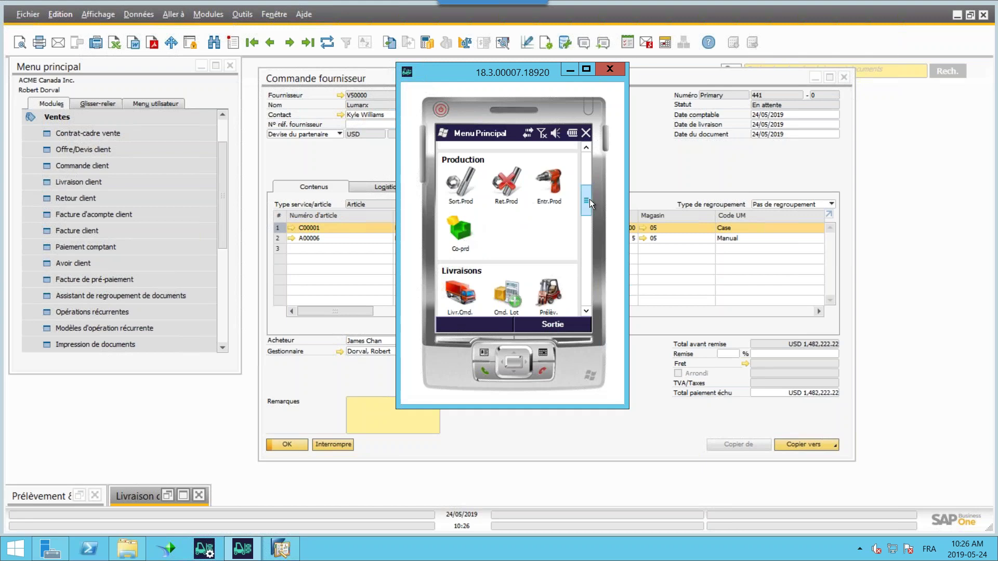
- Scroll the handheld menu through Livraisons, Transferts stock and Recommandations toward Transactions d'inventaire
{"action": "left_click_drag", "start_coordinate": [587, 198], "coordinate": [585, 223]}
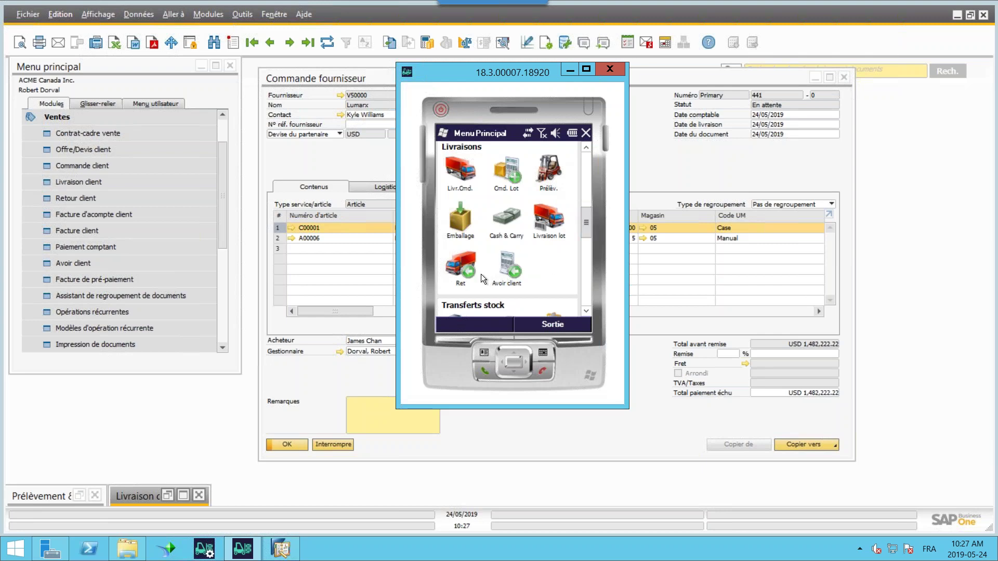
{"action": "left_click_drag", "start_coordinate": [586, 215], "coordinate": [583, 235]}
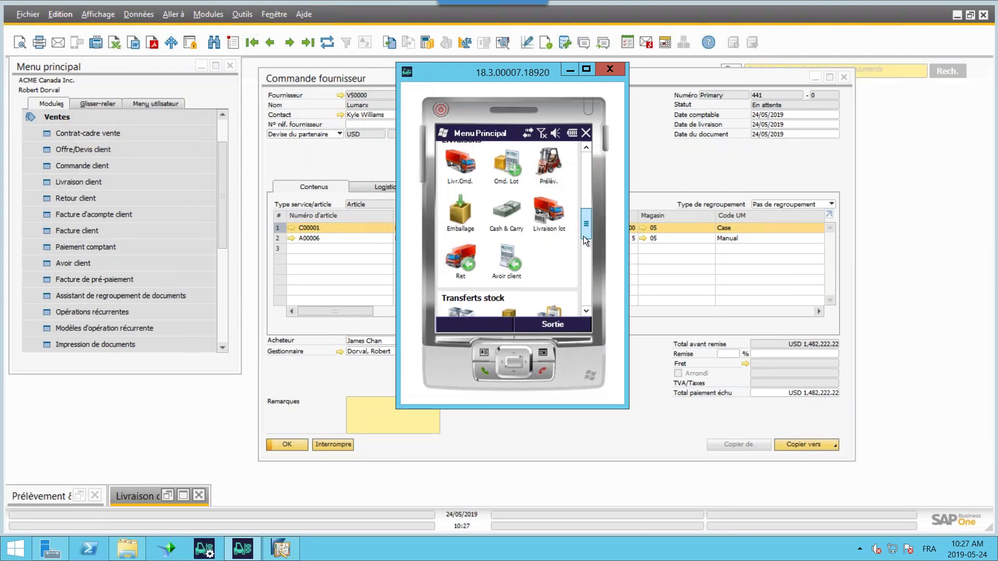
{"action": "left_click", "coordinate": [586, 147]}
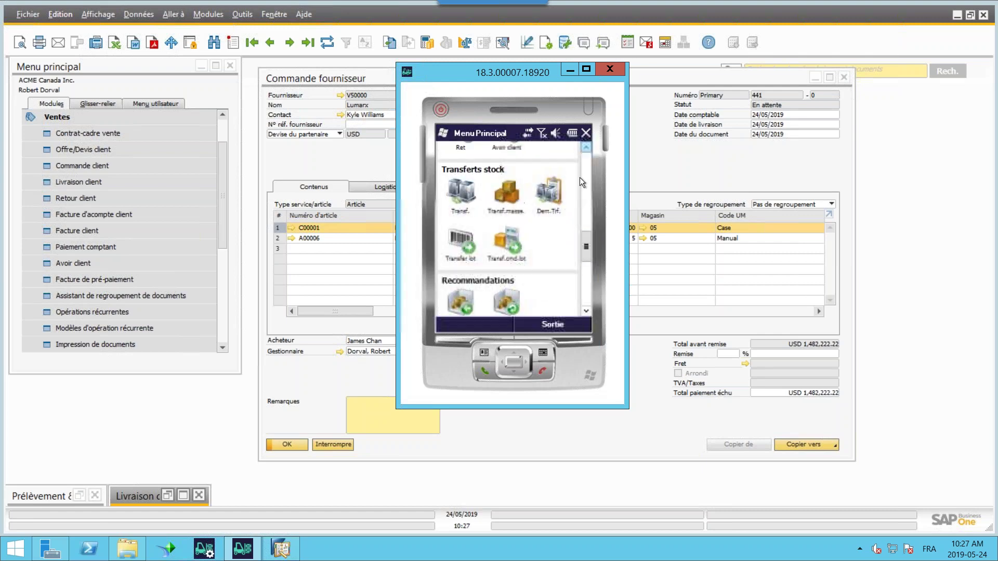
{"action": "left_click", "coordinate": [587, 149]}
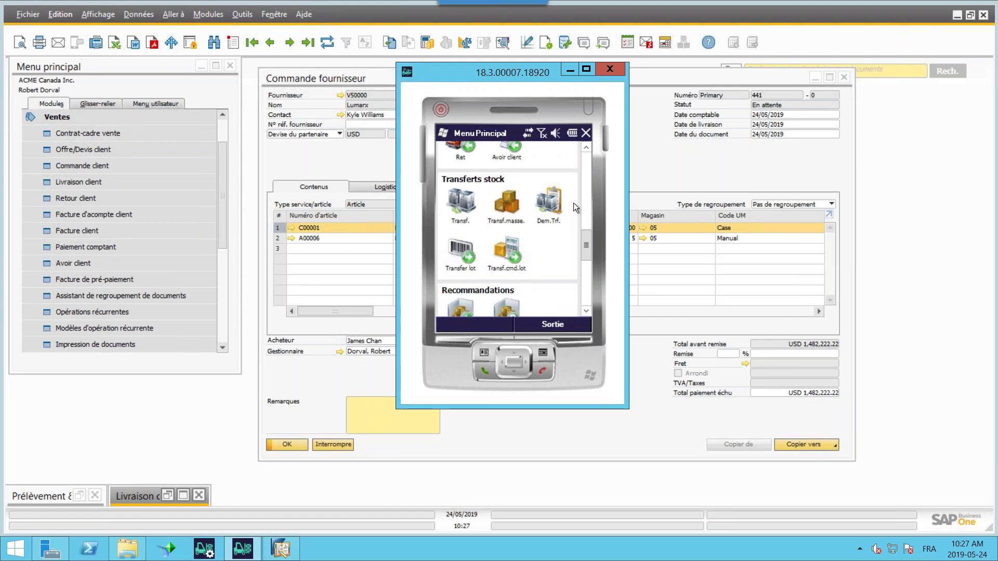
{"action": "left_click_drag", "start_coordinate": [588, 242], "coordinate": [434, 207]}
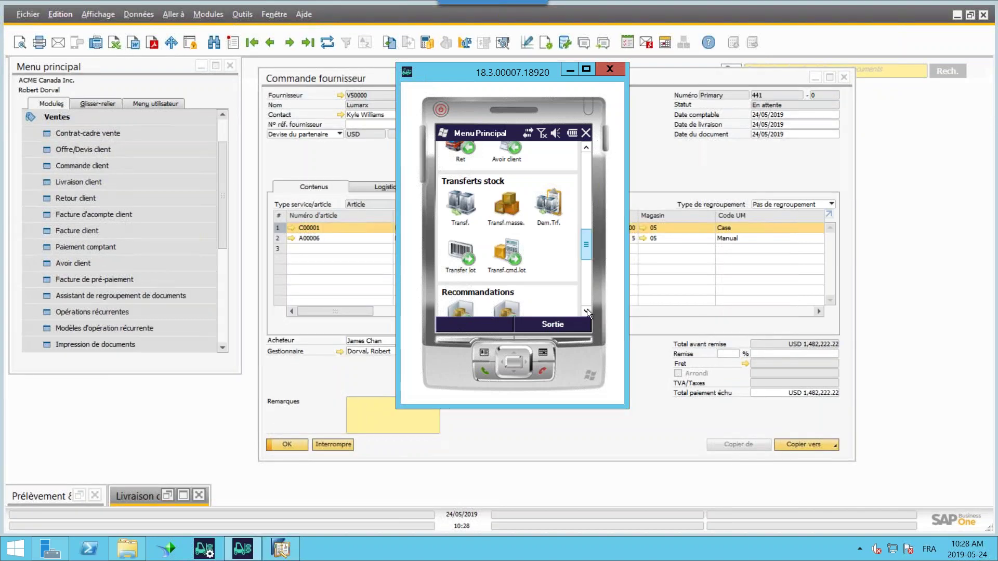
{"action": "scroll", "coordinate": [587, 308], "scroll_direction": "down", "scroll_amount": 3}
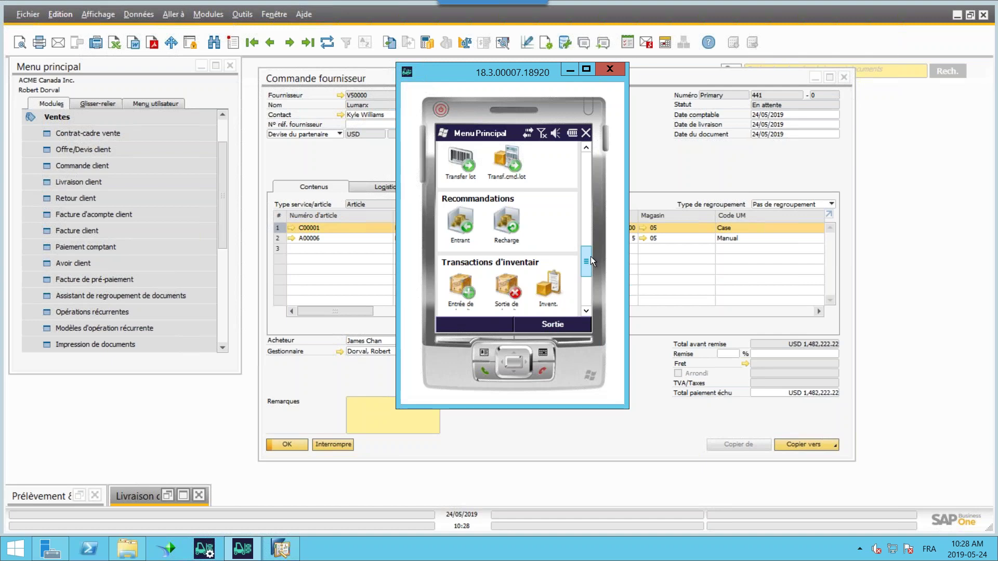
- Scroll down to the Autres functions (Stocks, Etiqu., Attr.empl., Bloc.empl.), then back up to Favoris
{"action": "left_click_drag", "start_coordinate": [585, 251], "coordinate": [585, 267]}
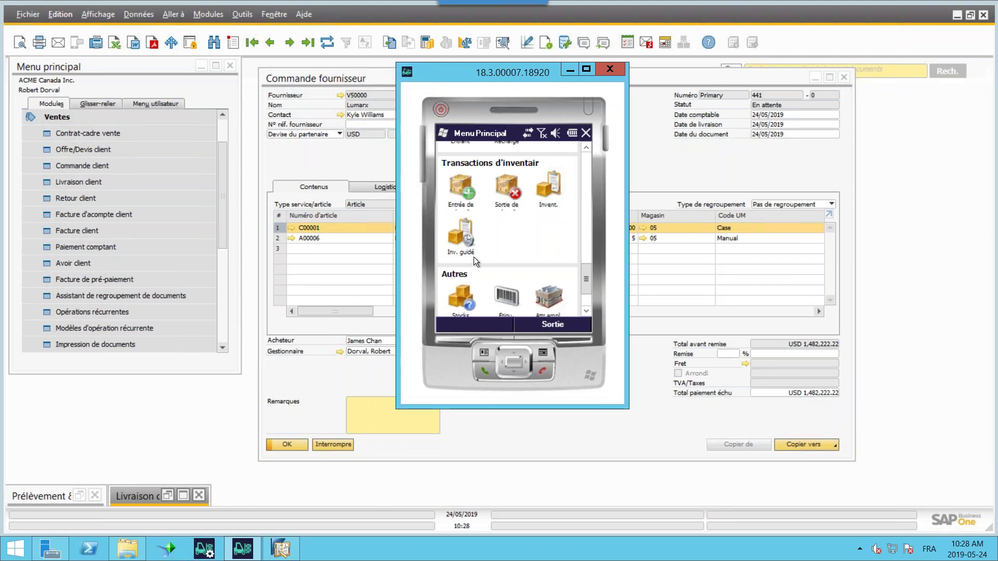
{"action": "left_click_drag", "start_coordinate": [585, 276], "coordinate": [588, 291]}
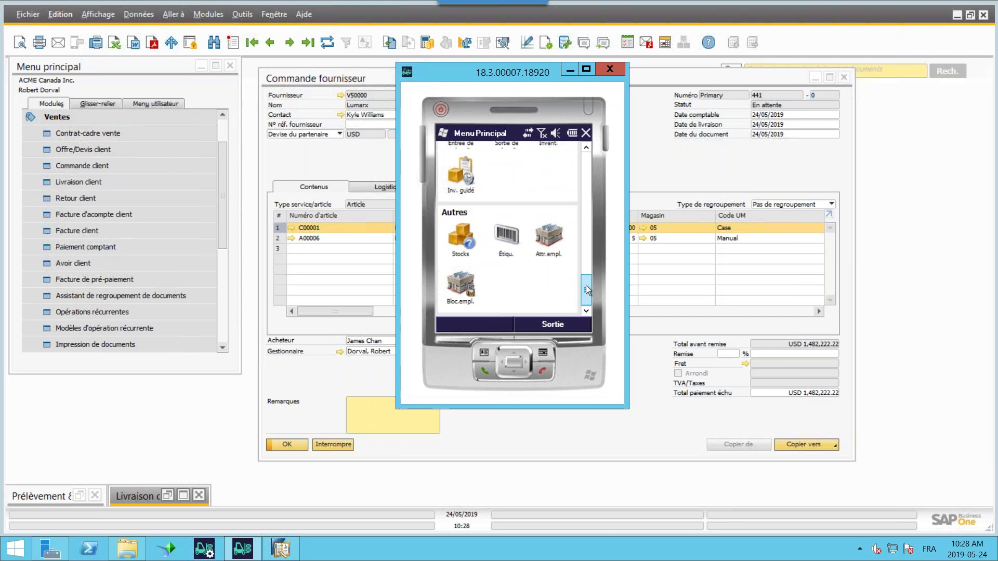
{"action": "left_click_drag", "start_coordinate": [585, 285], "coordinate": [585, 158]}
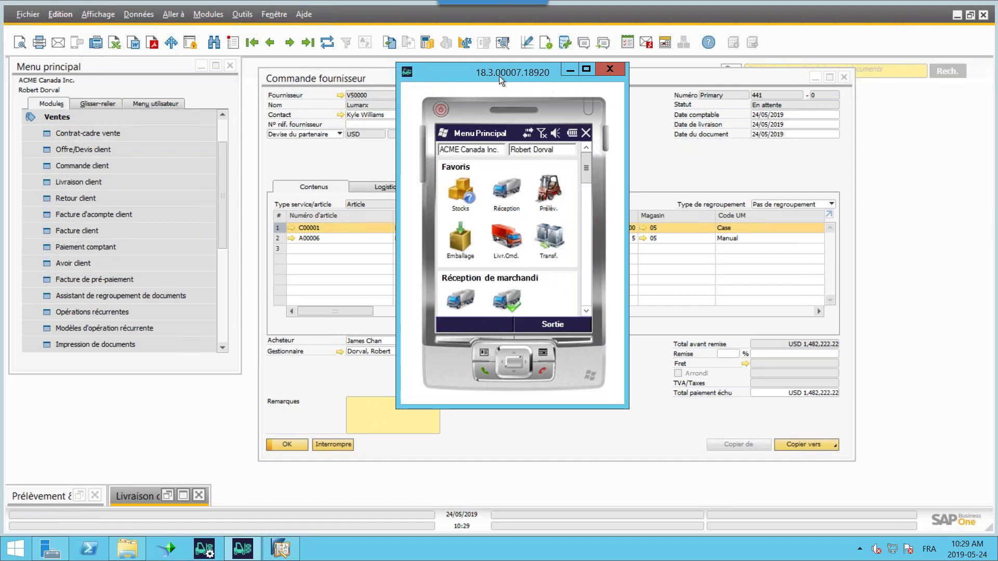
- Reposition the emulator, bring its Livraisons functions into view, then return to the SAP Business One window
{"action": "left_click_drag", "start_coordinate": [446, 92], "coordinate": [472, 102]}
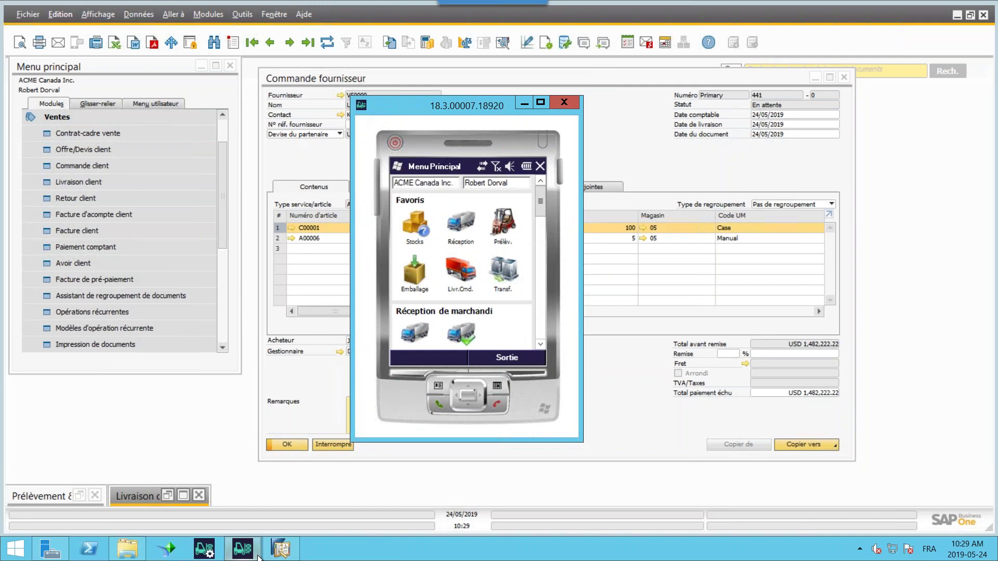
{"action": "mouse_move", "coordinate": [253, 548]}
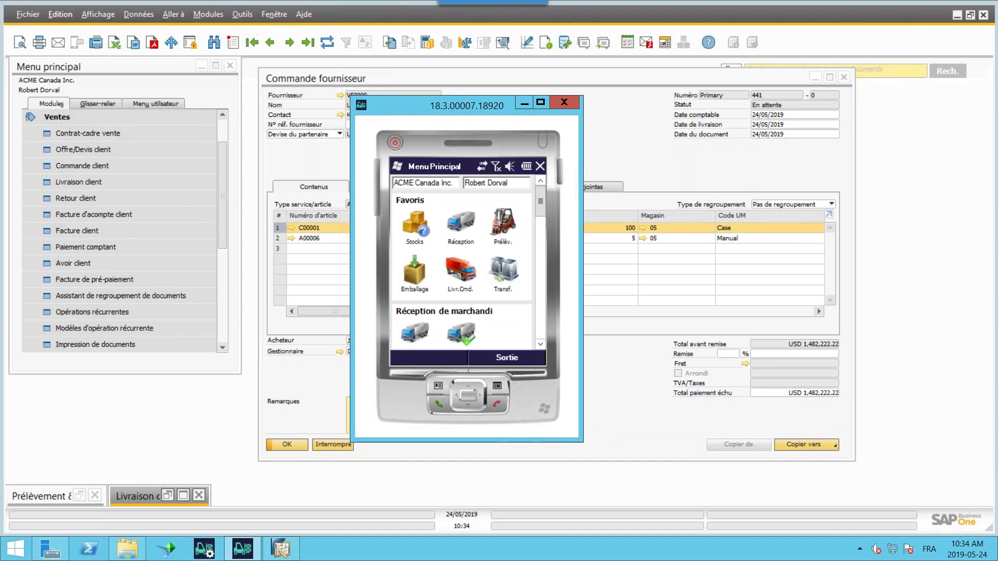
{"action": "left_click", "coordinate": [537, 219]}
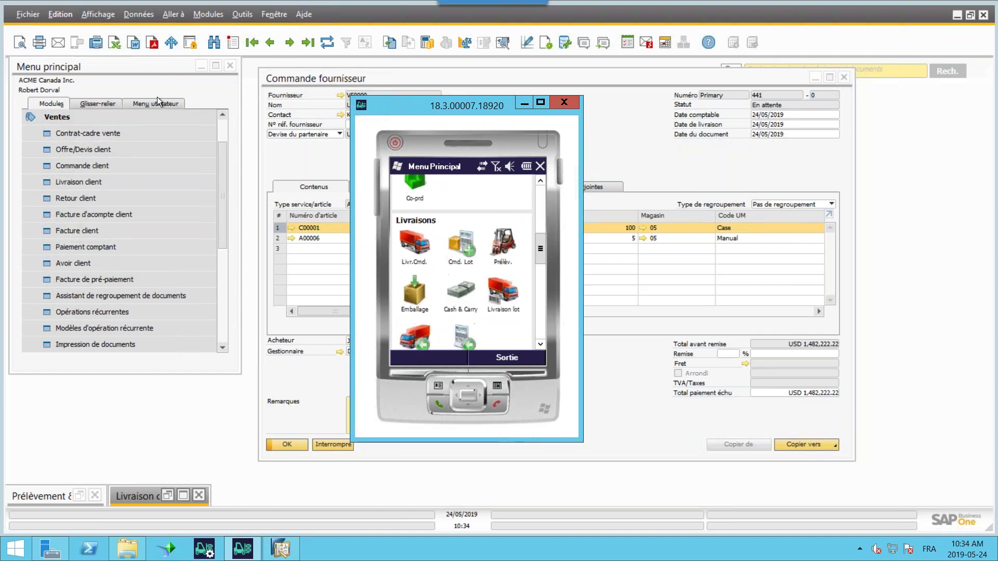
{"action": "left_click", "coordinate": [73, 120]}
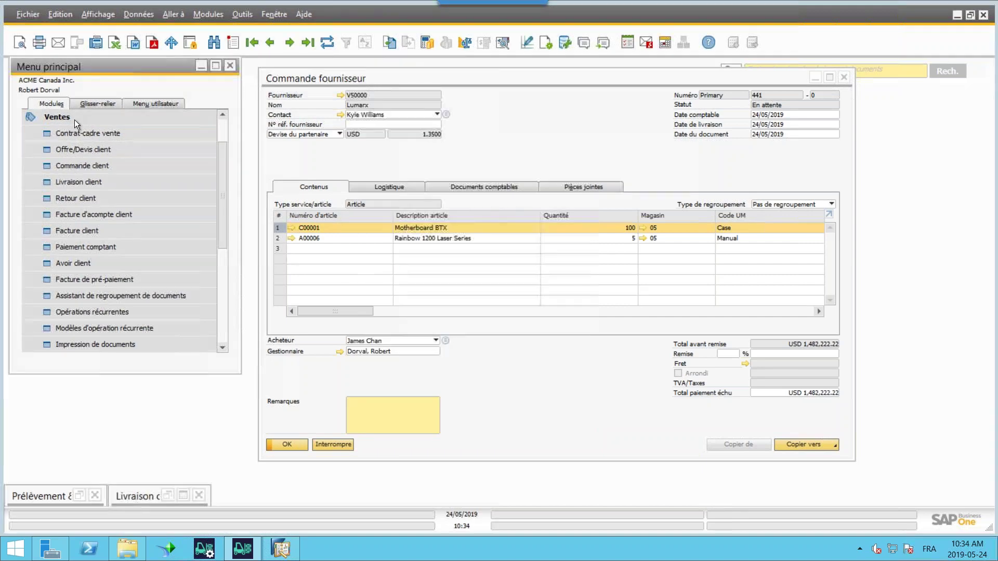
- Expand Ressources humaines in the main menu and open Données de base des salariés
{"action": "left_click", "coordinate": [223, 129]}
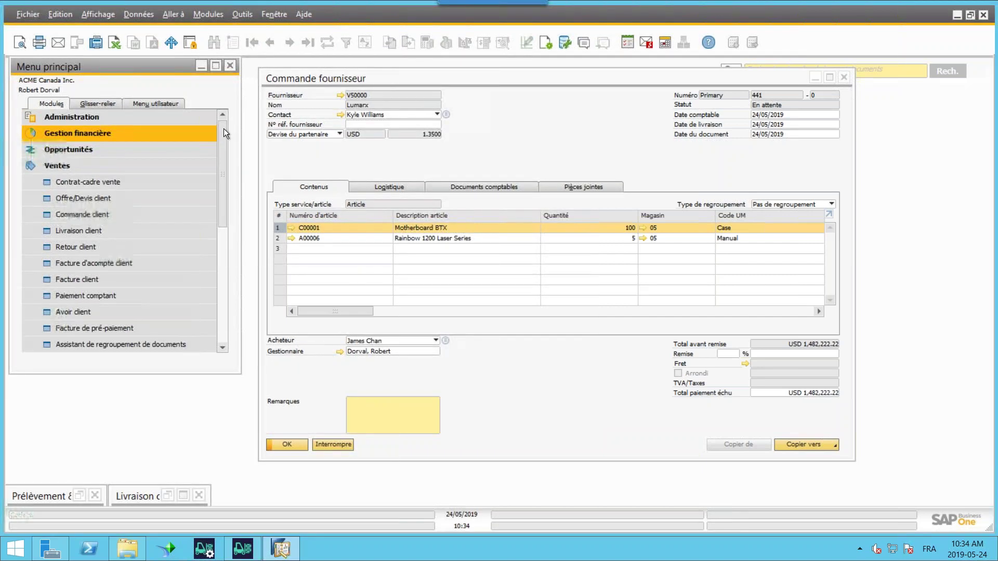
{"action": "left_click", "coordinate": [75, 118]}
{"action": "left_click", "coordinate": [74, 117]}
{"action": "left_click", "coordinate": [93, 310]}
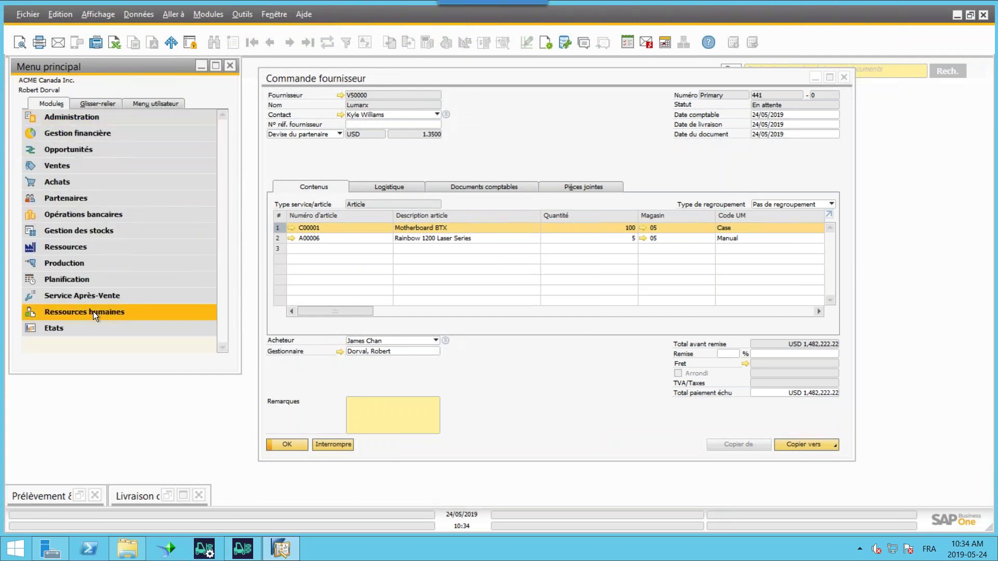
{"action": "left_click", "coordinate": [96, 317]}
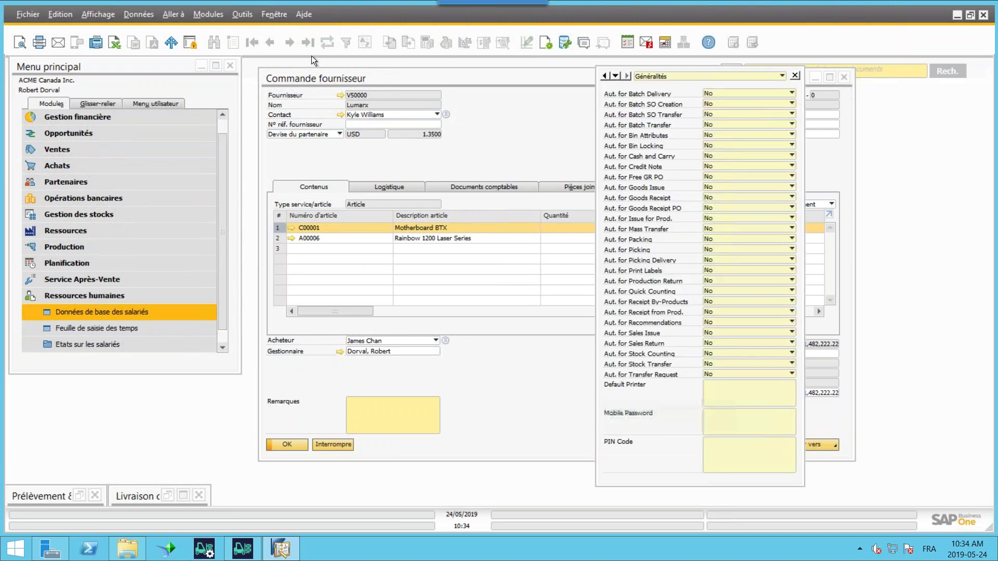
- Search the employee master data by first name to open the target employee's record
{"action": "left_click", "coordinate": [270, 42]}
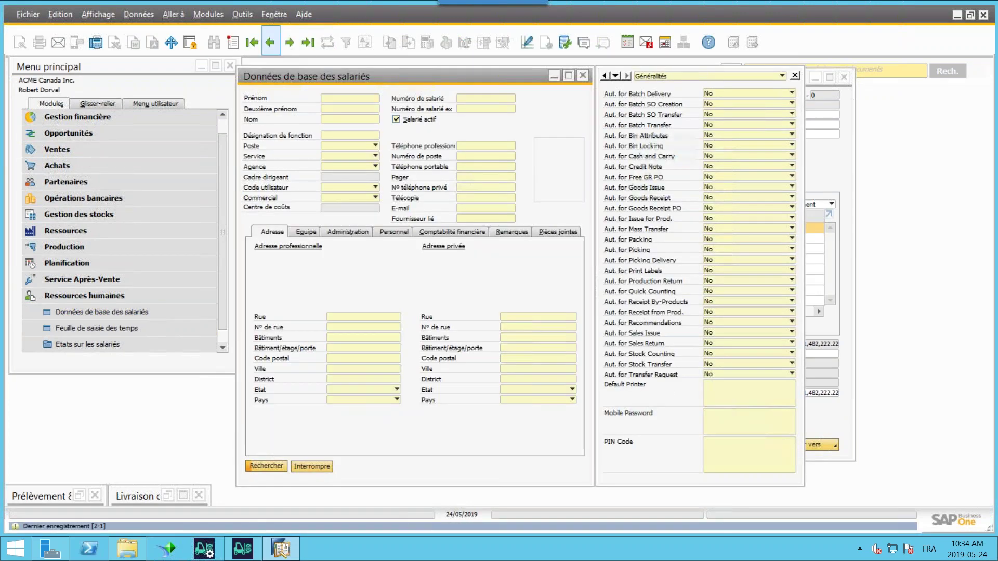
{"action": "left_click", "coordinate": [254, 43]}
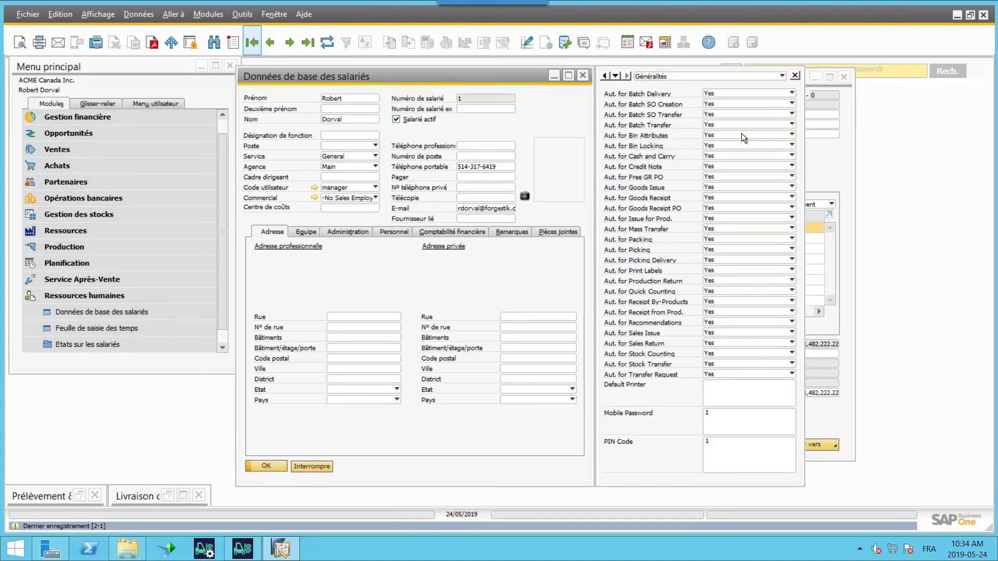
{"action": "left_click", "coordinate": [213, 43]}
{"action": "type", "text": "ma"}
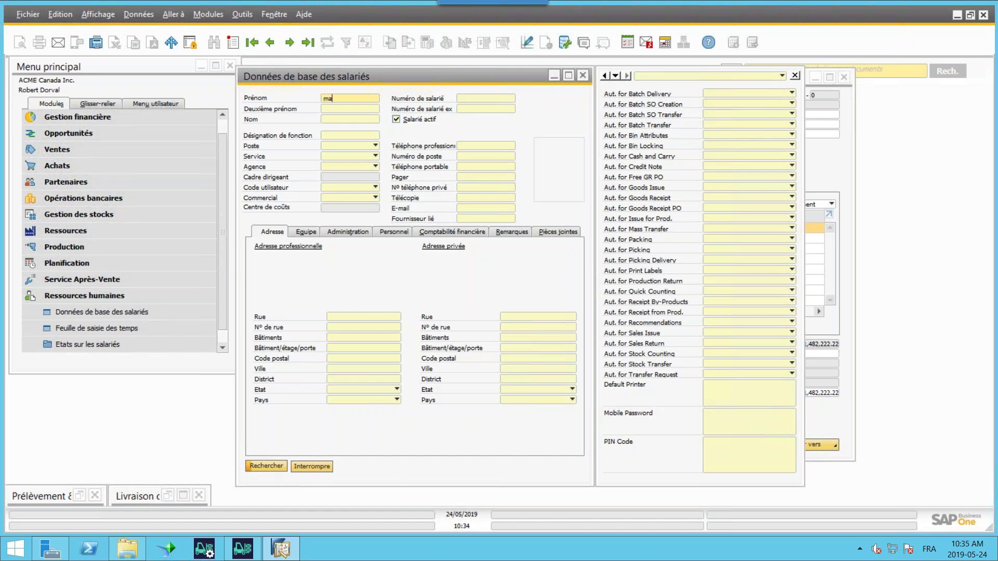
{"action": "type", "text": "ria"}
{"action": "left_click", "coordinate": [250, 462]}
- Set Aut. for Goods Issue and Aut. for Goods Receipt to Yes and save the record
{"action": "left_click", "coordinate": [729, 185]}
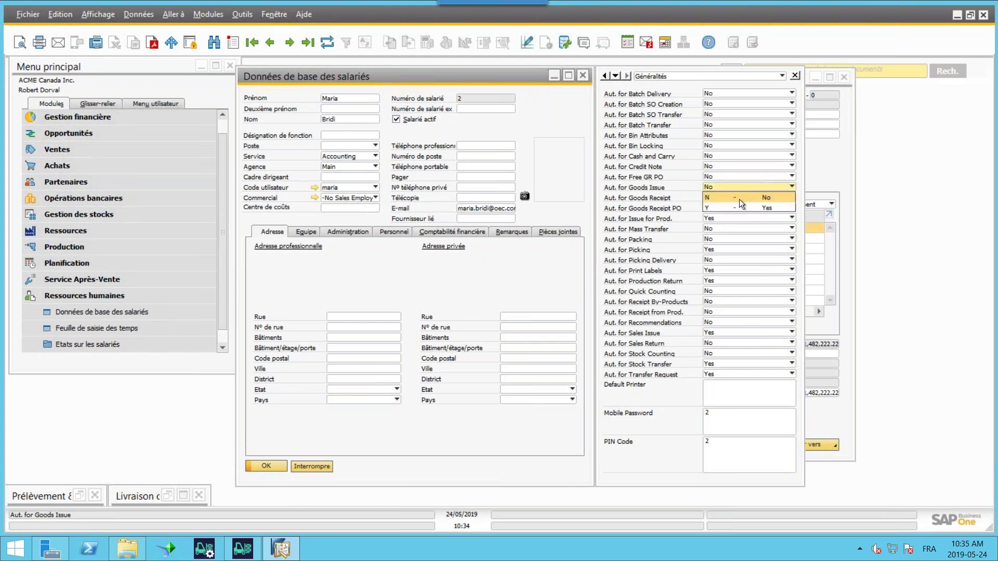
{"action": "left_click", "coordinate": [737, 201]}
{"action": "left_click", "coordinate": [738, 201]}
{"action": "left_click", "coordinate": [735, 218]}
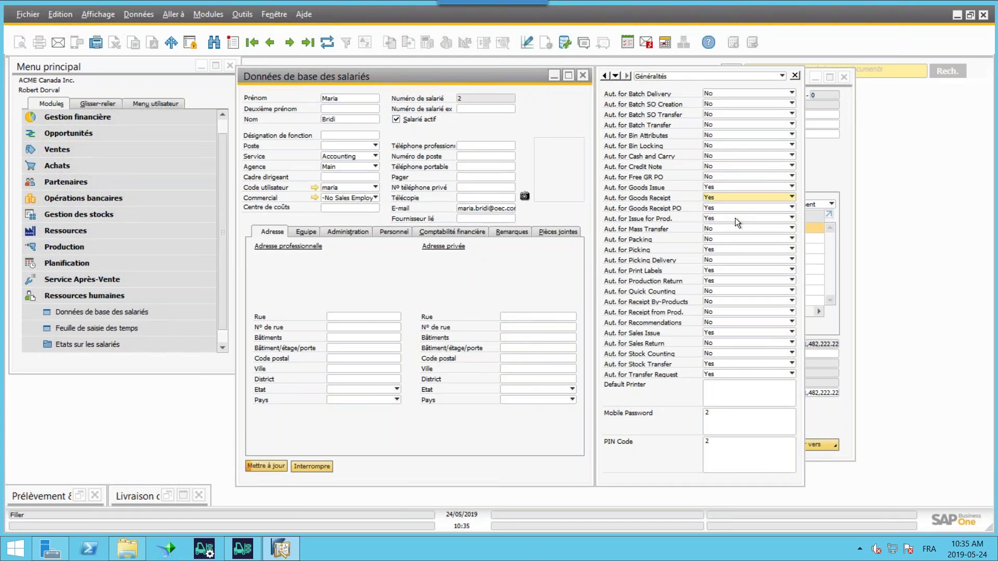
{"action": "left_click", "coordinate": [266, 465]}
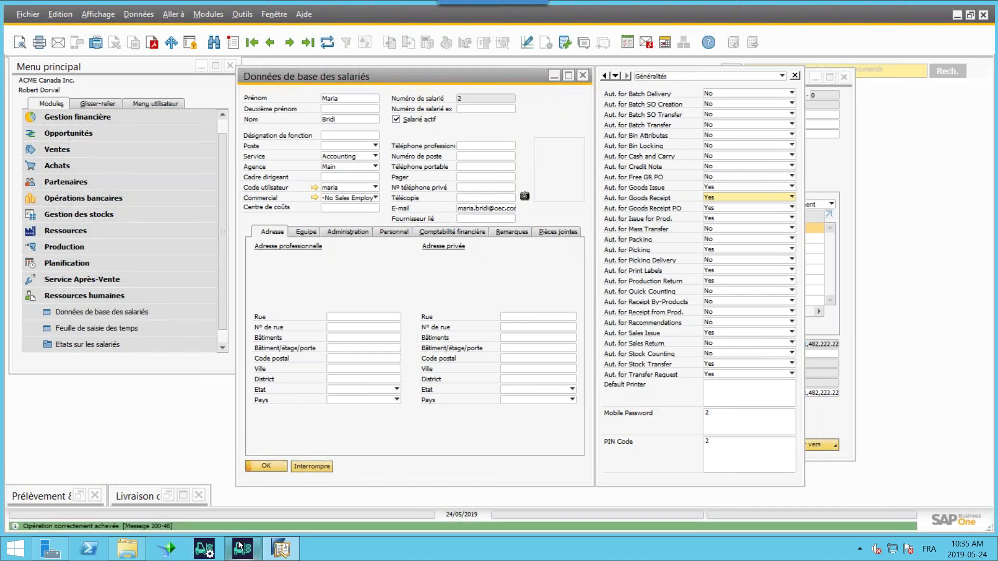
{"action": "left_click", "coordinate": [239, 547]}
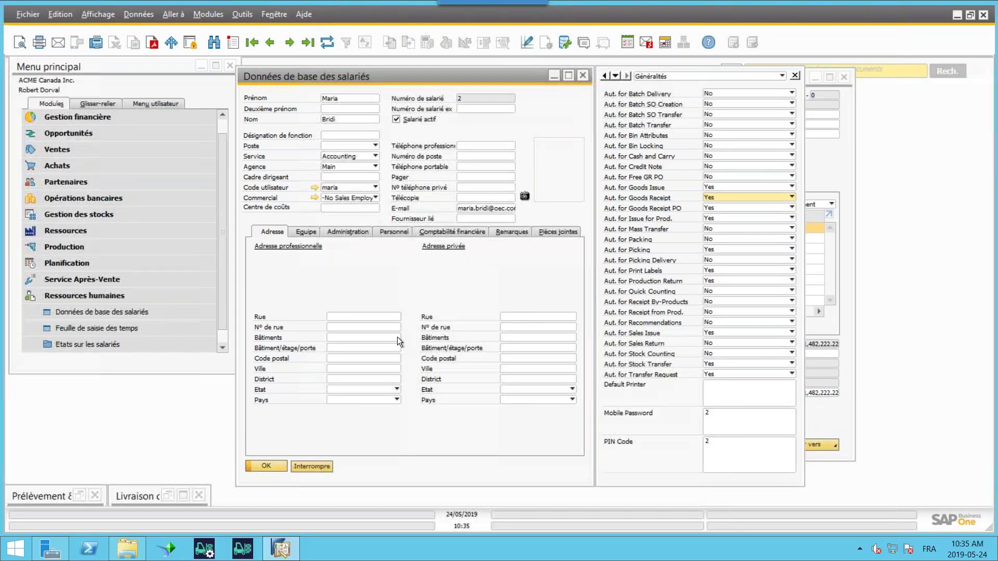
- Log into Produmex Scan as user 2 with the password and dismiss the greeting
{"action": "left_click", "coordinate": [252, 536]}
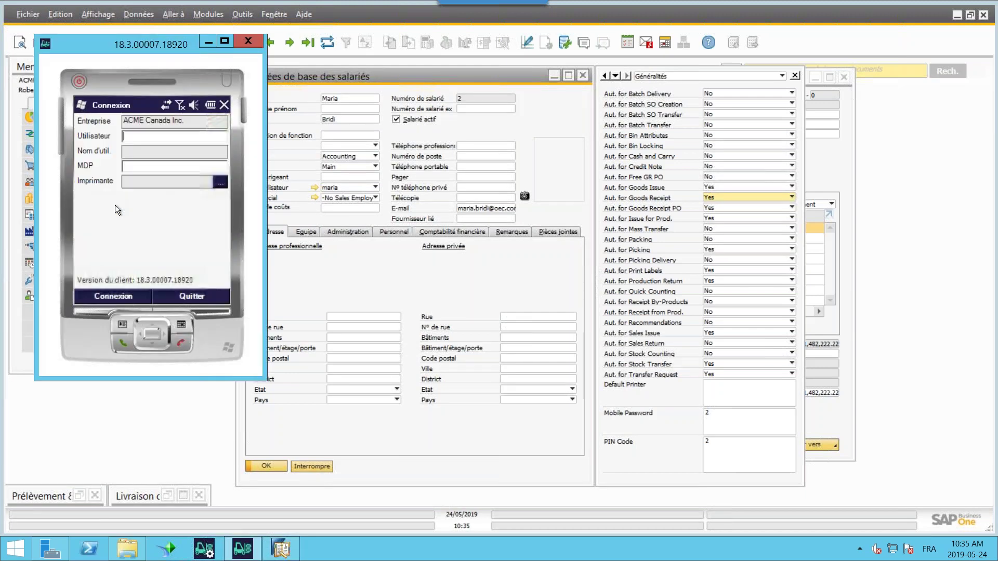
{"action": "type", "text": "2"}
{"action": "key", "text": "Tab"}
{"action": "type", "text": "2"}
{"action": "key", "text": "Return"}
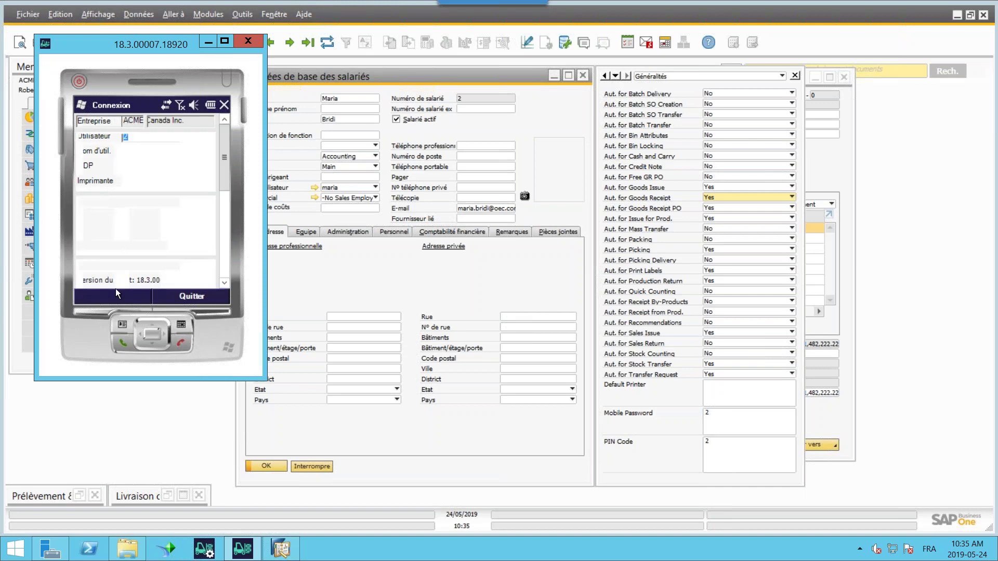
{"action": "left_click", "coordinate": [524, 321]}
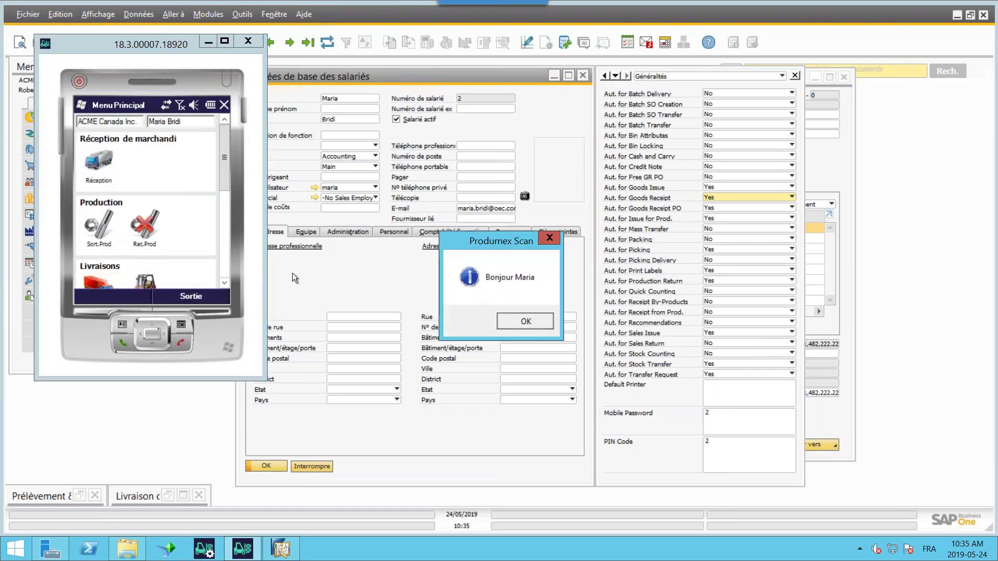
- Scroll through user 2's limited main menu, then log out via Sortie to the login screen
{"action": "scroll", "coordinate": [223, 214], "scroll_direction": "down", "scroll_amount": 1}
{"action": "scroll", "coordinate": [223, 214], "scroll_direction": "down", "scroll_amount": 3}
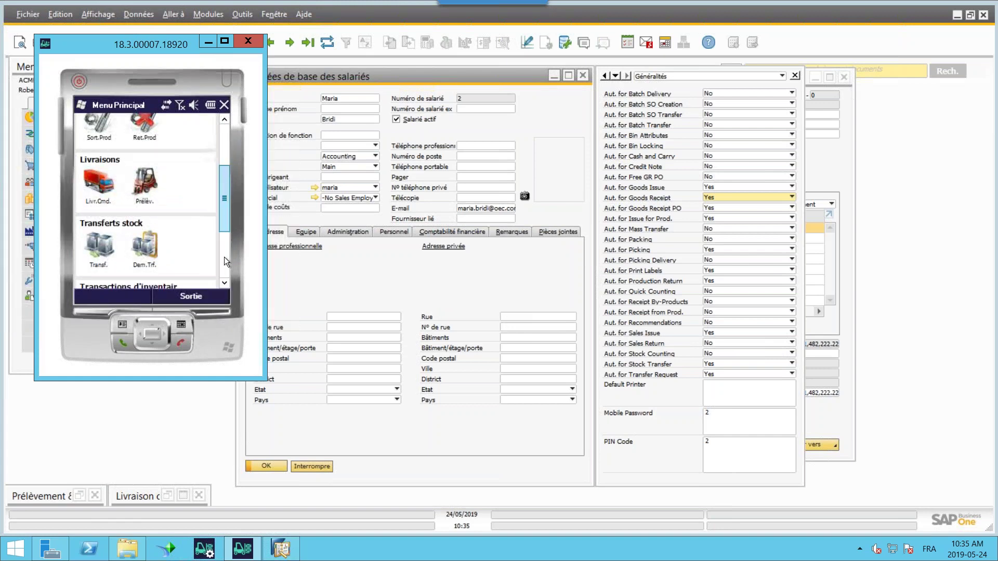
{"action": "scroll", "coordinate": [223, 257], "scroll_direction": "down", "scroll_amount": 3}
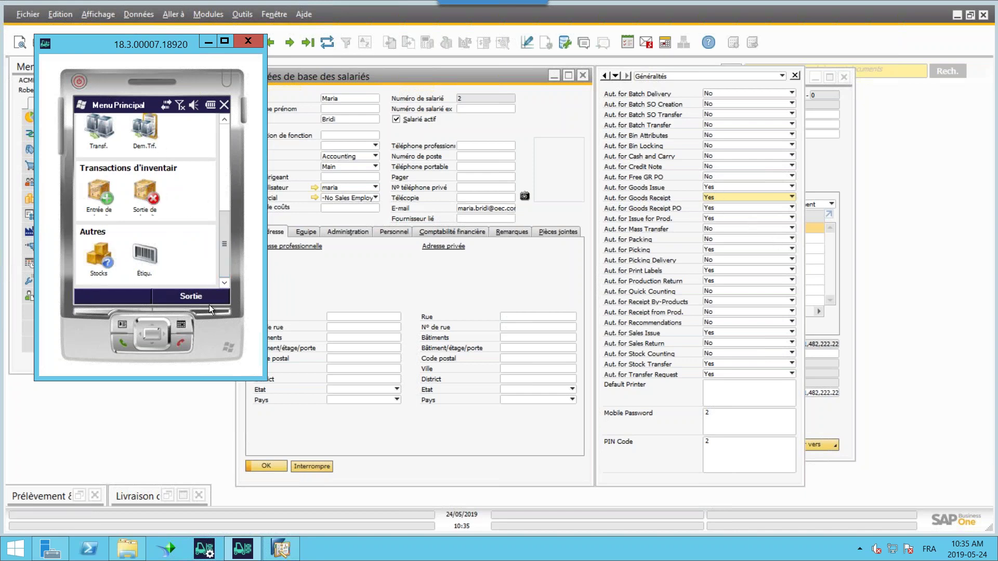
{"action": "left_click", "coordinate": [195, 299]}
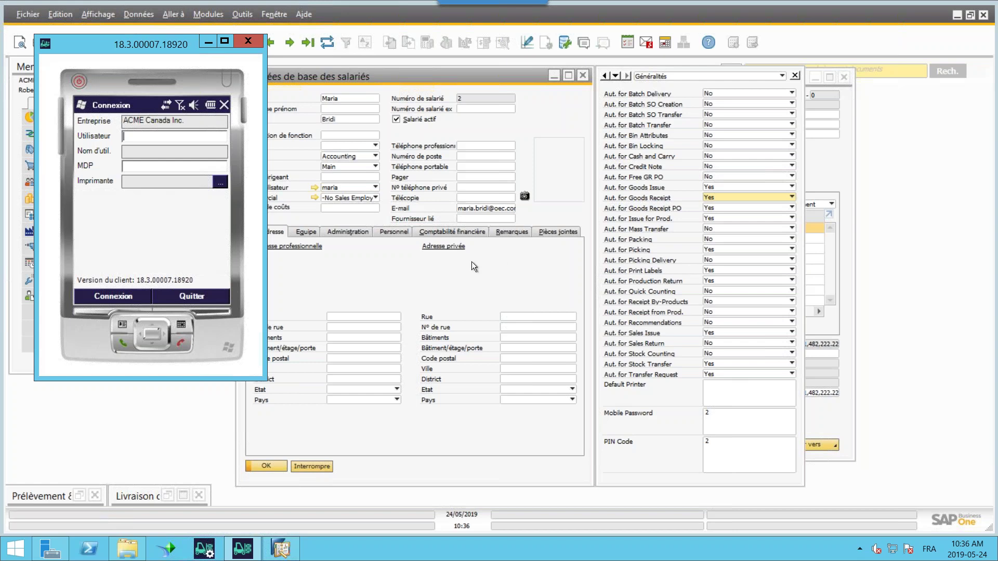
- Log into Produmex Scan as the other user (user 1) with the password
{"action": "left_click", "coordinate": [134, 166]}
{"action": "type", "text": "2"}
{"action": "left_click", "coordinate": [113, 301]}
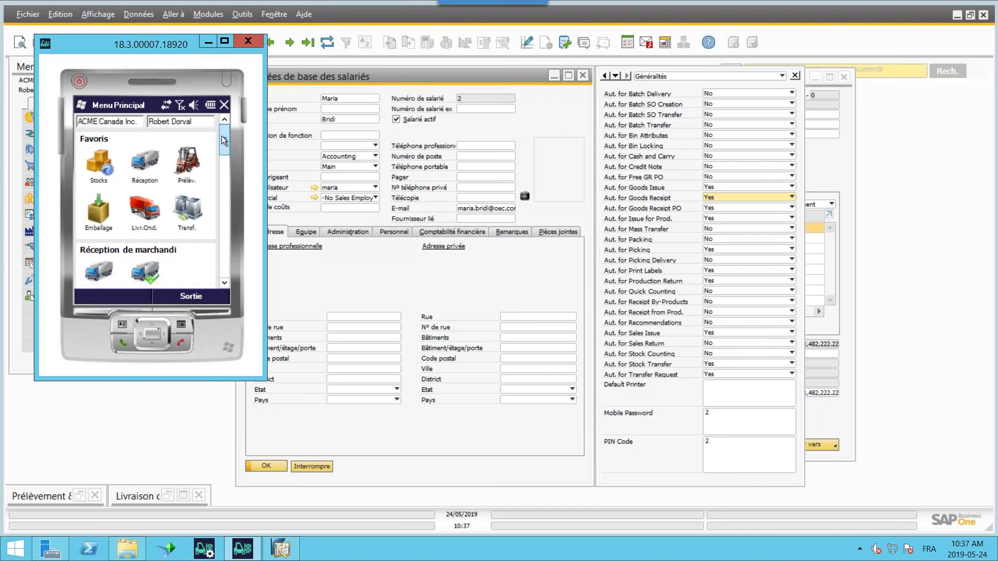
- Scroll the Menu Principal to compare transactions, reaching Transactions d'inventaire (Entrée de…, Sortie de…, Invent.)
{"action": "left_click_drag", "start_coordinate": [220, 145], "coordinate": [222, 232]}
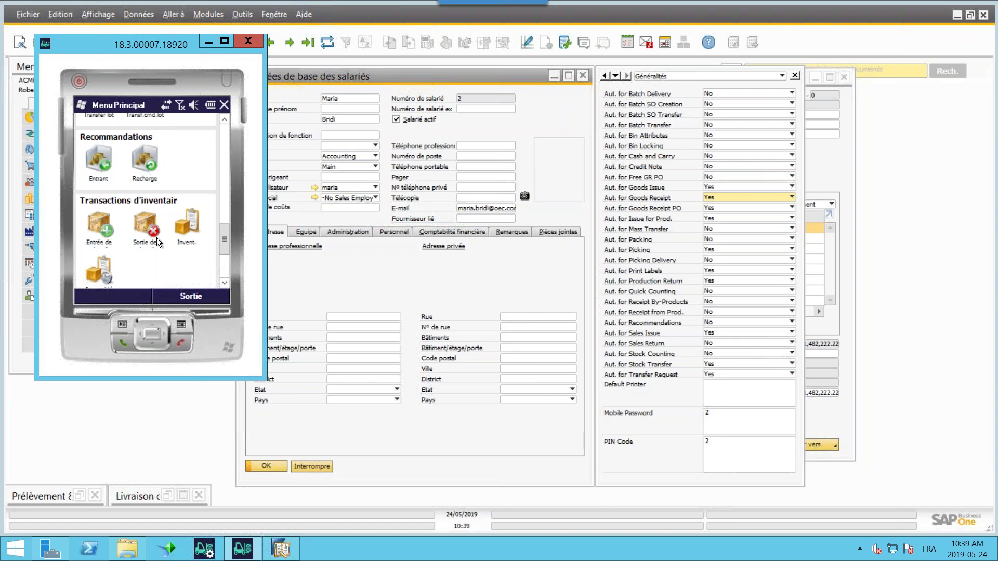
{"action": "scroll", "coordinate": [227, 203], "scroll_direction": "up", "scroll_amount": 3}
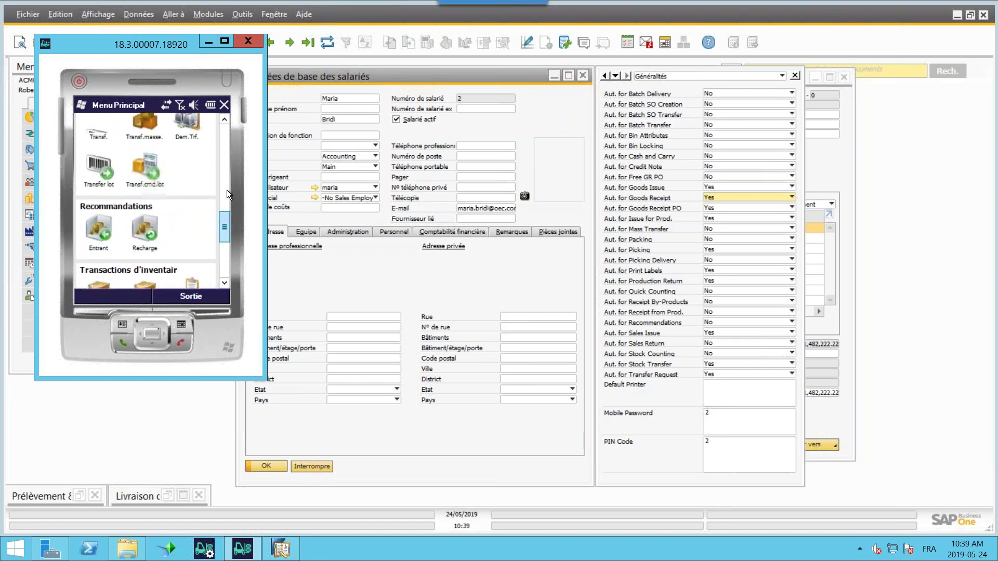
{"action": "scroll", "coordinate": [226, 190], "scroll_direction": "up", "scroll_amount": 5}
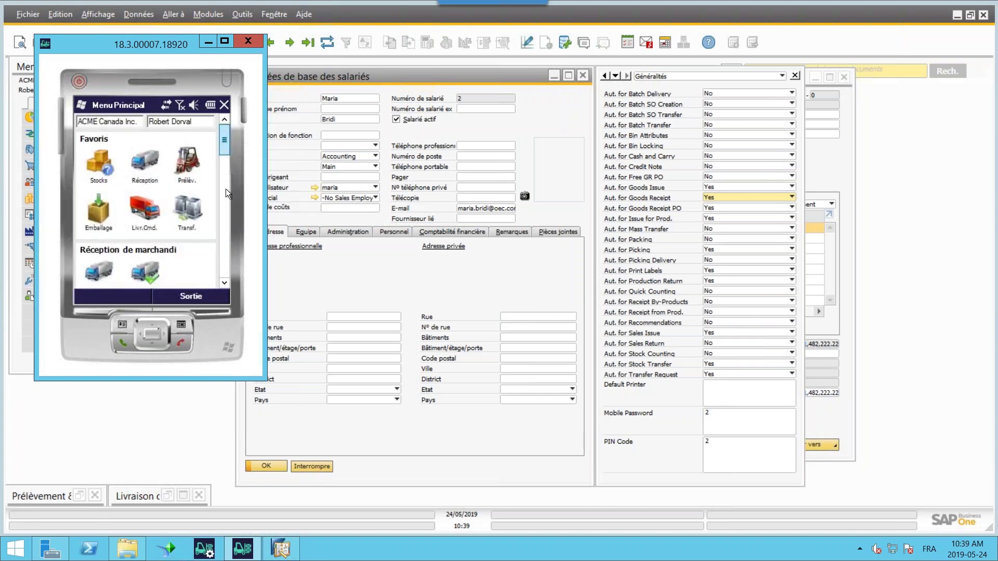
{"action": "scroll", "coordinate": [225, 188], "scroll_direction": "down", "scroll_amount": 5}
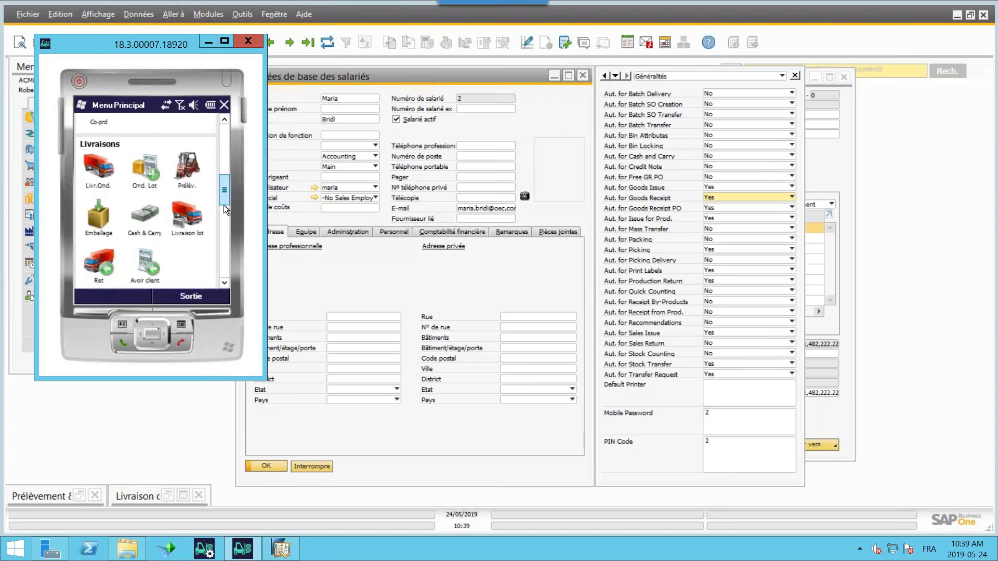
{"action": "scroll", "coordinate": [224, 205], "scroll_direction": "down", "scroll_amount": 6}
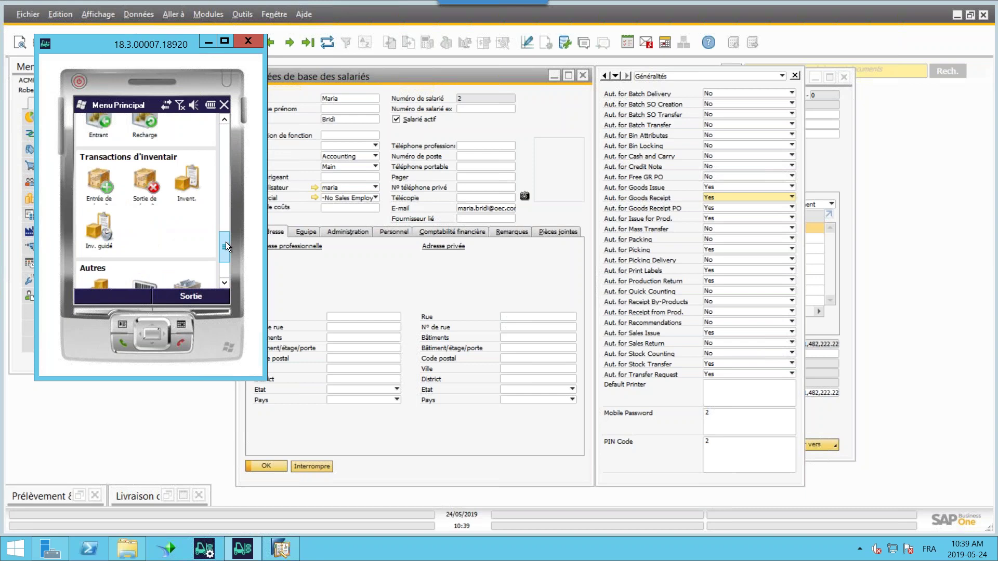